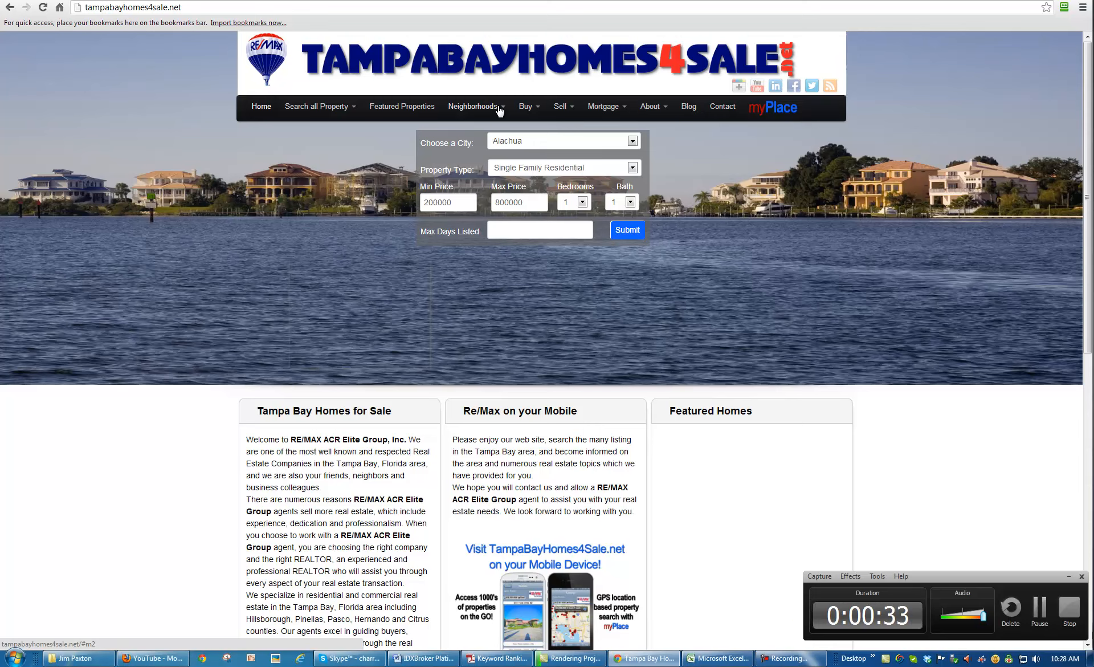
Open the Apollo Beach Homes page from the Hillsborough County neighborhoods and examine its two main headings
mouse_move(501, 111)
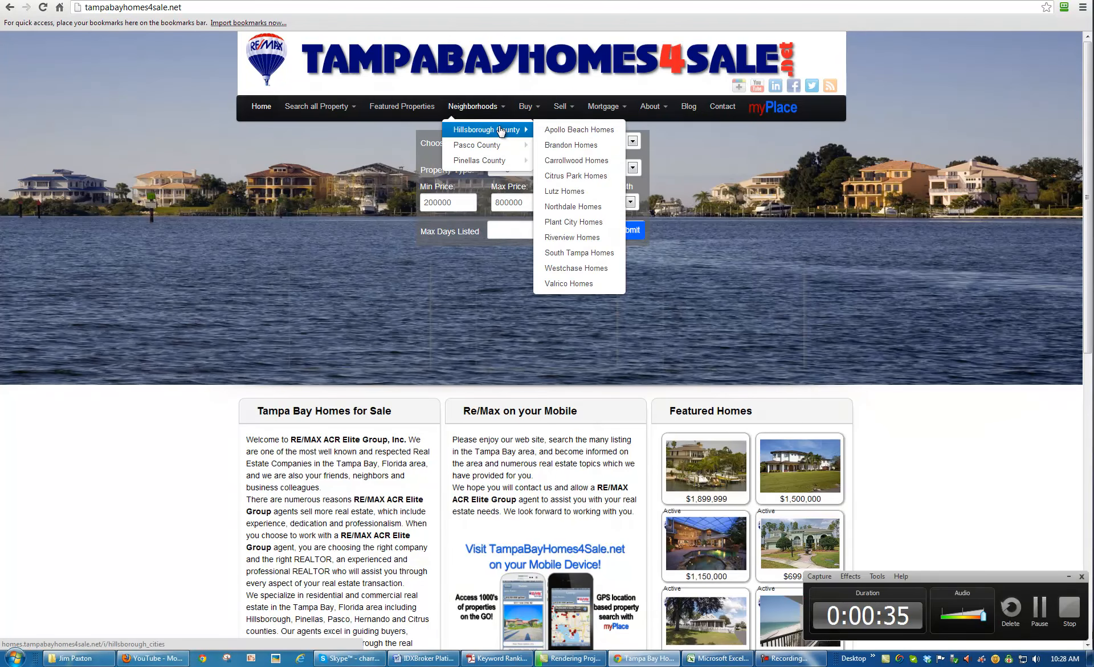
click(546, 131)
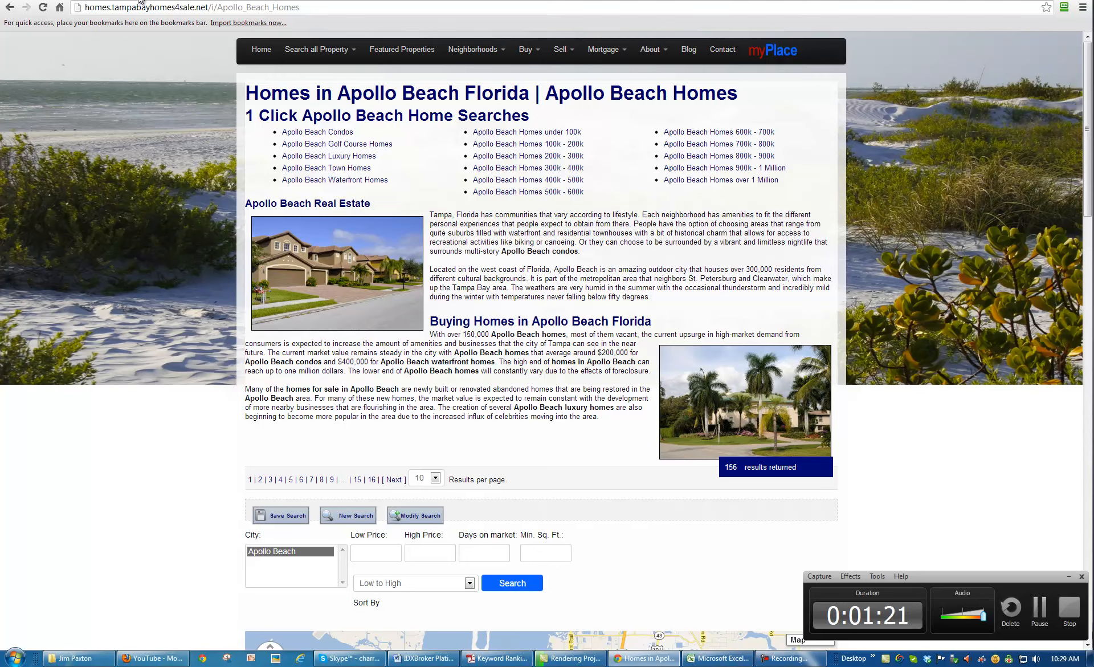
drag(247, 99, 640, 109)
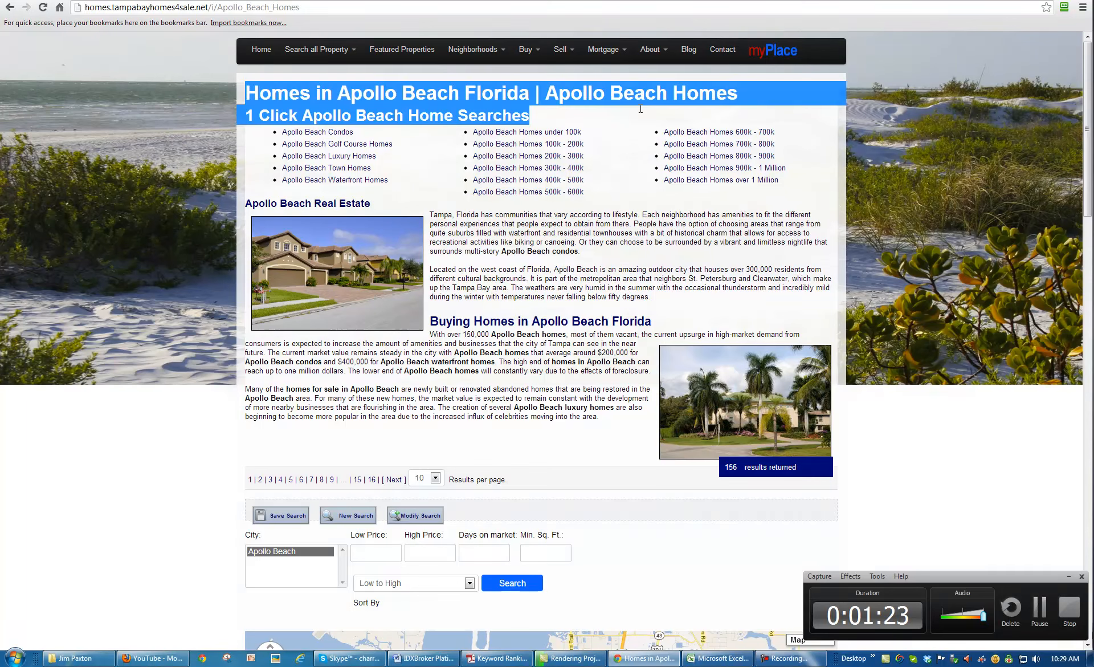
click(557, 127)
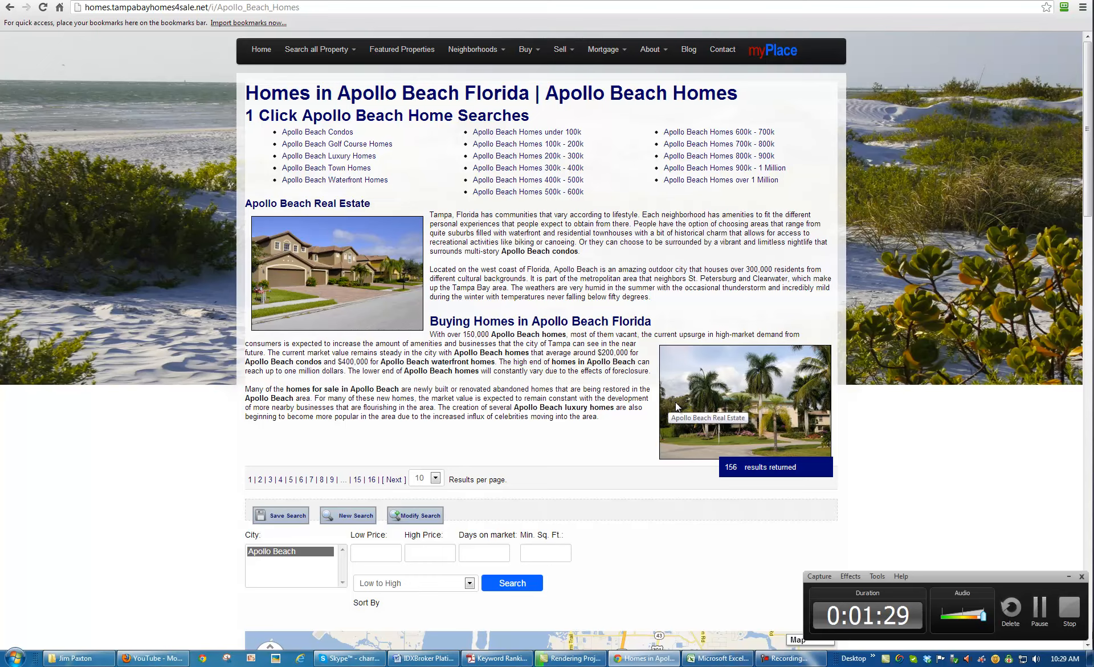
Examine the Apollo Beach page's descriptive text and its bold keyword phrases, such as "Apollo Beach condos"
drag(607, 434, 431, 214)
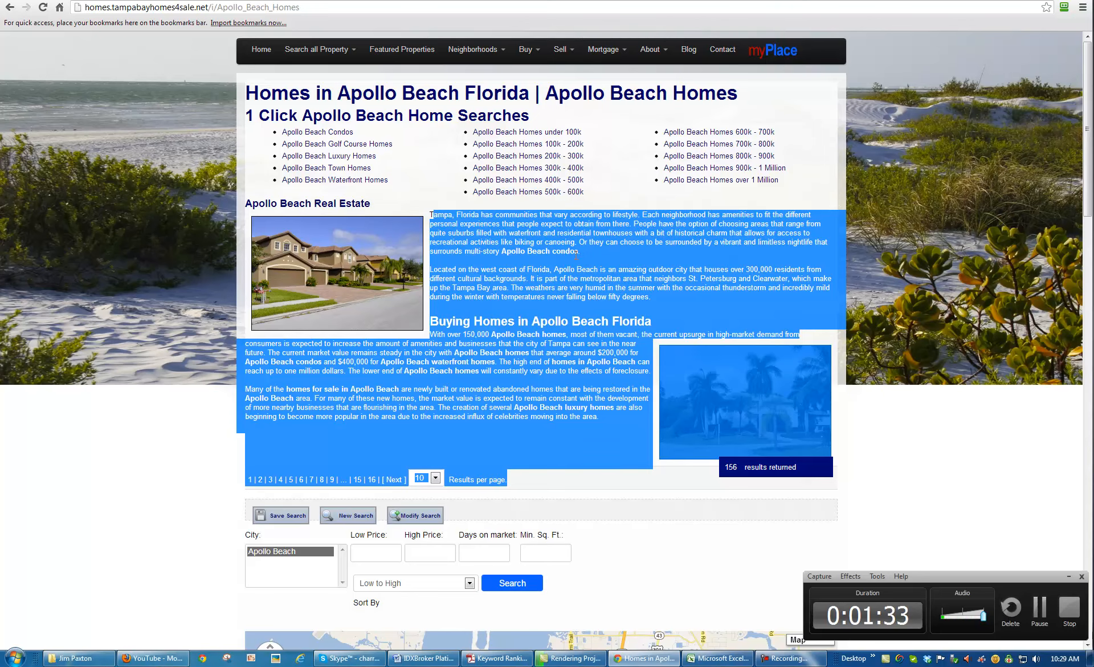
click(579, 252)
drag(579, 252, 499, 252)
drag(636, 362, 561, 363)
click(526, 377)
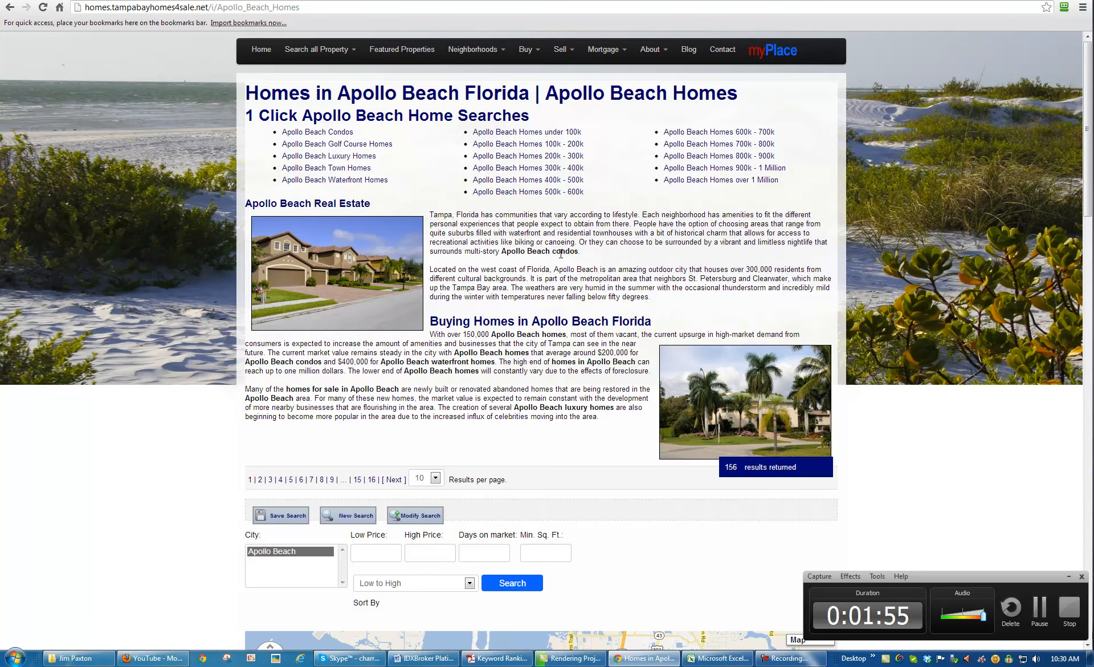
Review the search form, map and property listings below the Apollo Beach page's text
scroll(561, 253, down, 5)
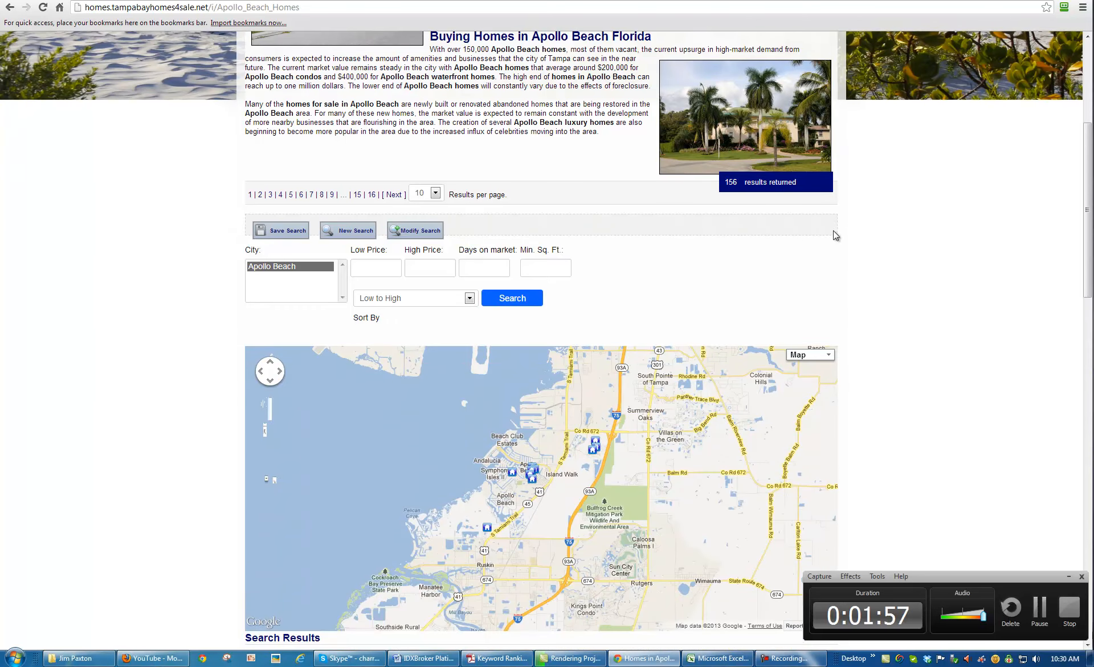
scroll(878, 227, down, 6)
scroll(889, 228, down, 3)
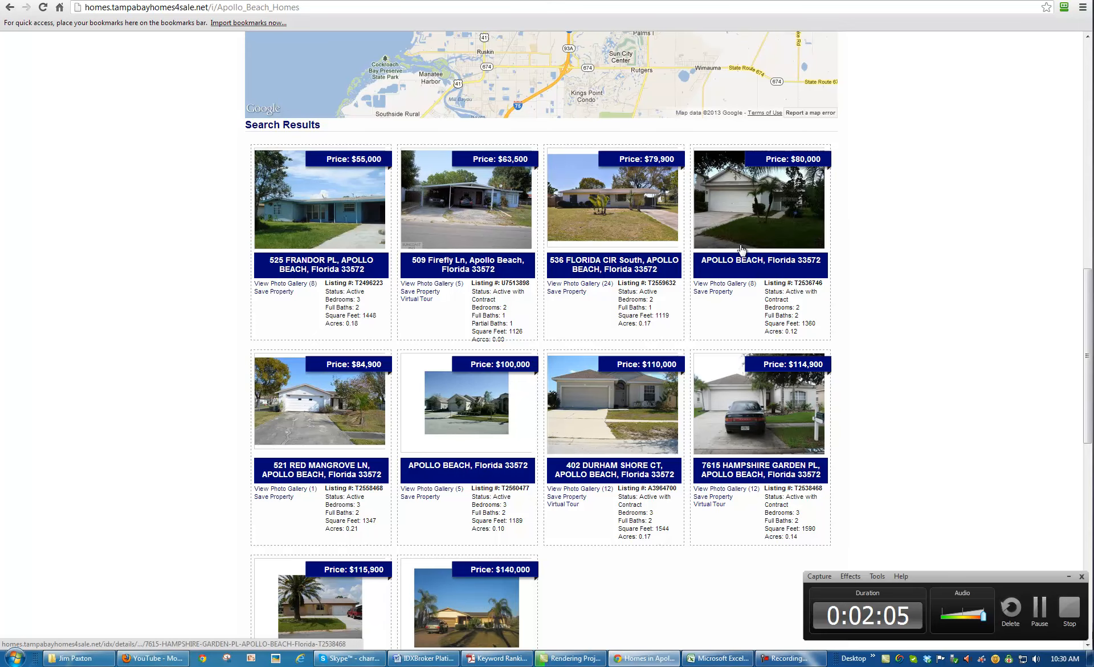
scroll(600, 289, up, 3)
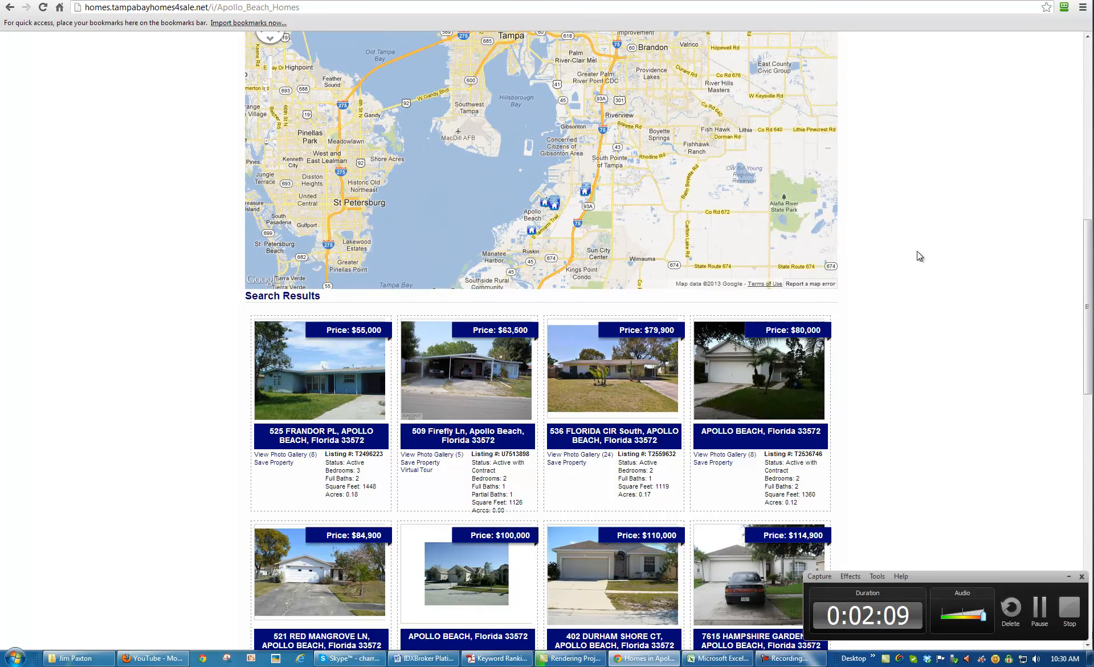
scroll(918, 250, up, 4)
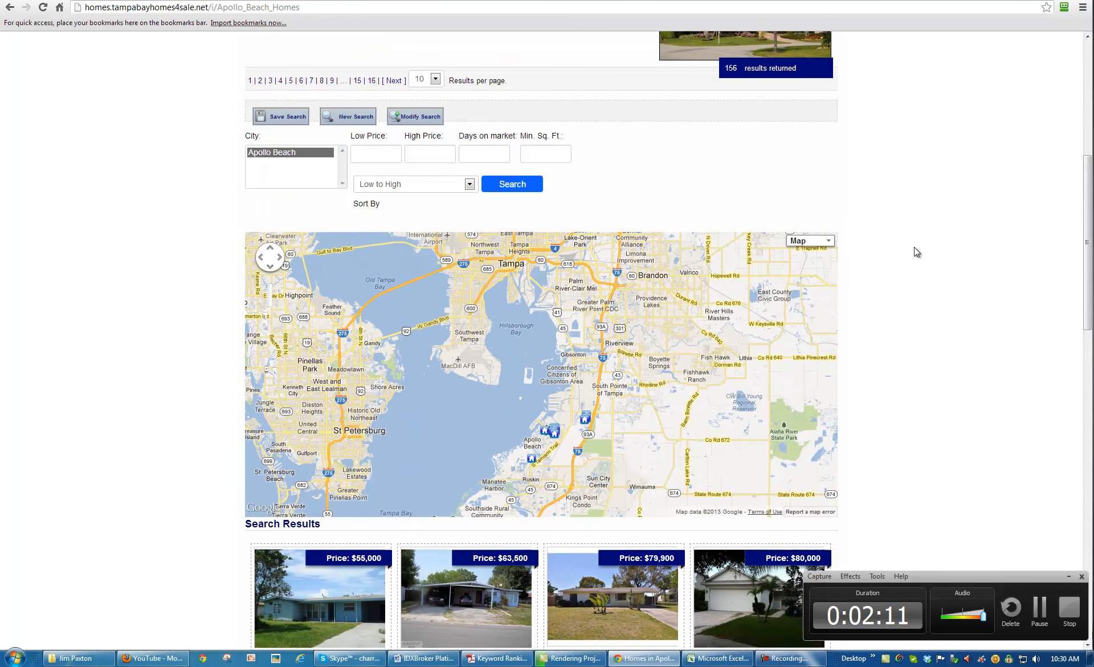
scroll(914, 247, down, 2)
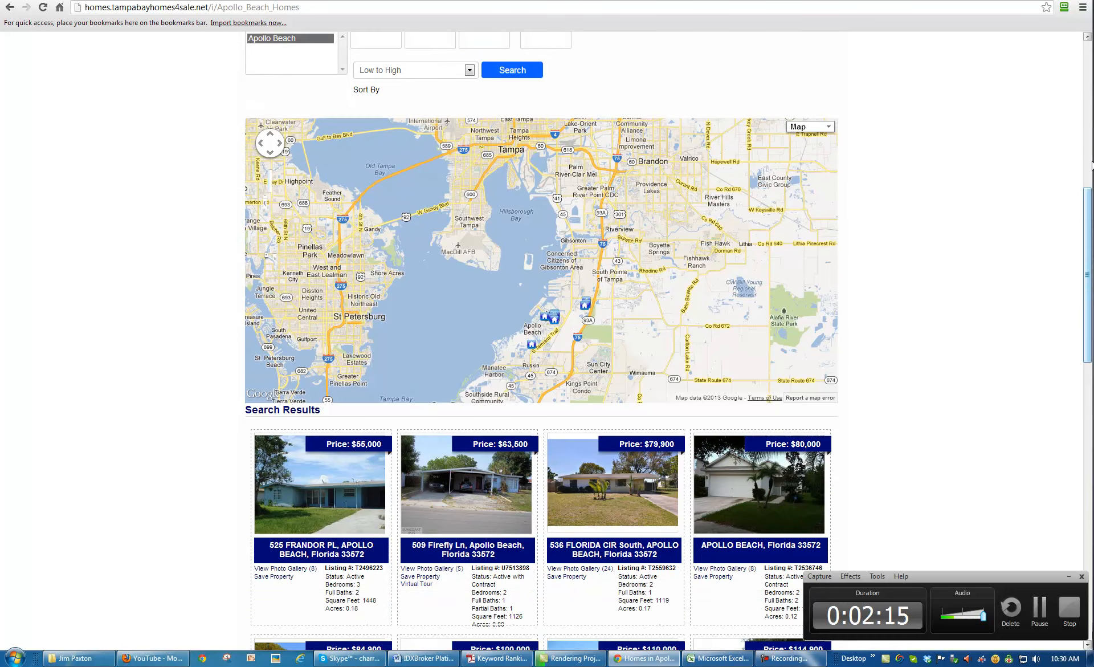
drag(1088, 274, 1087, 129)
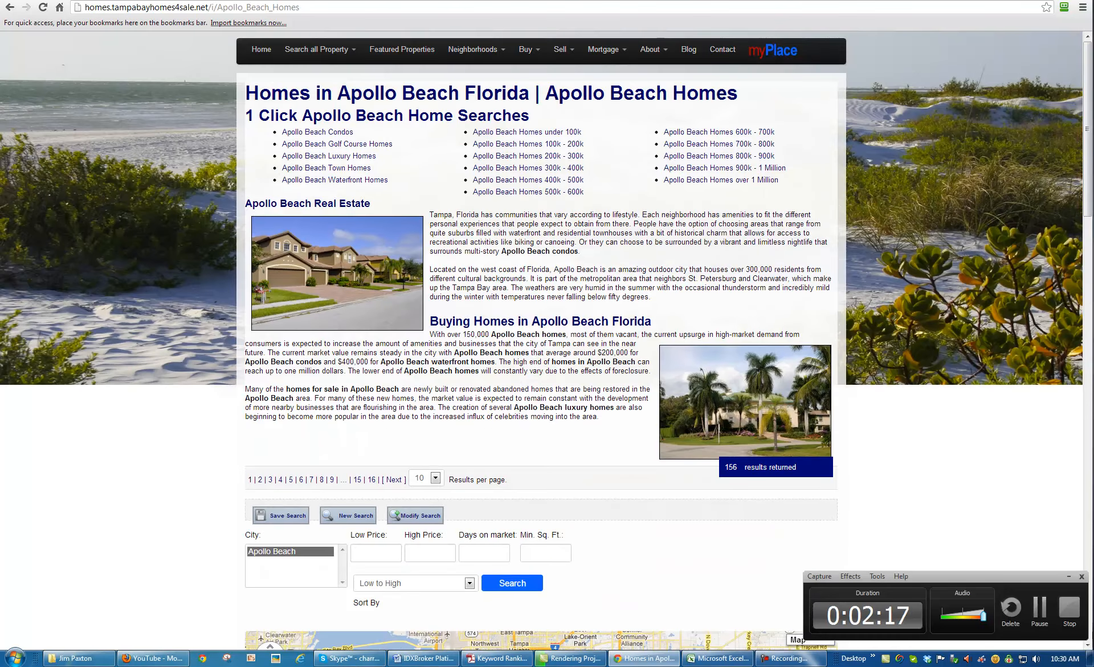
Switch to the IDX Broker saved links manager and start creating a new saved link
click(57, 0)
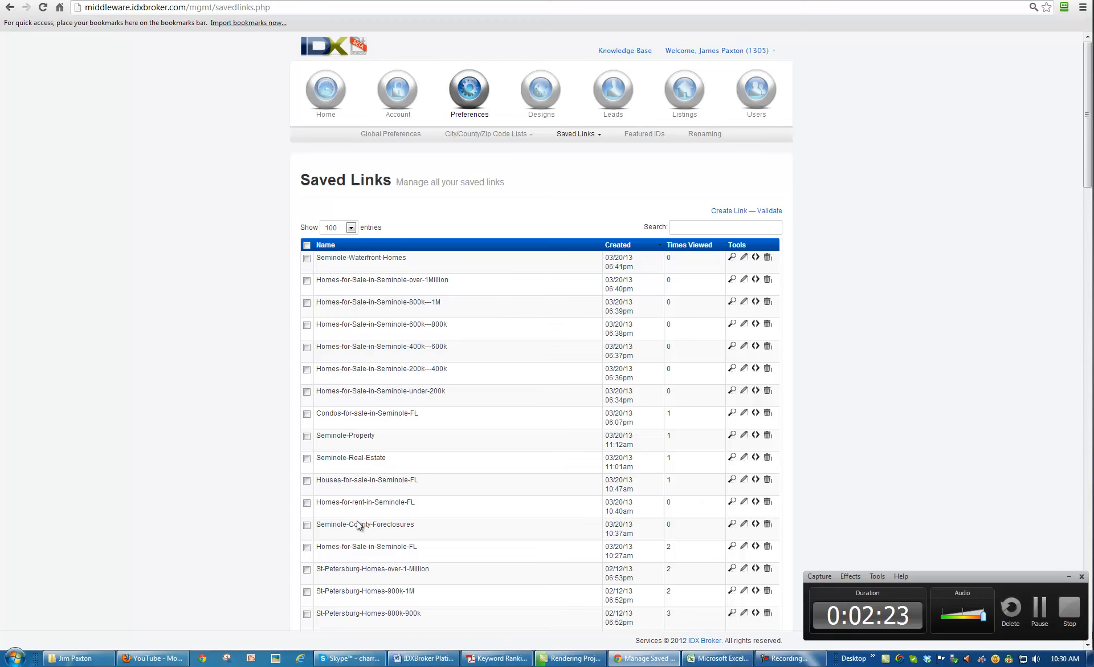
click(207, 0)
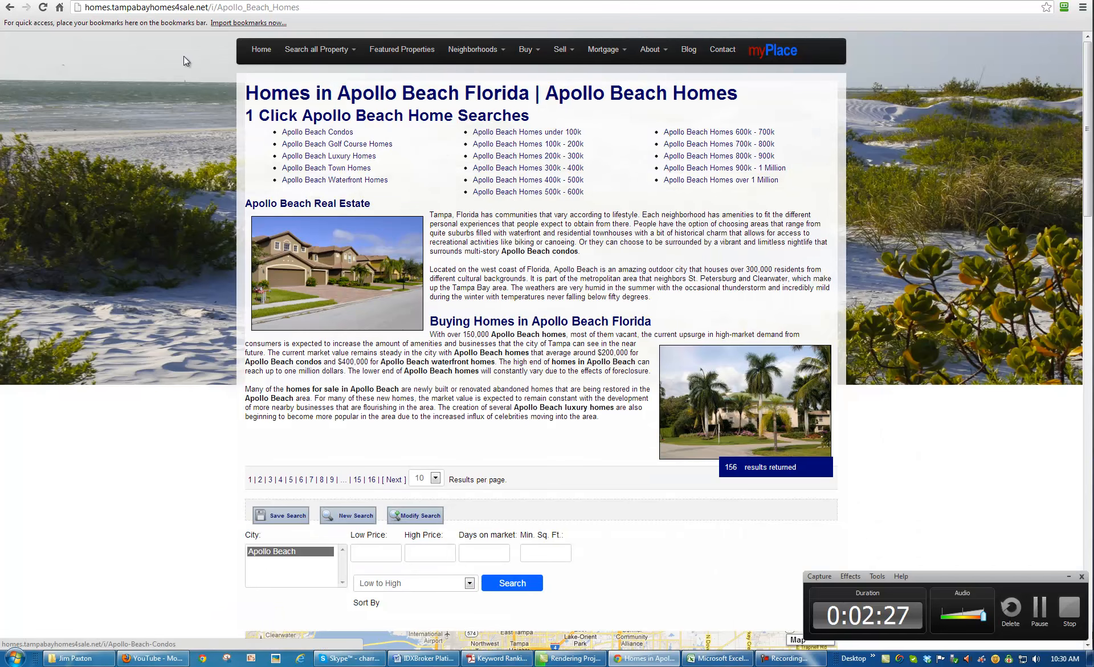
click(75, 0)
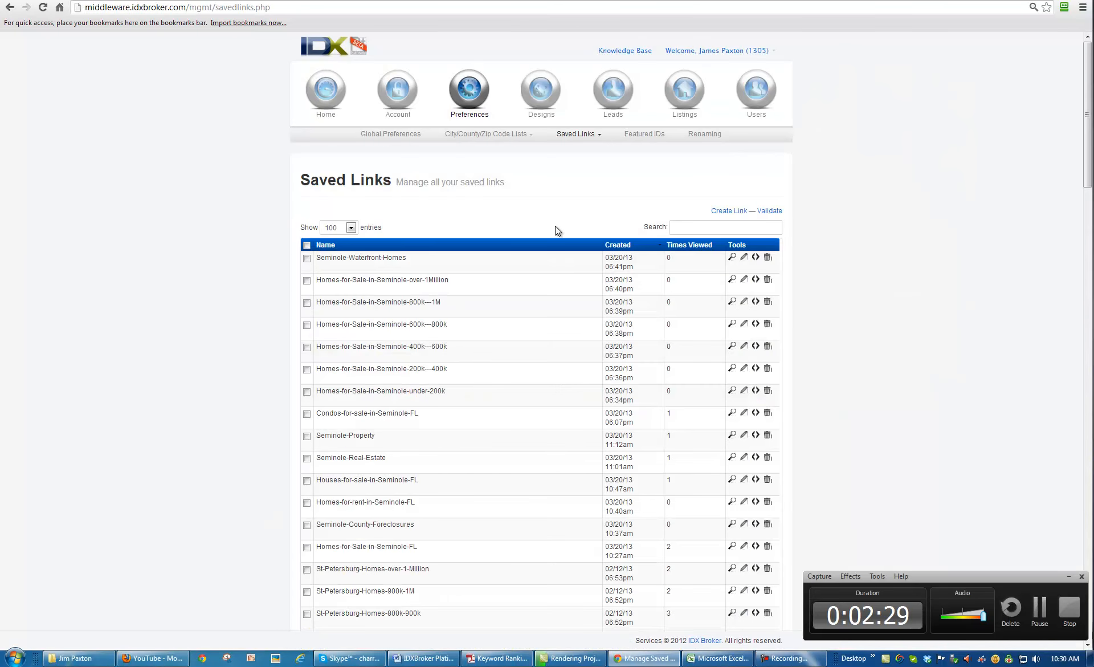
click(600, 134)
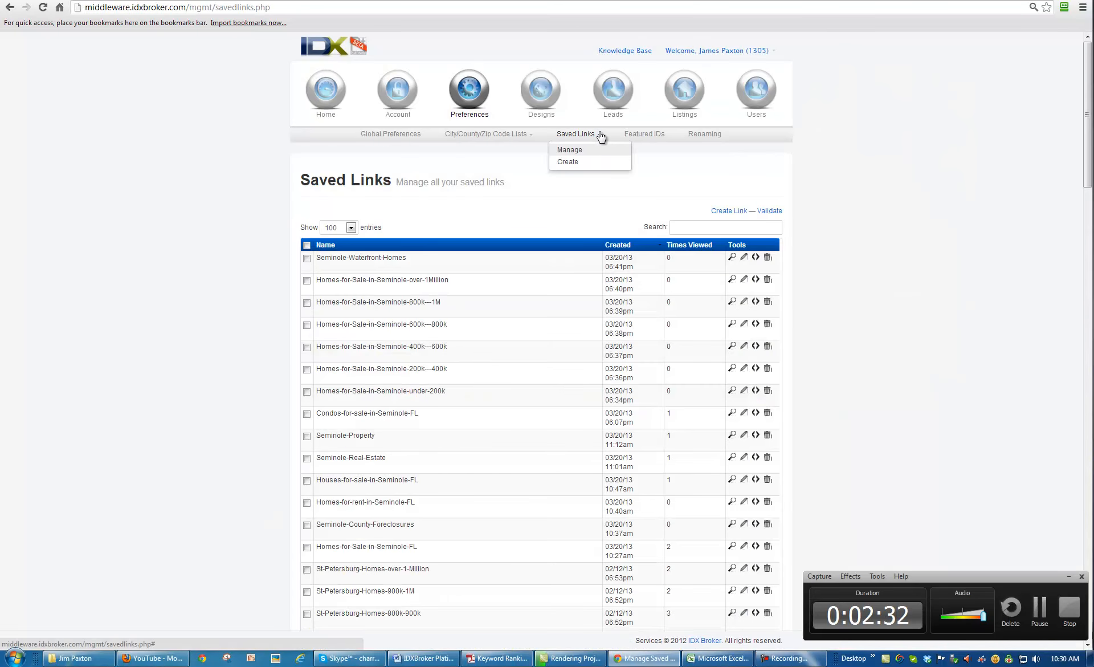
click(576, 163)
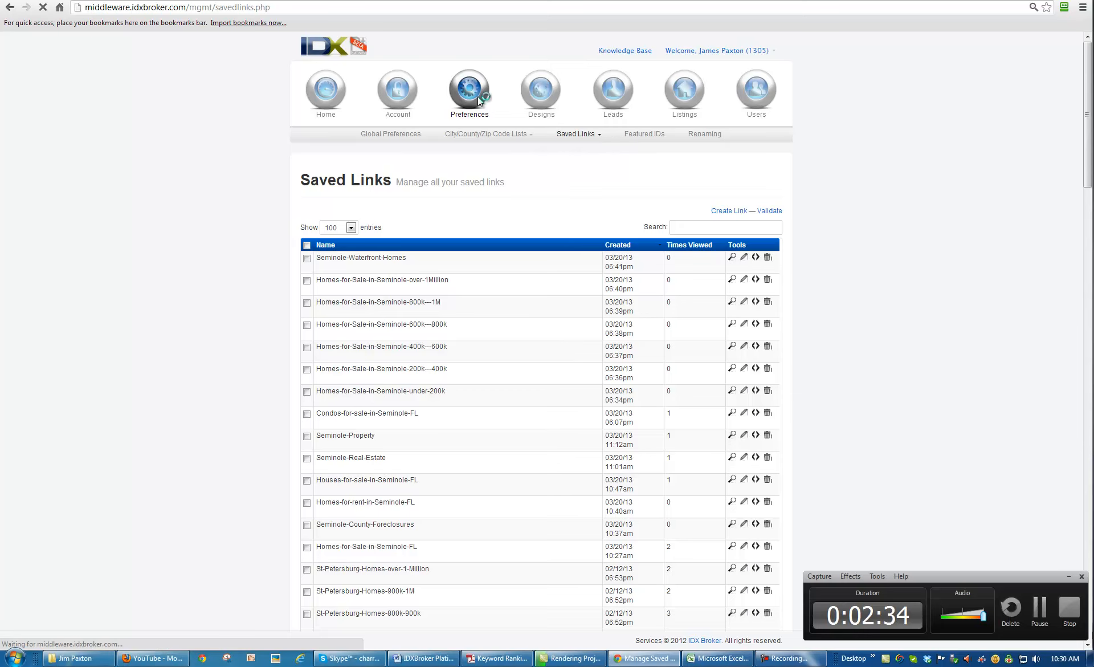
click(596, 140)
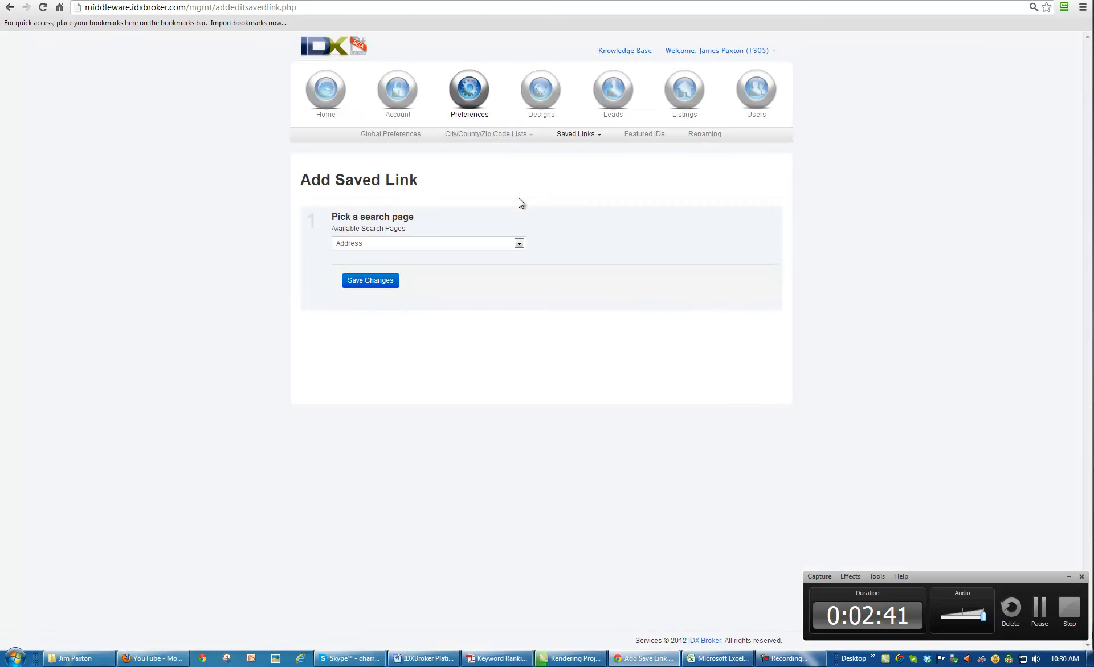
Choose Homes as the search page for the new saved link and save that choice
click(368, 239)
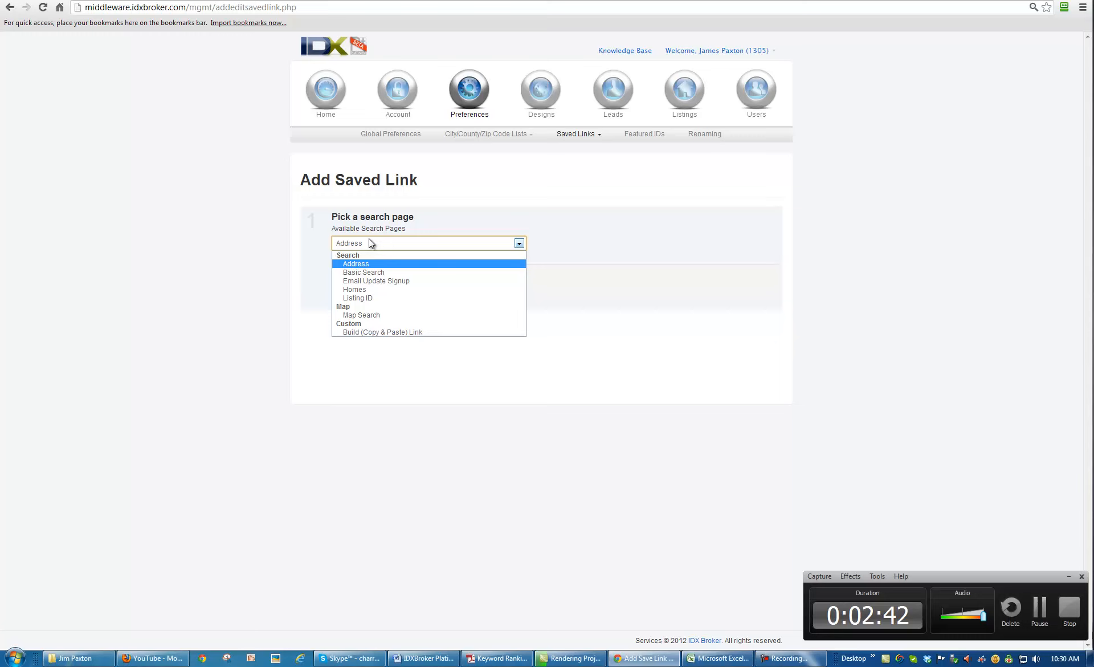
click(356, 283)
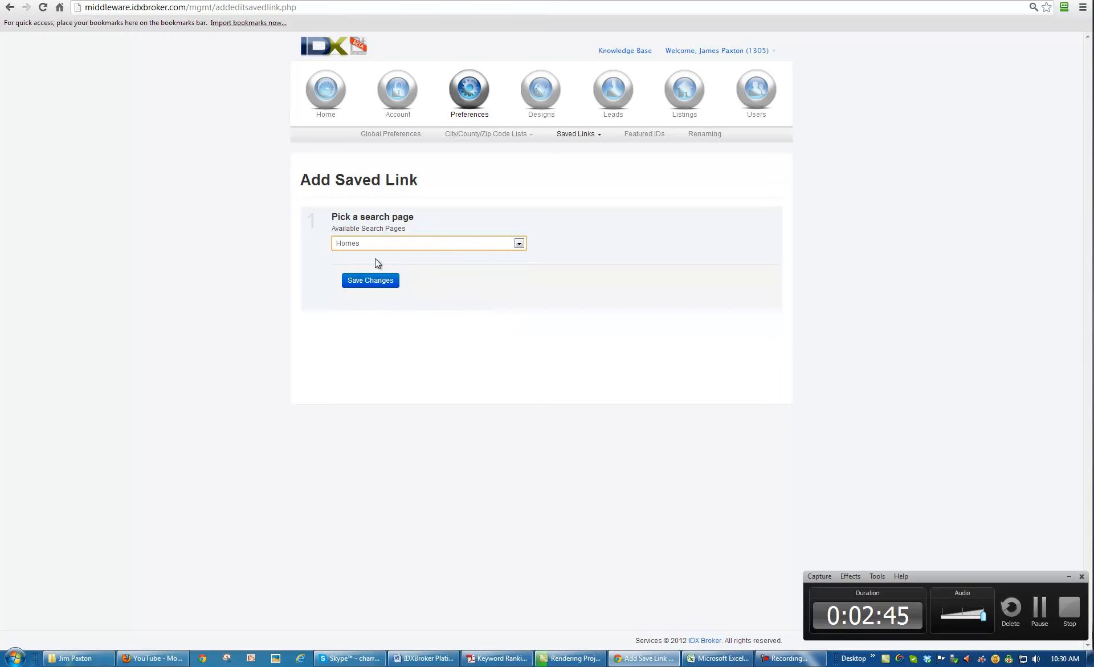
click(378, 244)
click(361, 288)
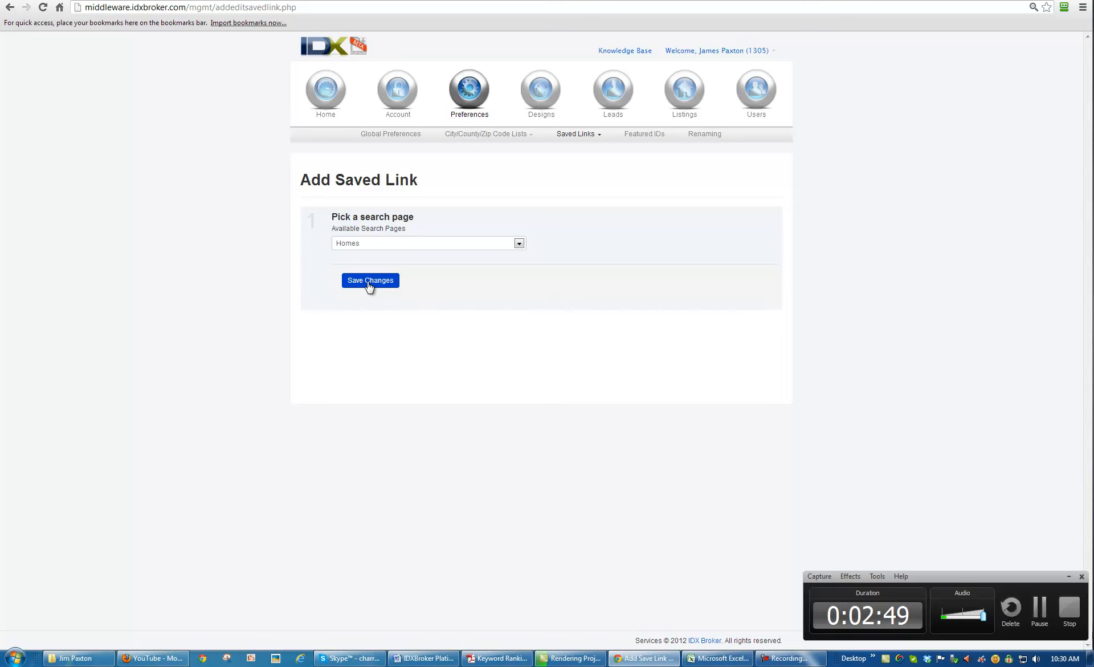
click(371, 282)
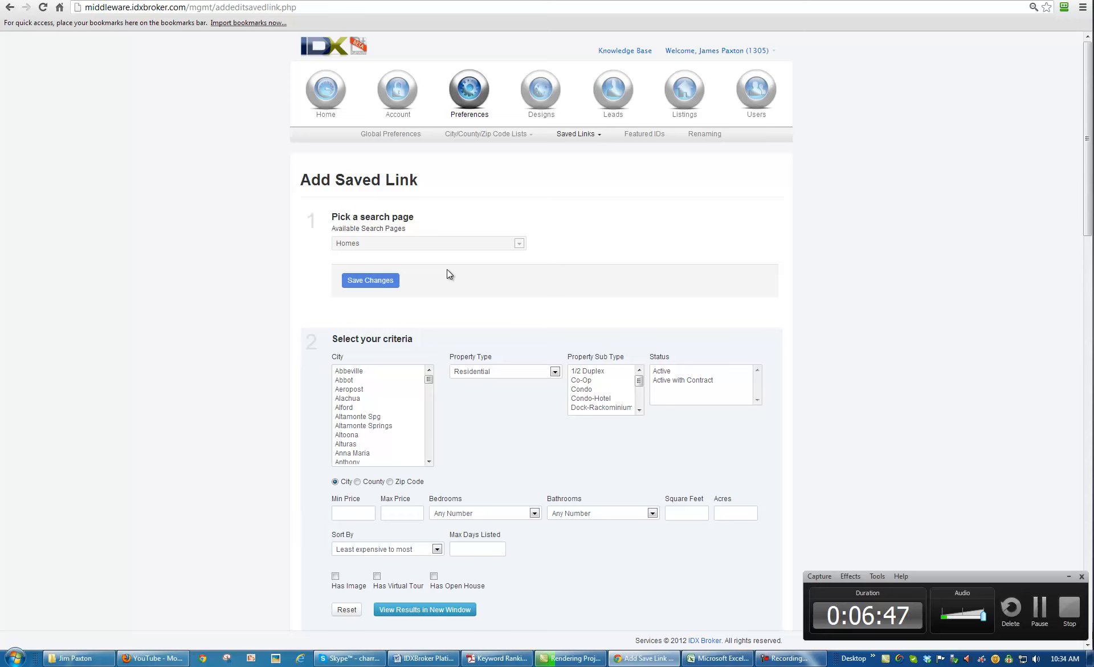
Select Seminole as the city in the saved link's search criteria
click(359, 407)
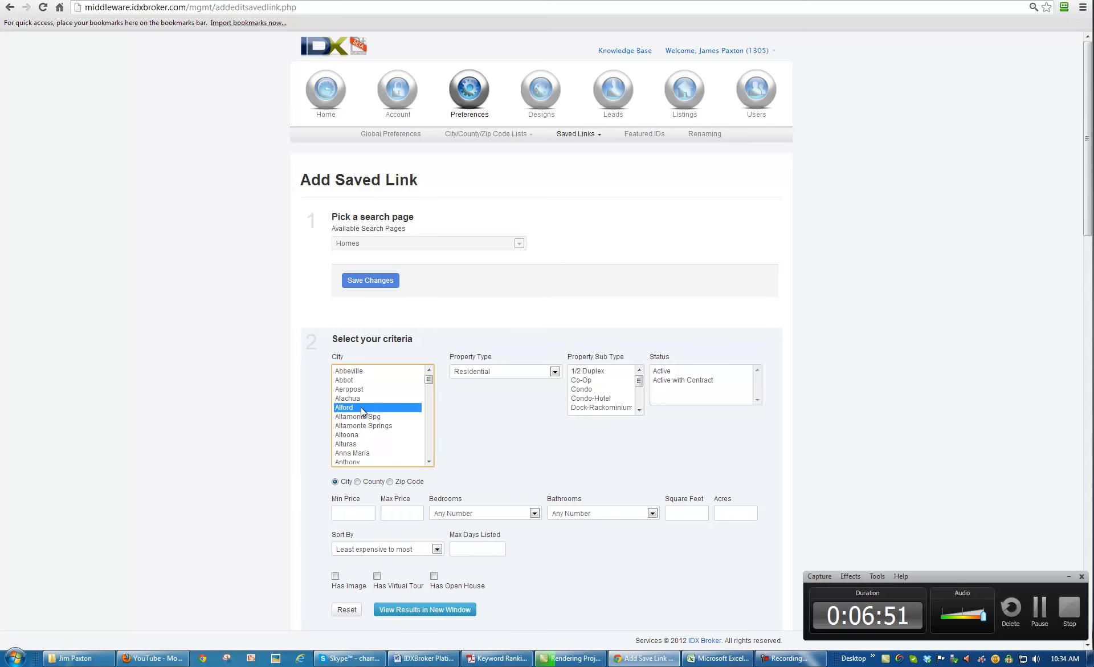
text(sem)
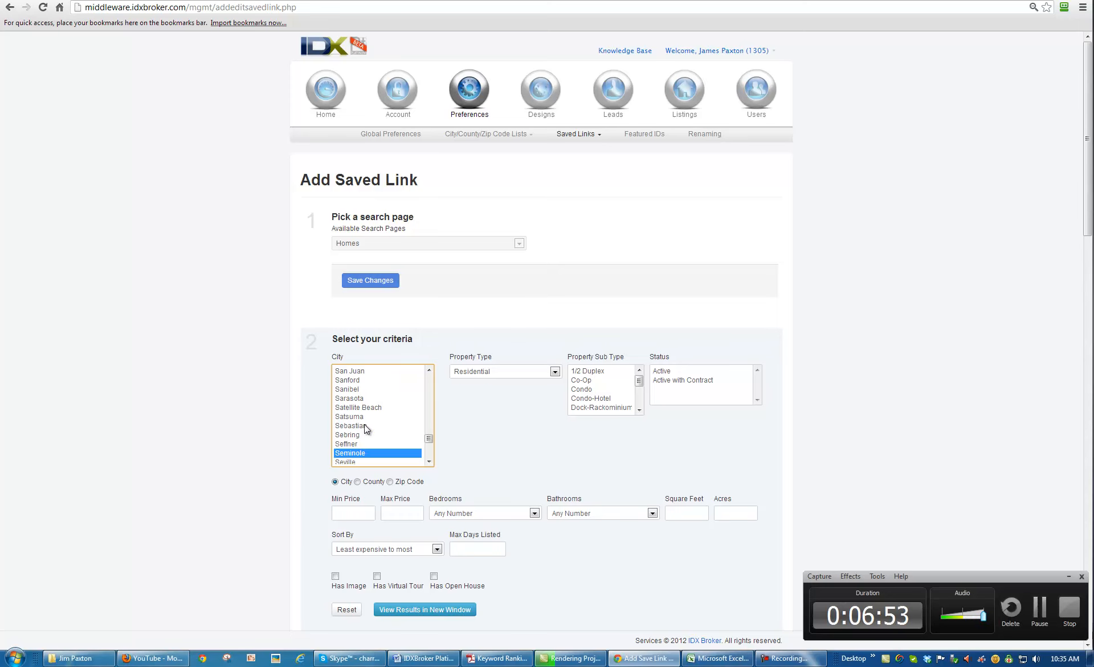
click(483, 446)
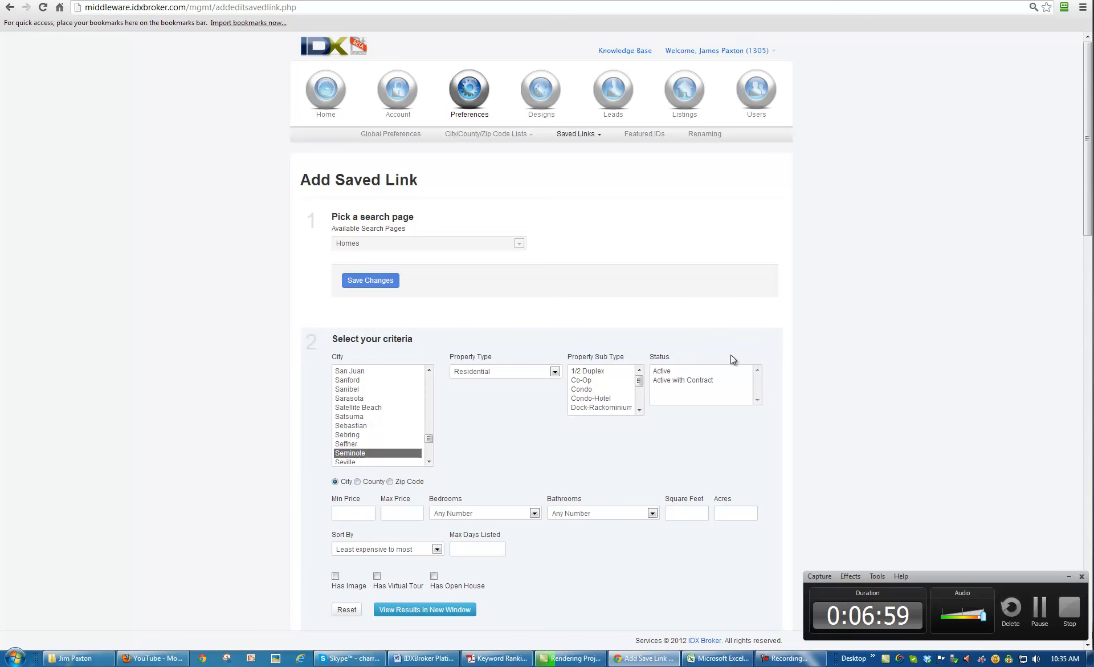
Switch back to the Apollo Beach page and check how its listings, map and search form are presented
click(313, 50)
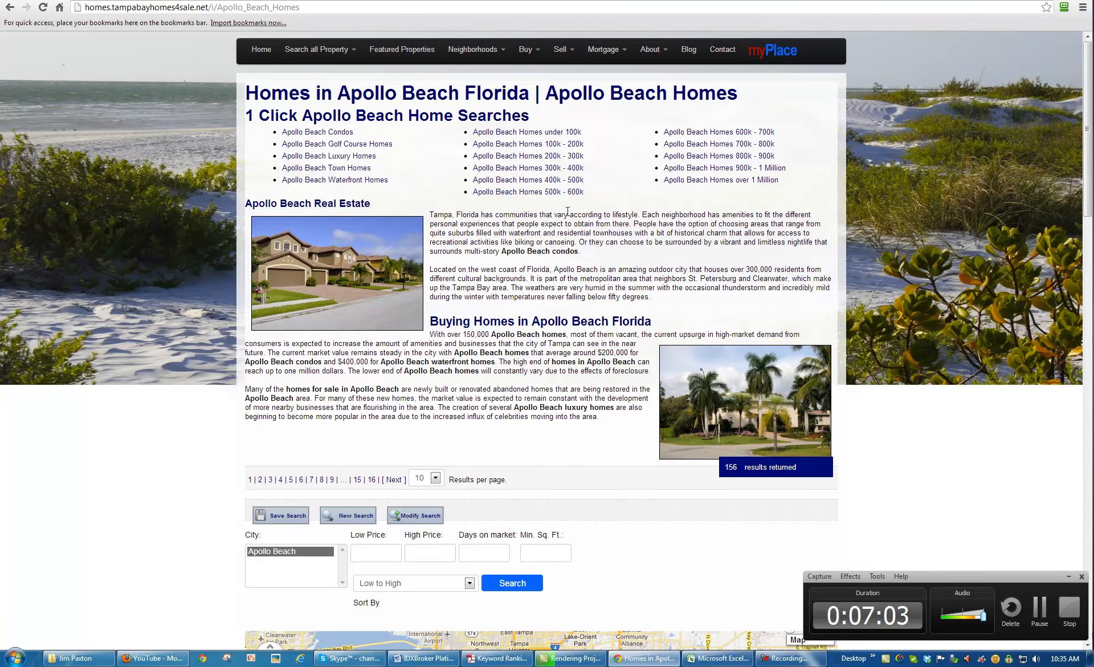
scroll(566, 199, down, 7)
scroll(922, 277, down, 8)
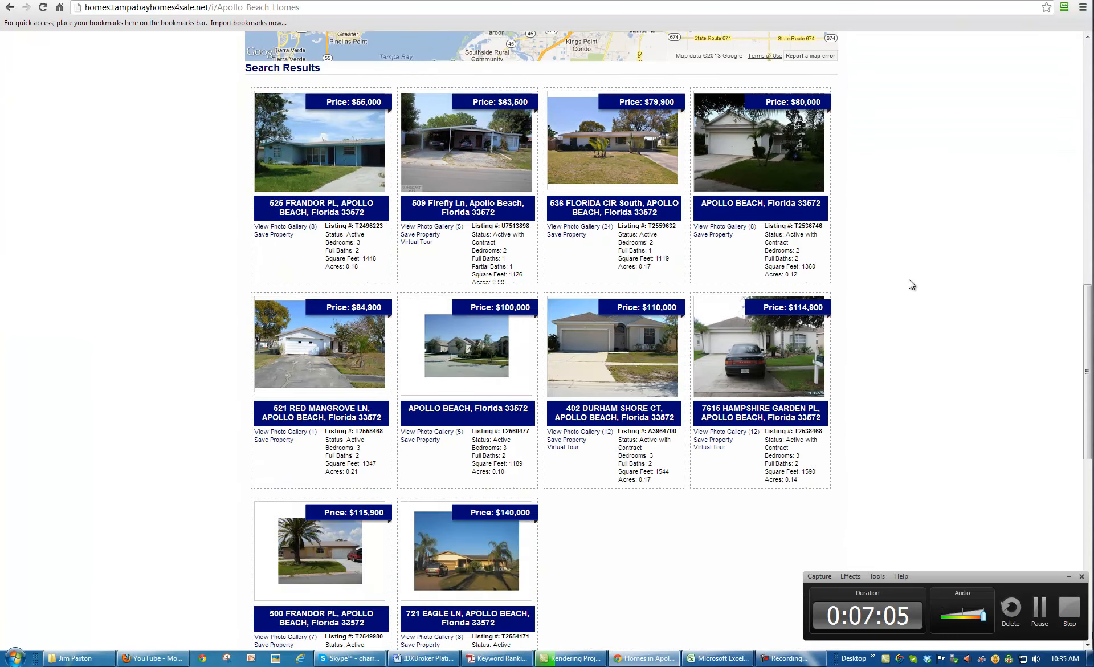
scroll(918, 302, down, 2)
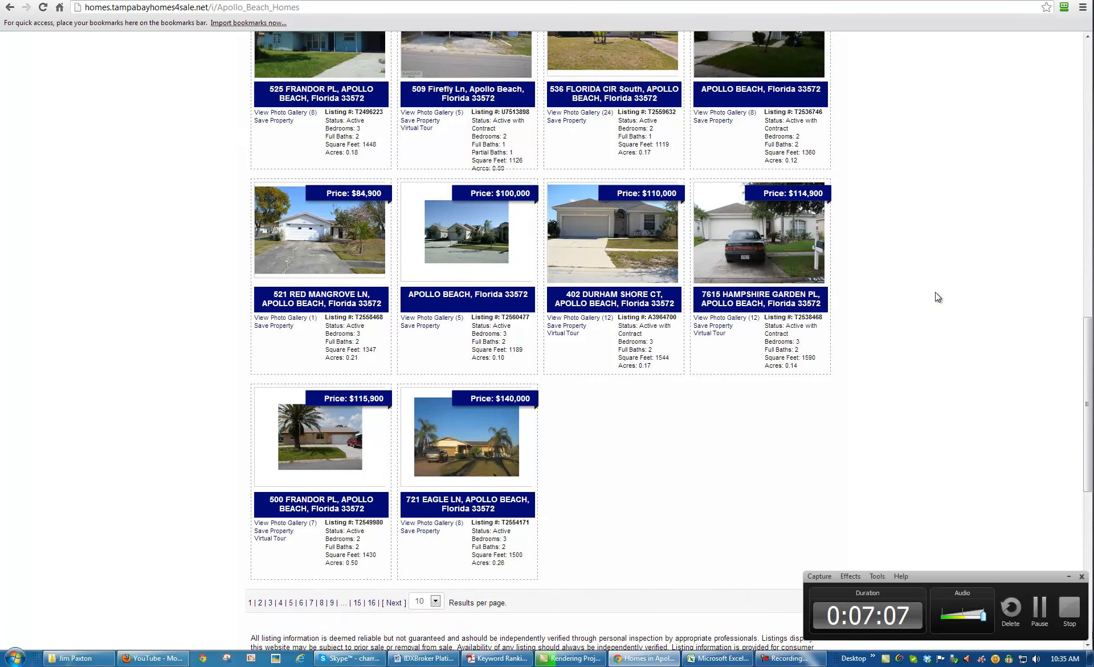
scroll(935, 291, up, 6)
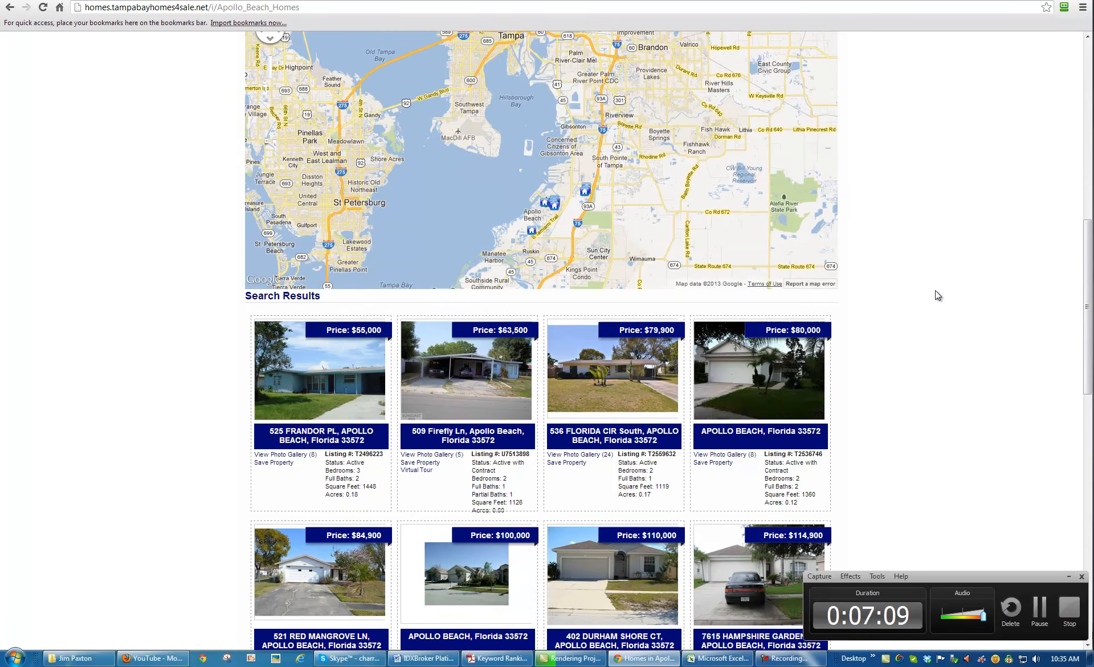
scroll(935, 295, up, 4)
scroll(935, 289, up, 3)
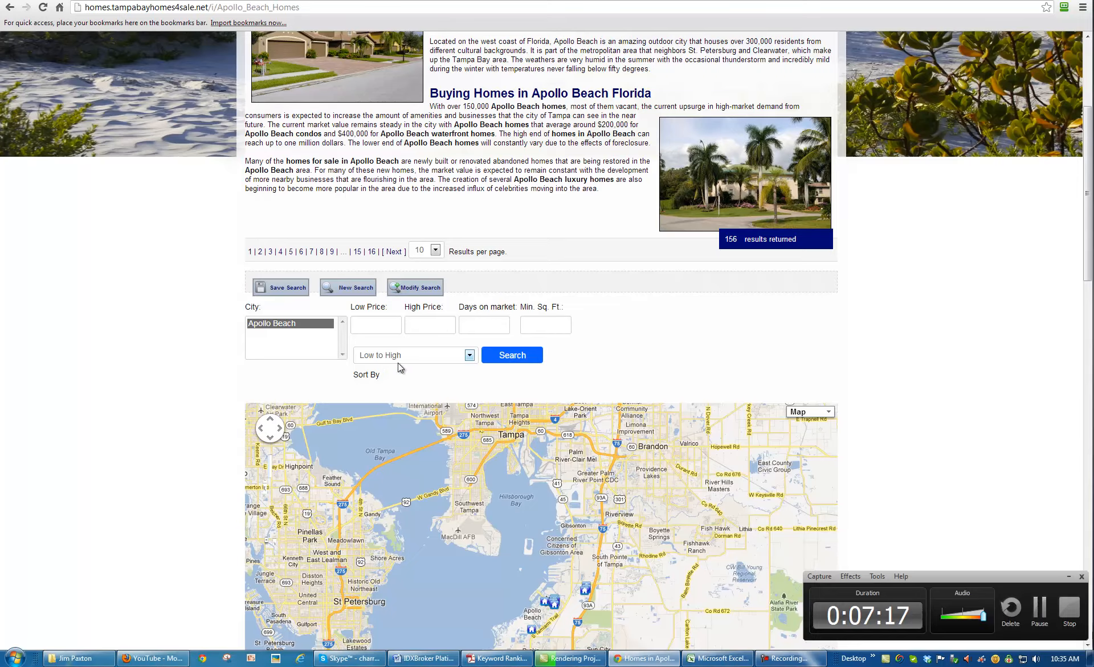
Return to the Add Saved Link form, save the search criteria and go to the naming and SEO settings
click(43, 1)
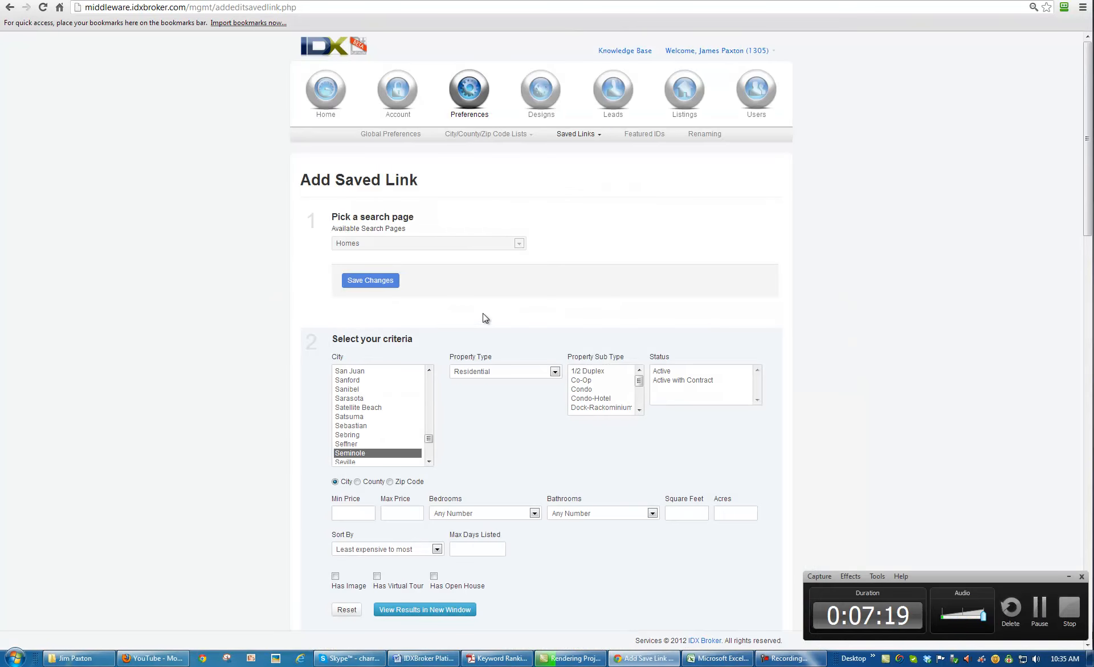
scroll(480, 317, down, 2)
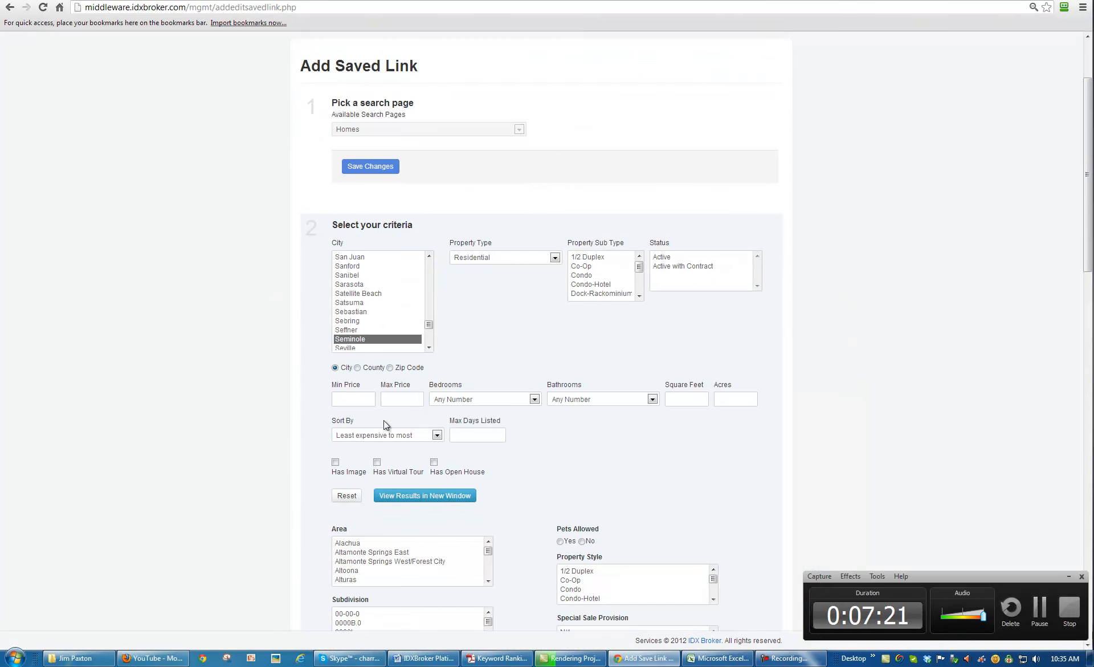
scroll(776, 396, down, 20)
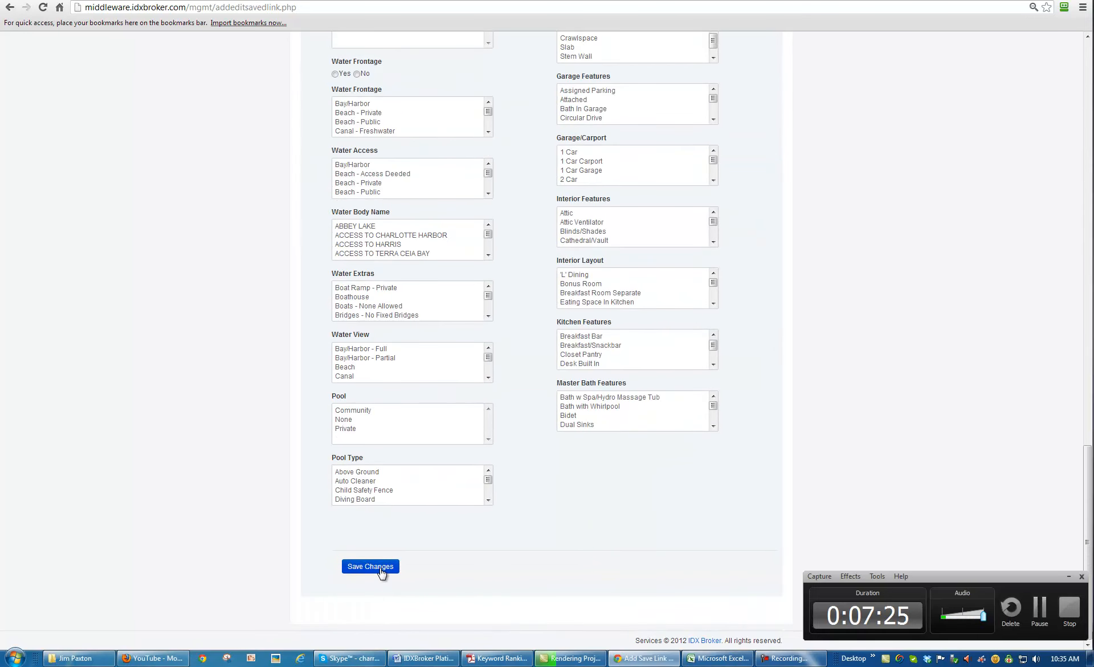
click(381, 569)
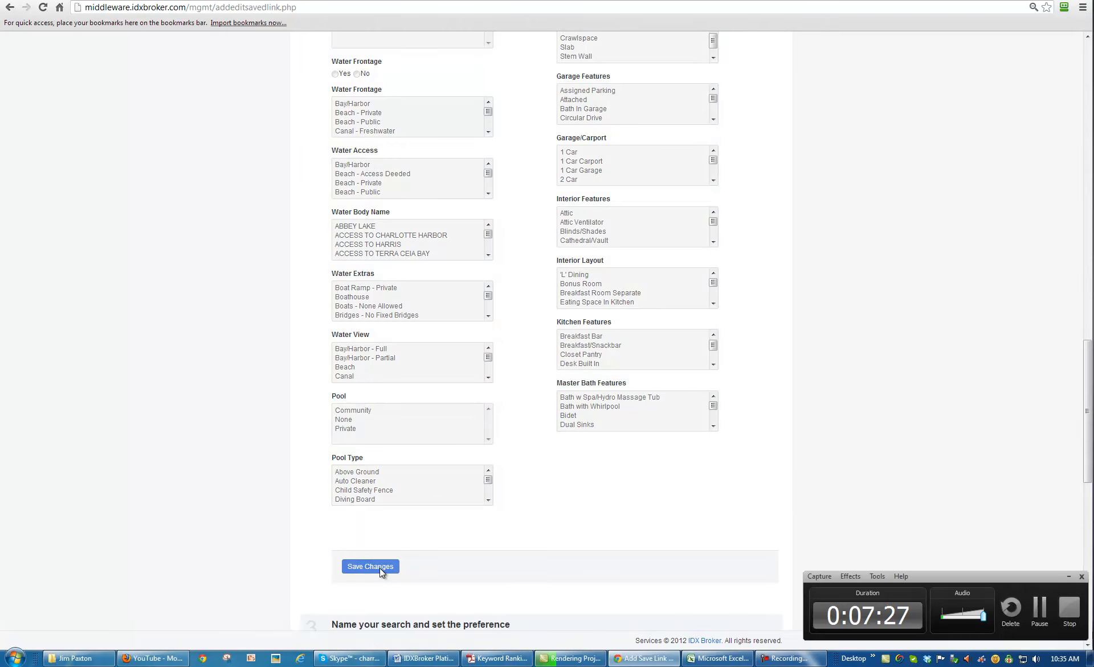
scroll(587, 449, down, 5)
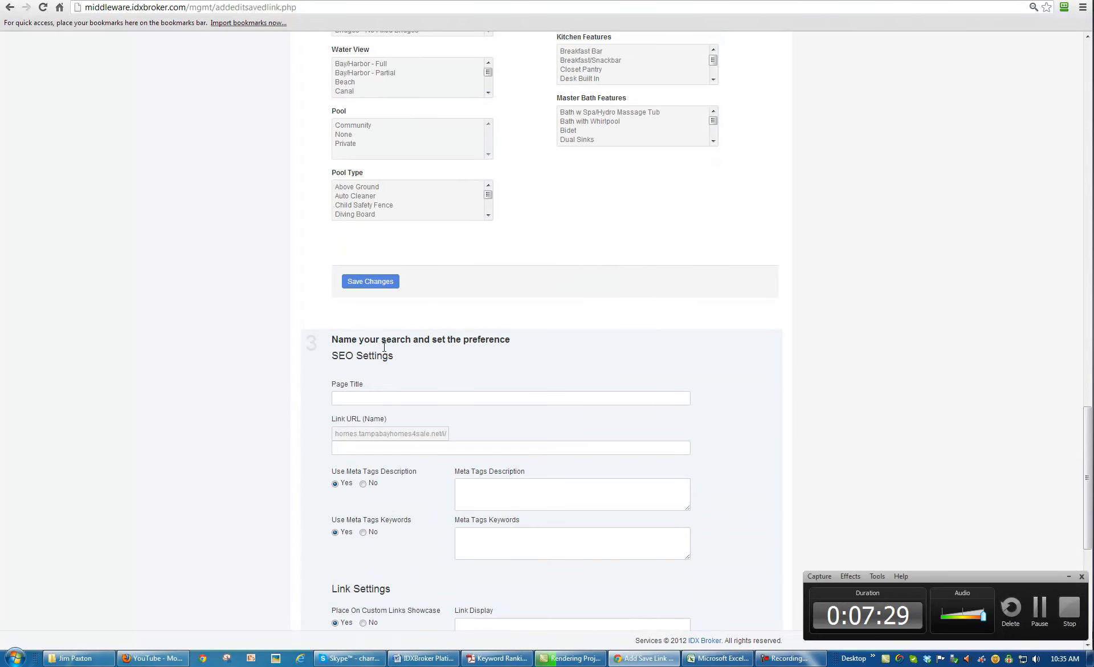
Switch to the Keywords Tampa workbook in Excel and review the colour-coded Seminole keywords with their competition and search volumes
scroll(378, 347, down, 3)
click(717, 658)
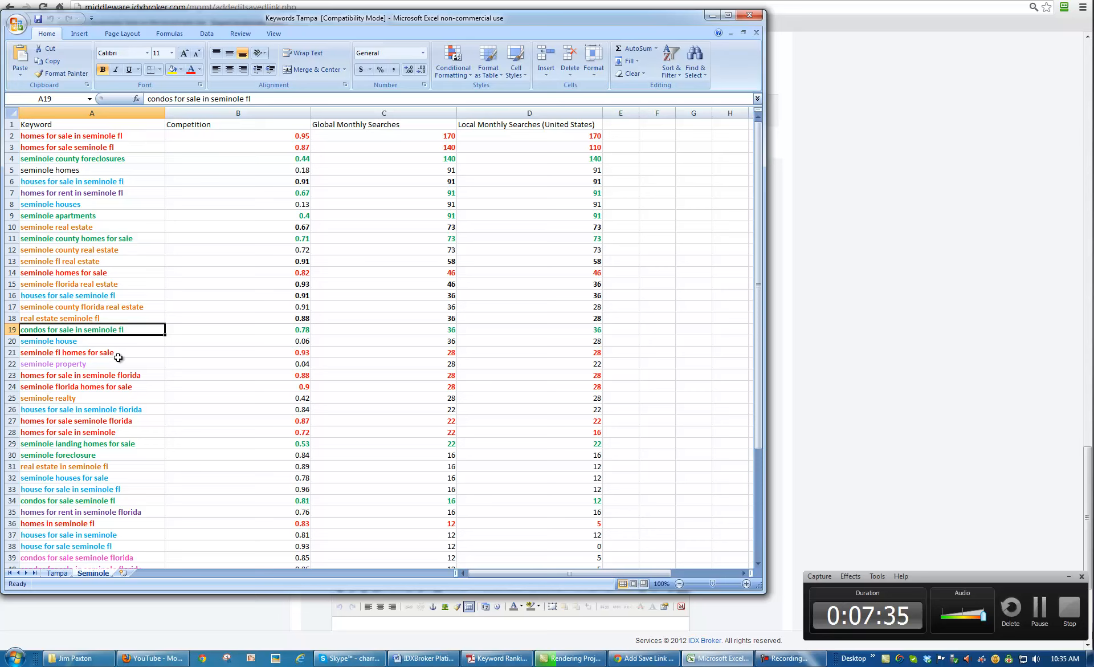
click(9, 271)
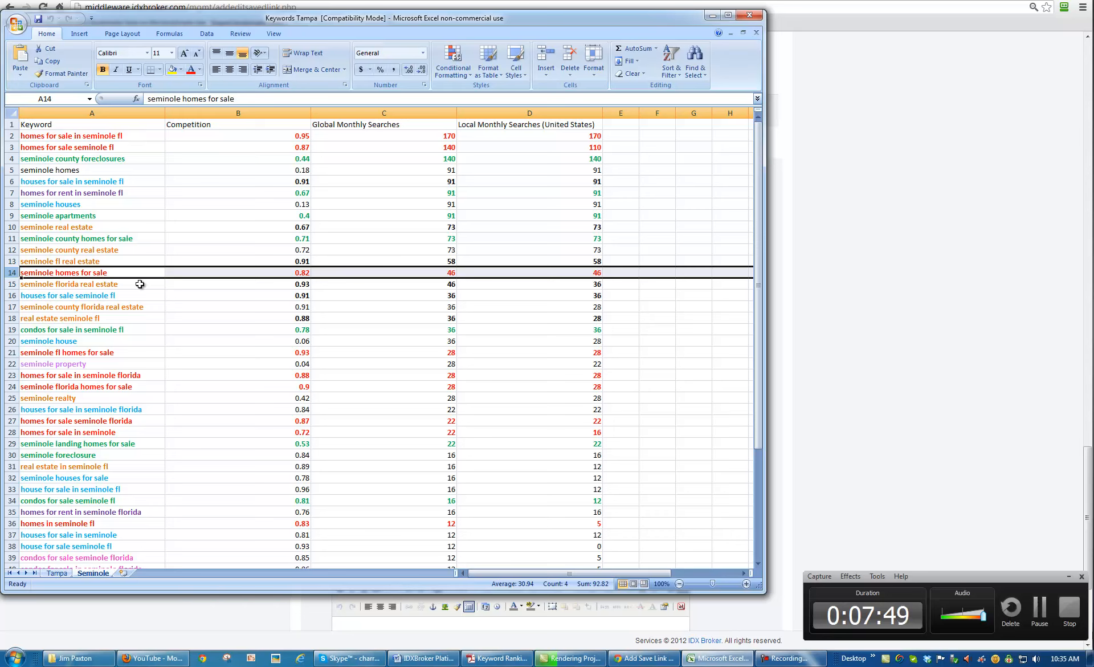
click(73, 251)
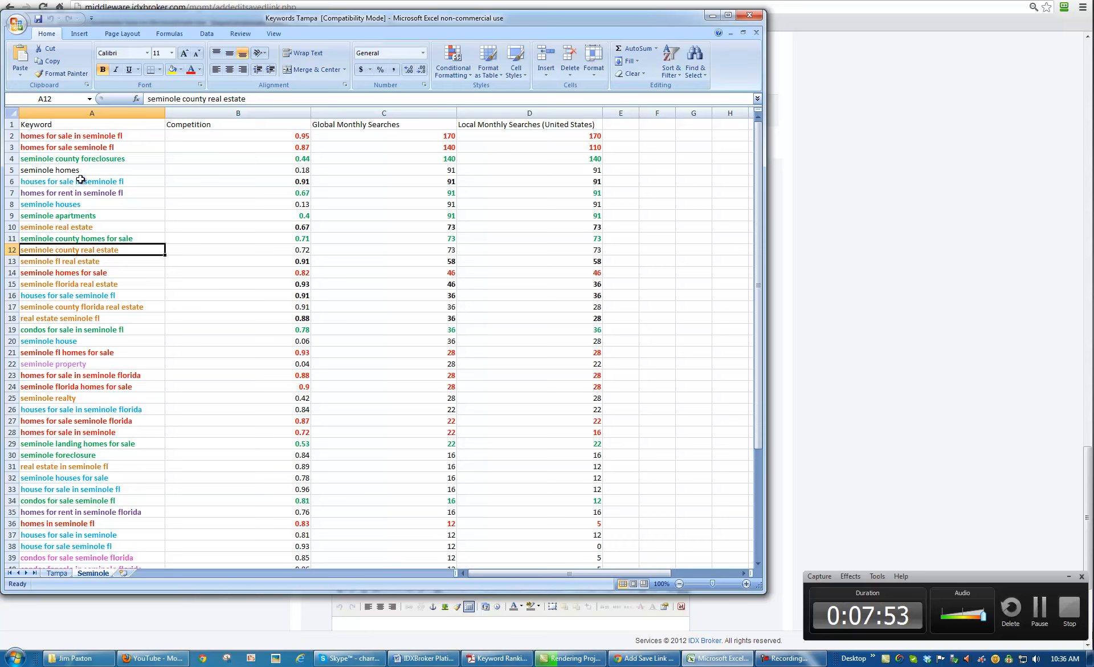
click(85, 162)
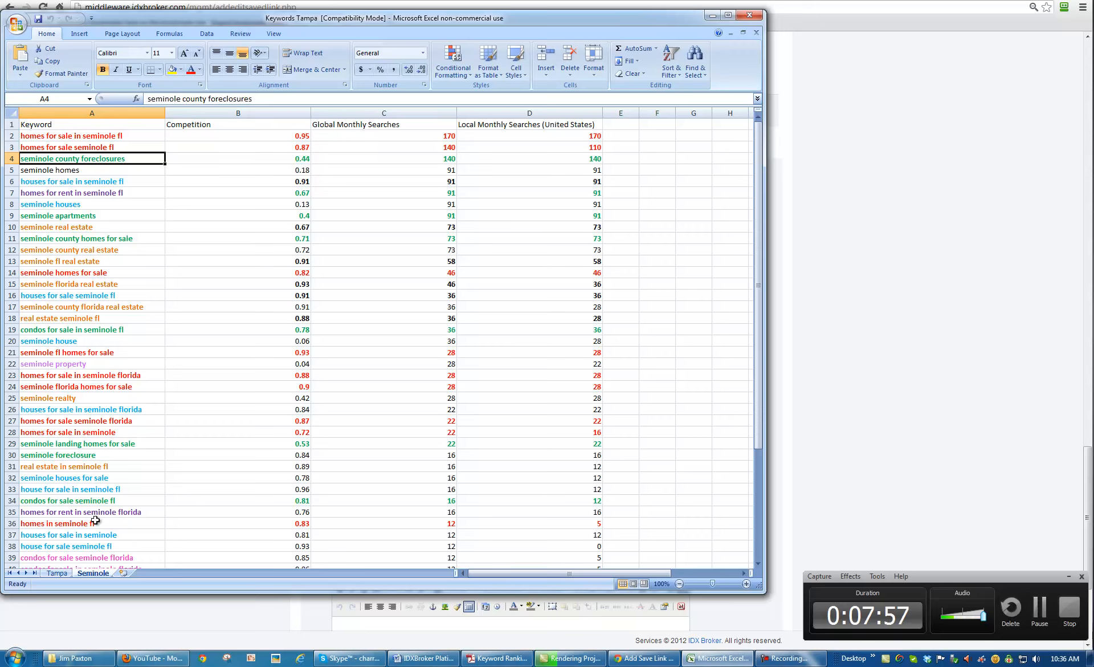
click(83, 502)
click(83, 535)
scroll(175, 470, down, 2)
scroll(72, 459, down, 3)
click(77, 399)
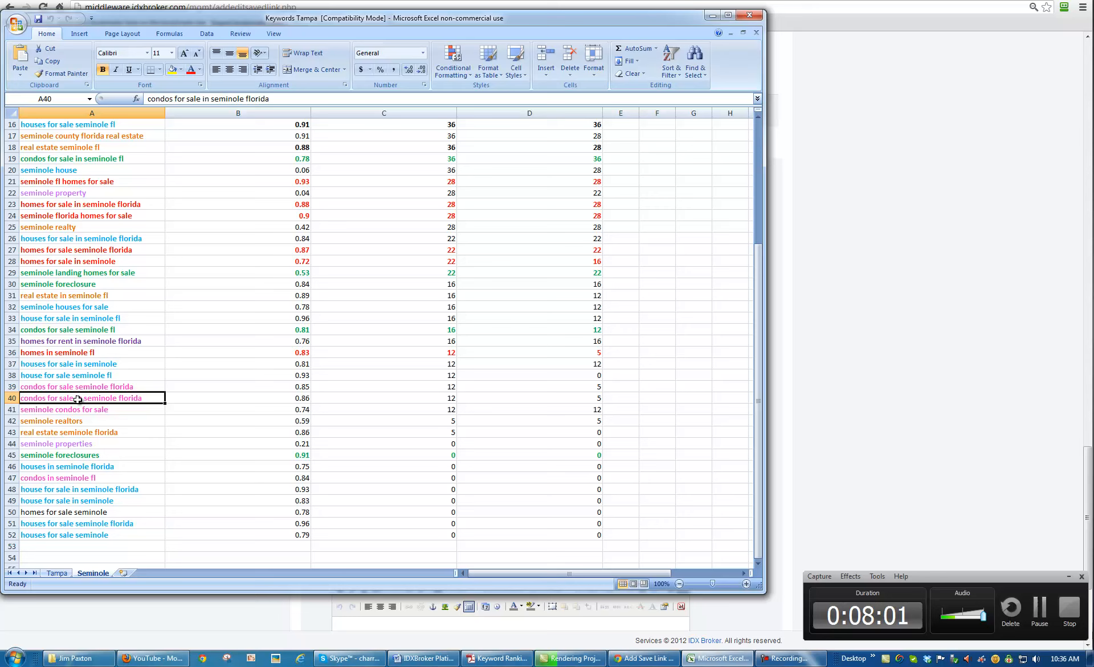
Change the font colour of the keyword "condos for sale seminole fl" in cell A34 to magenta from the standard colours
click(75, 328)
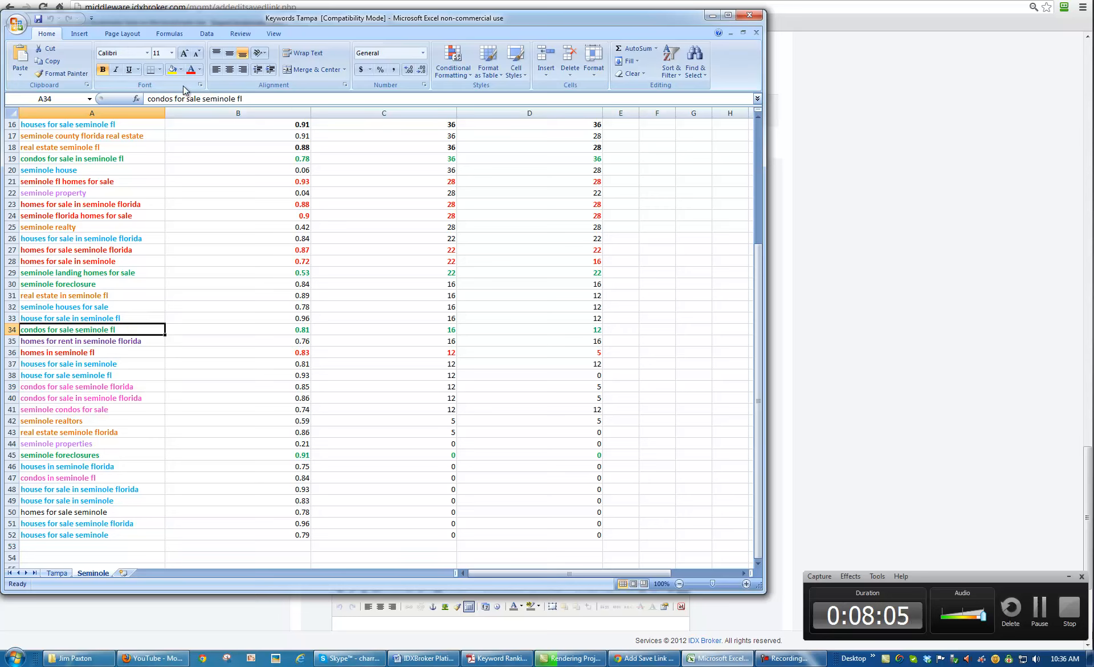
click(200, 69)
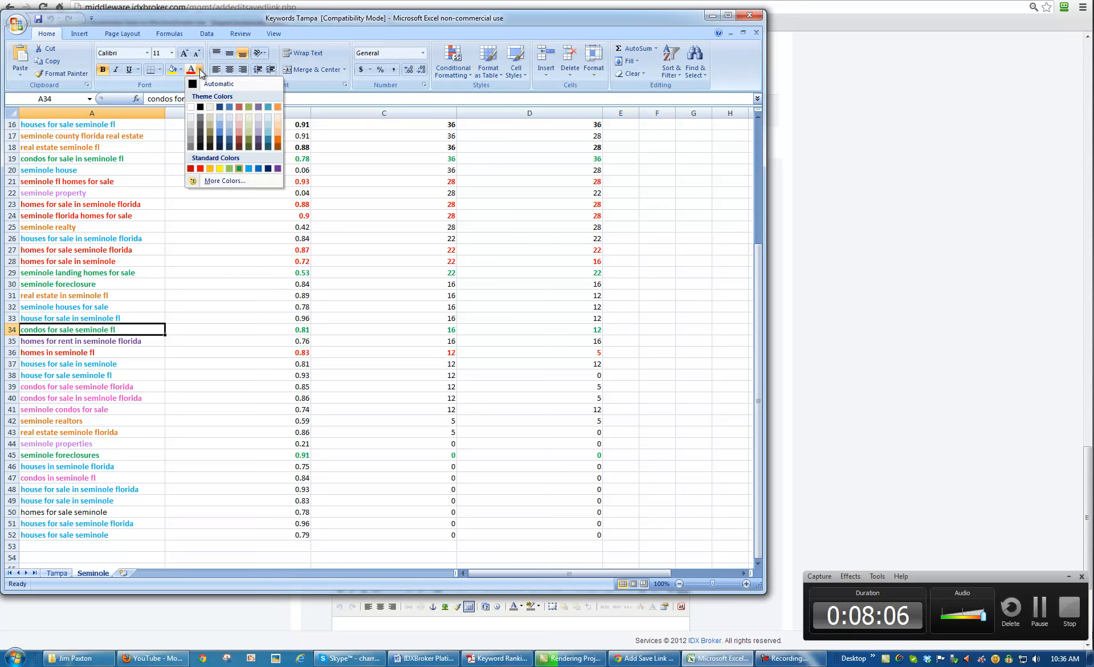
click(227, 181)
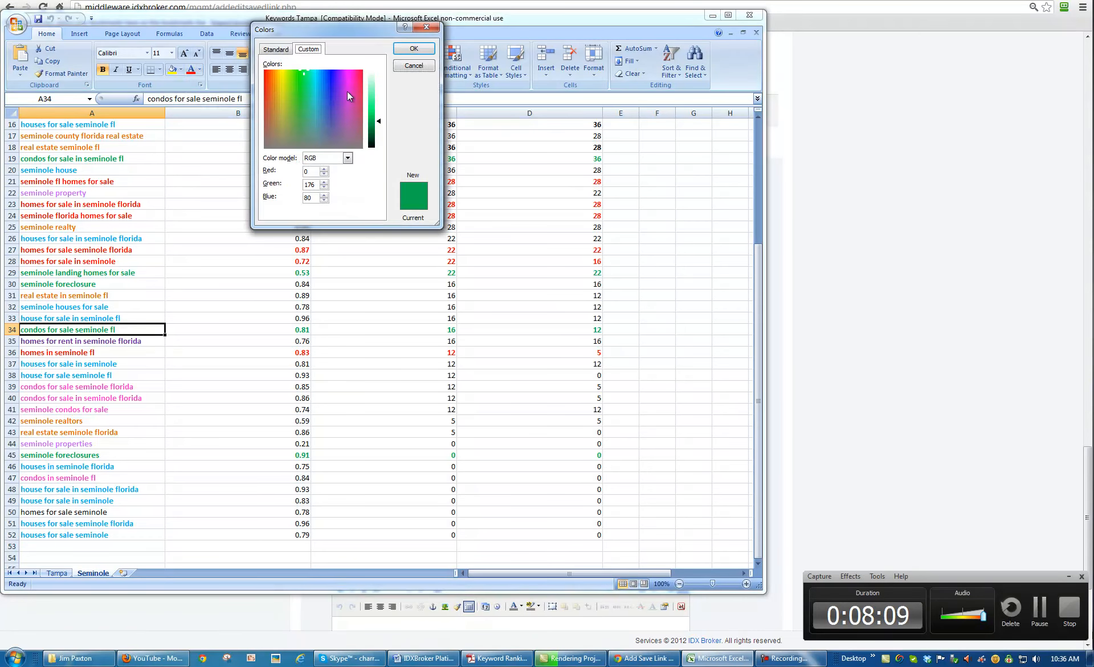
click(277, 49)
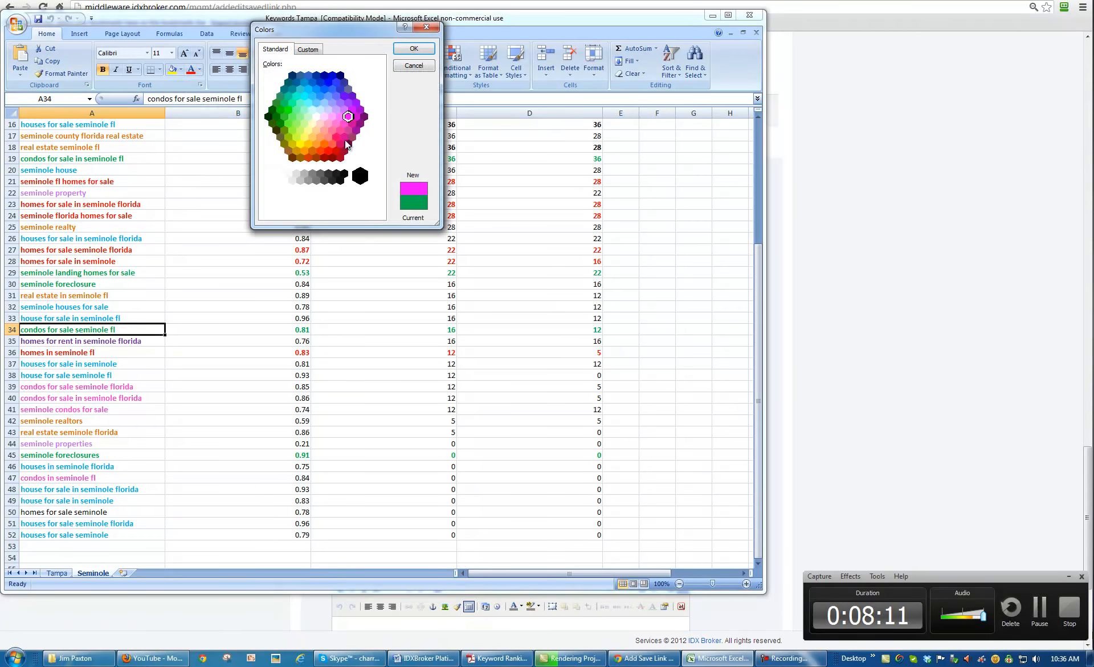
click(414, 48)
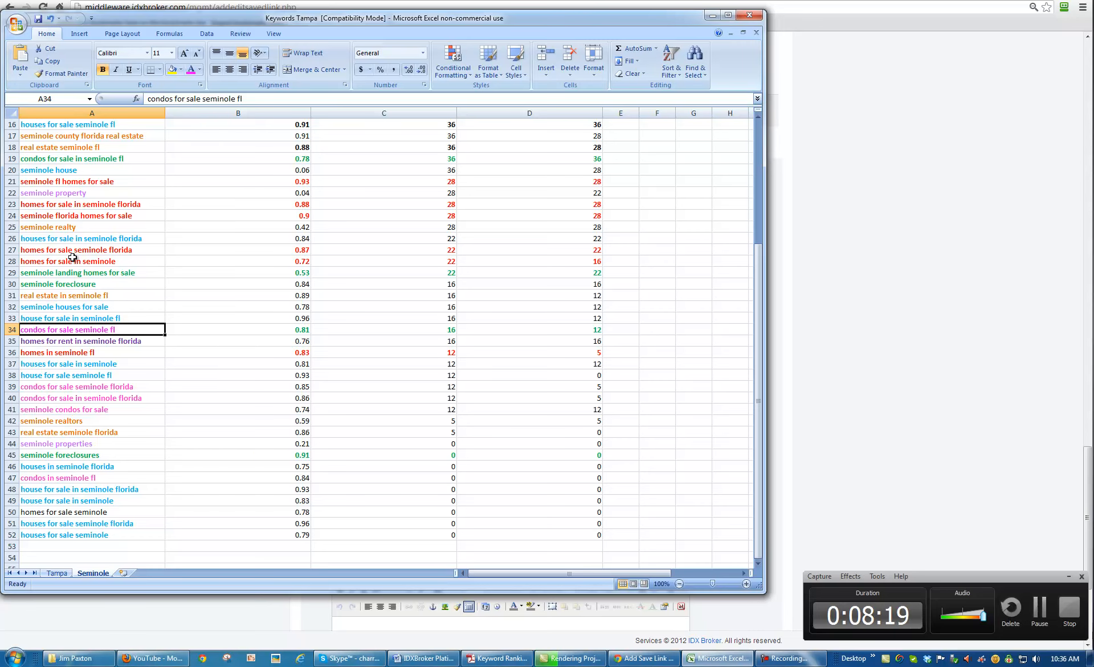
Find the "seminole homes for sale" keyword, return to the Add Saved Link form and enter "Seminole Homes for Sale" as the page title
scroll(80, 268, up, 5)
click(76, 274)
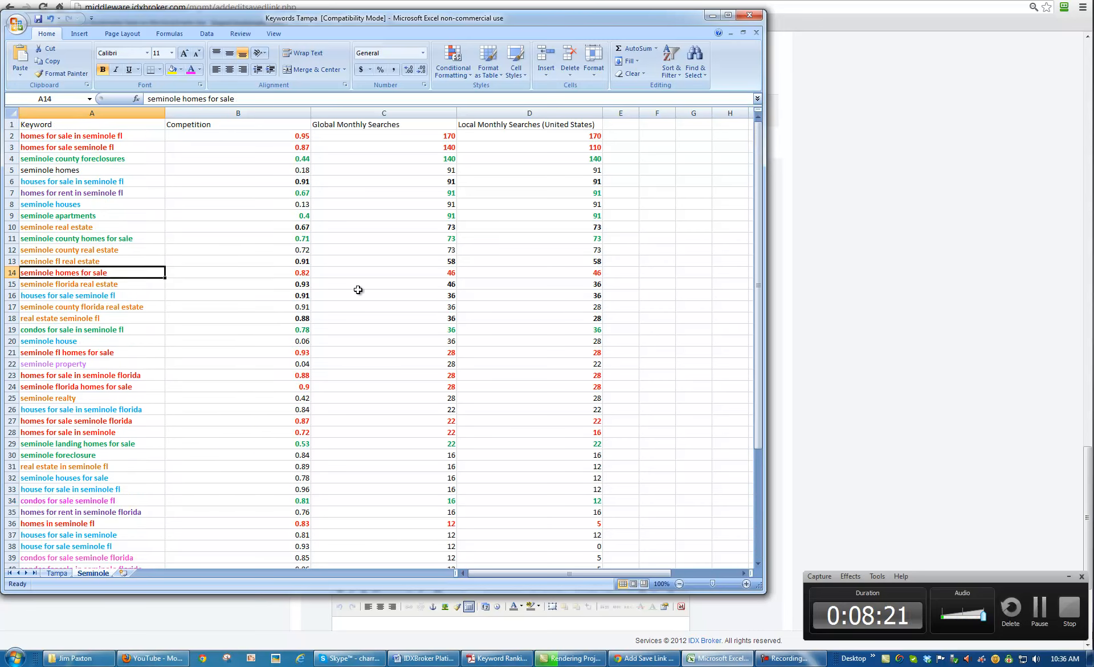
click(878, 303)
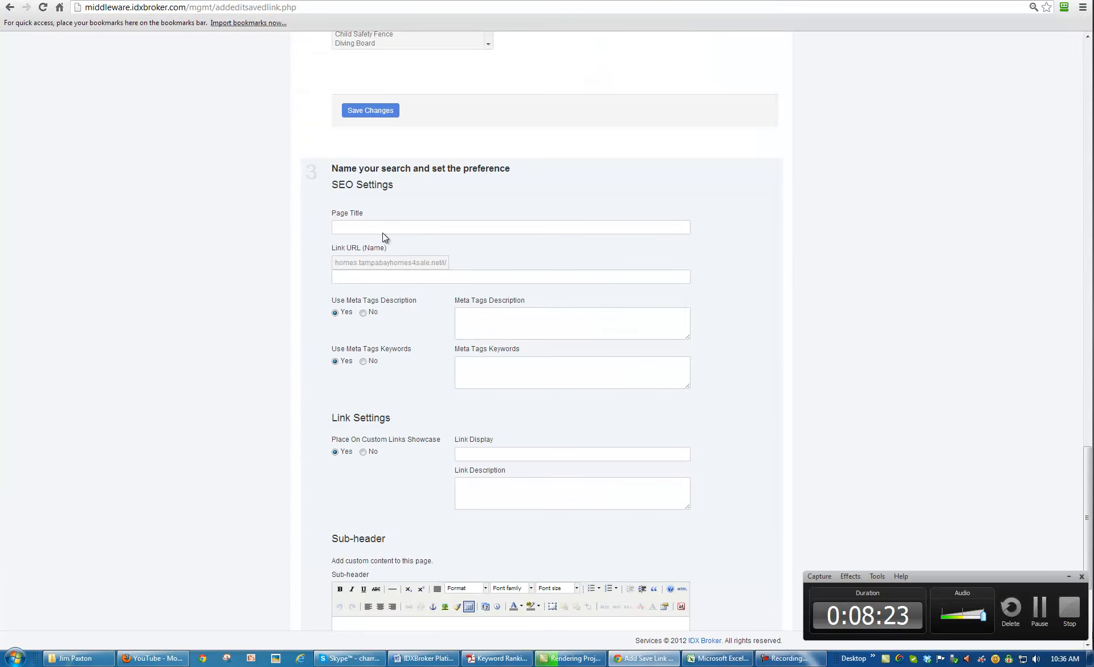
click(384, 228)
text(Seminole Homes f)
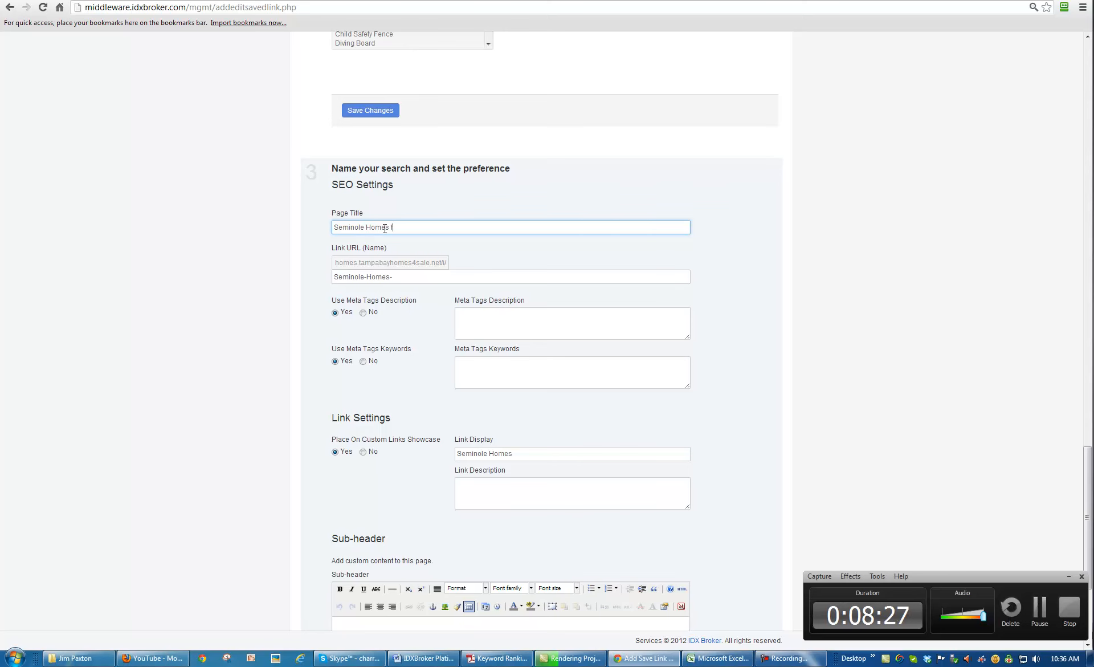
text(or Sale)
Switch back to the Excel keyword list and check the figures for "homes for sale in seminole fl"
key(alt+Tab)
click(67, 139)
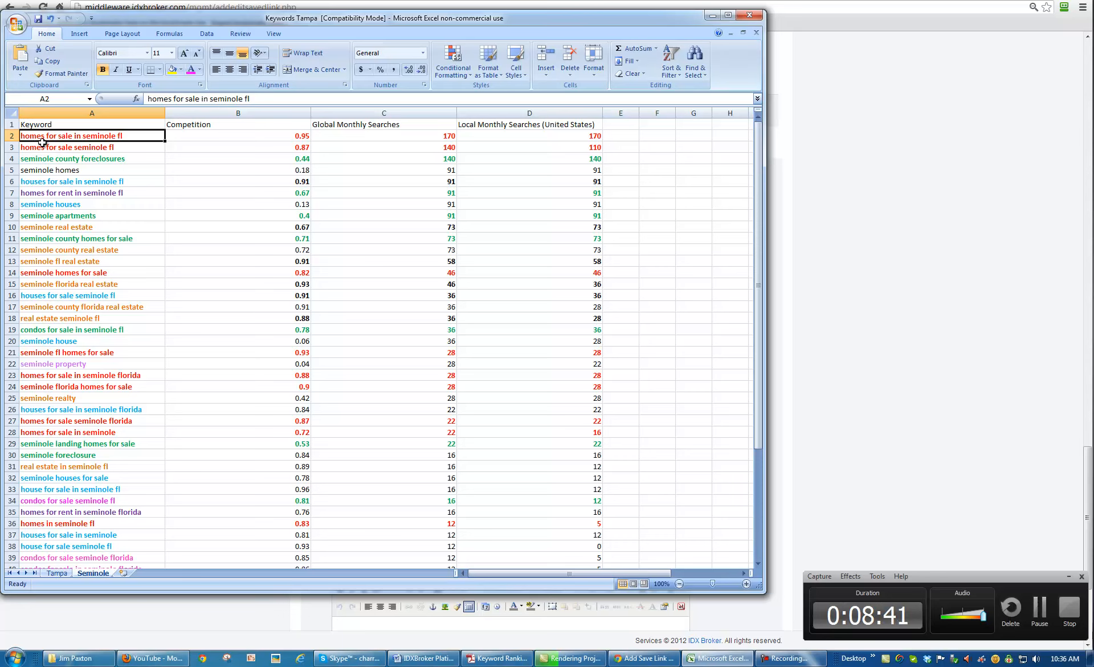
click(8, 136)
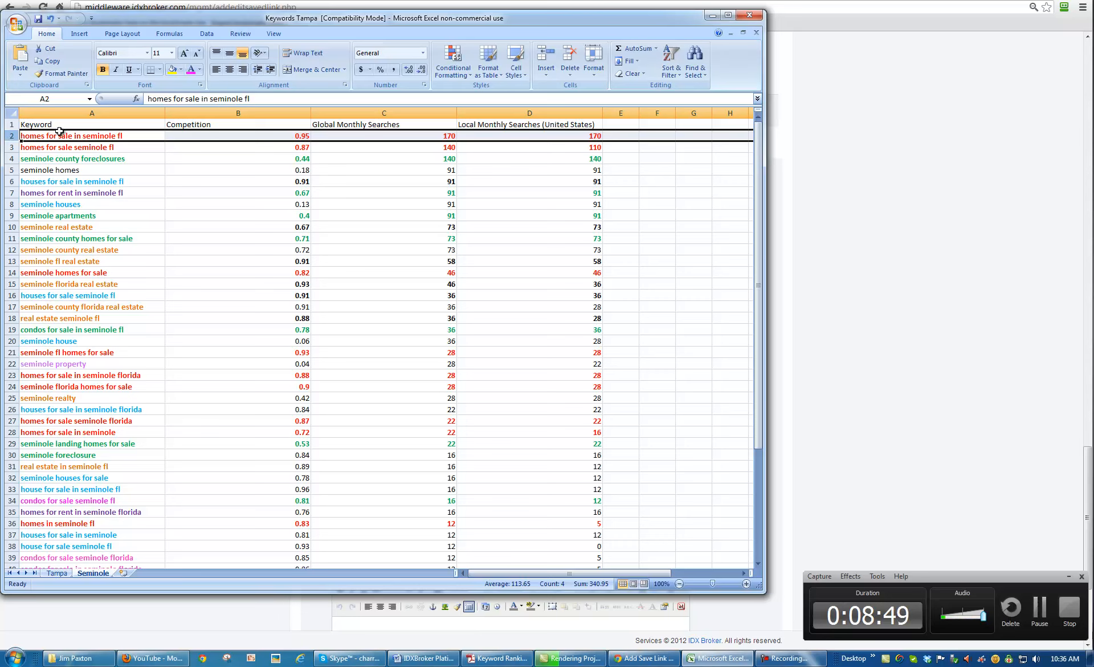
click(43, 136)
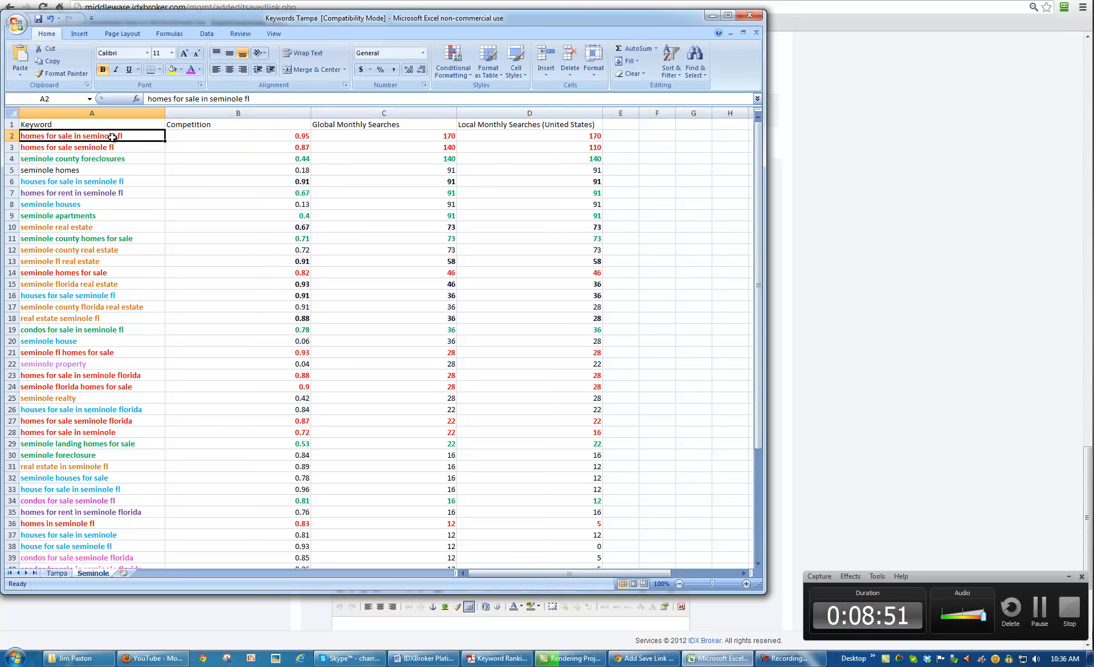
click(11, 136)
Return to the saved link form and extend the page title with "| Homes for sale in Seminole FL"
click(901, 222)
triple_click(464, 217)
scroll(463, 216, down, 4)
scroll(463, 216, up, 9)
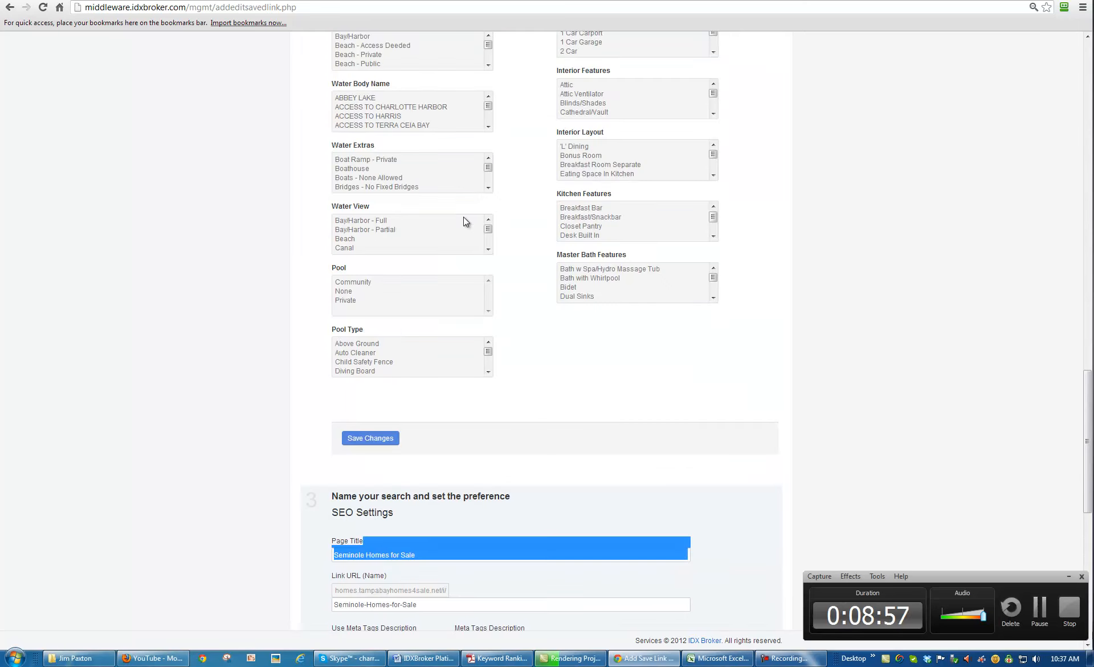
scroll(296, 196, up, 3)
scroll(295, 196, down, 6)
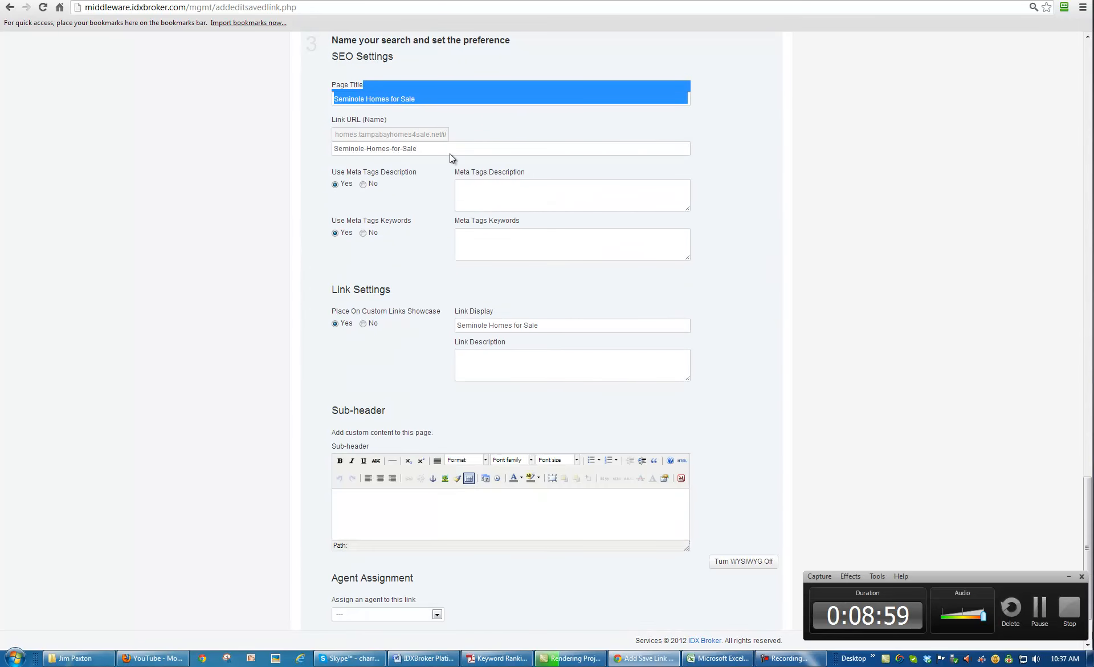
click(439, 98)
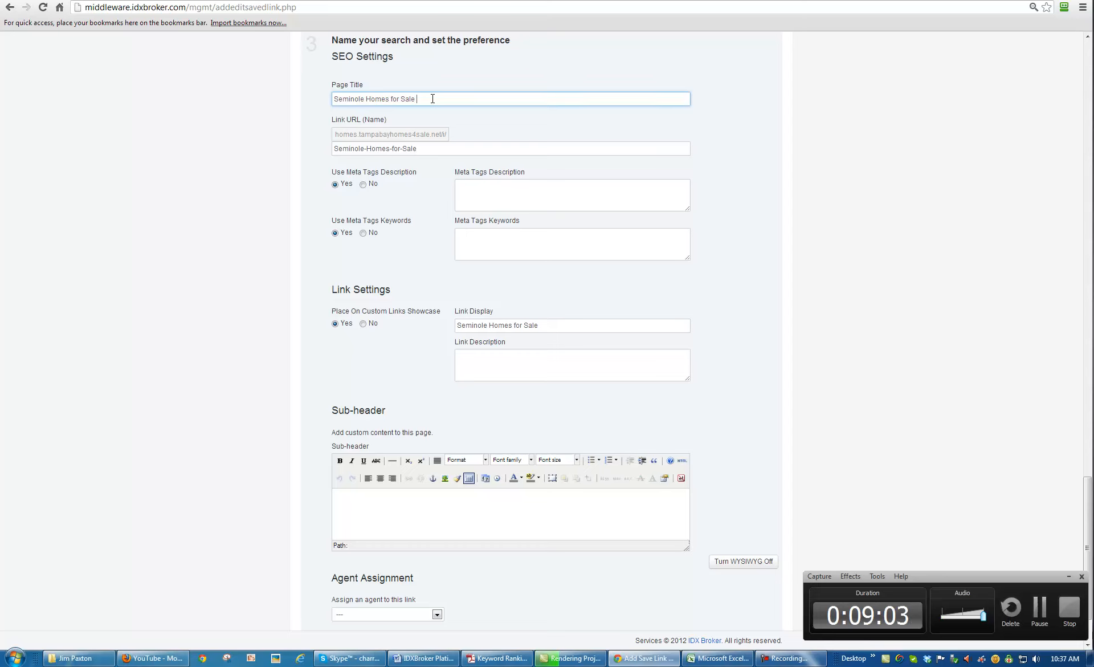
text(| Homes for)
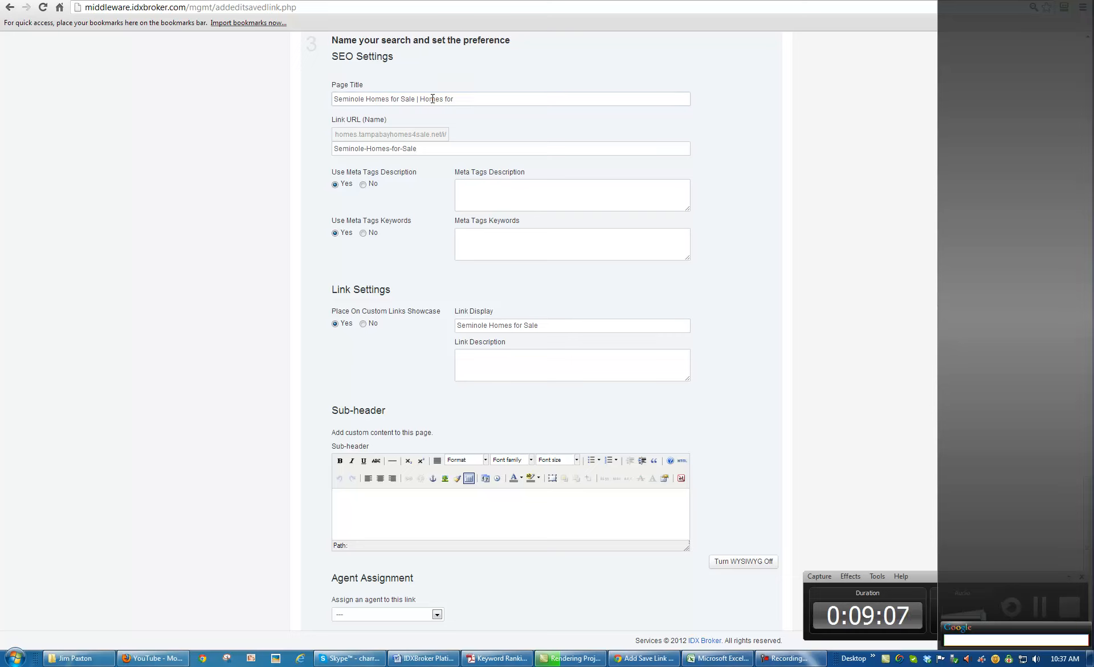
click(458, 100)
text(Sale in Seminole )
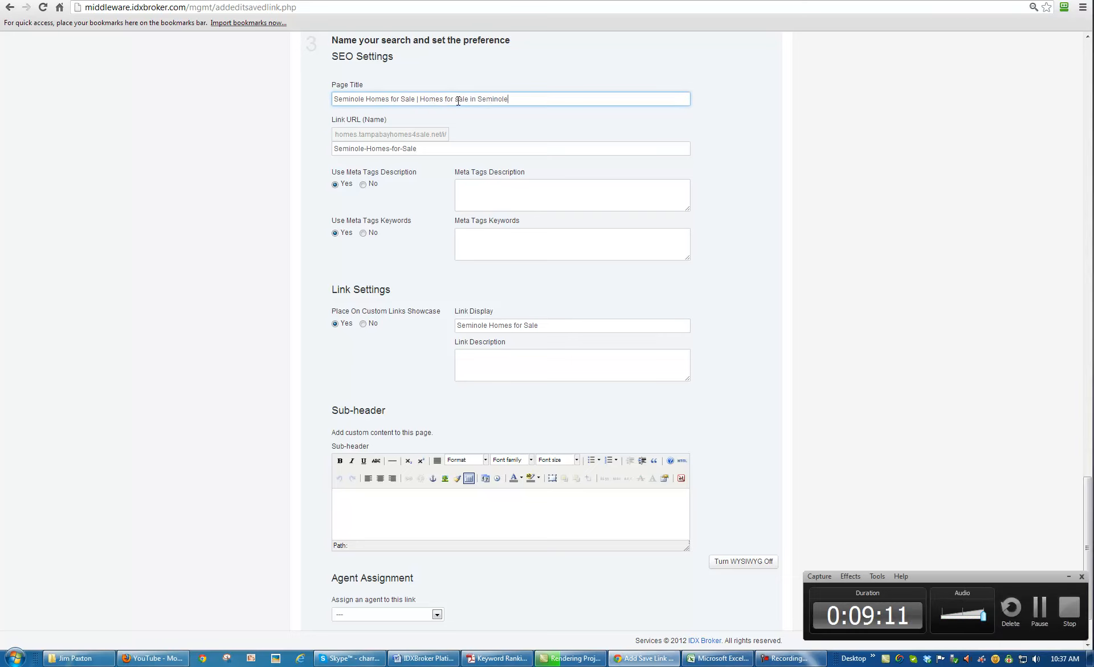
text(FL)
Copy "Seminole Homes for Sale" from the page title into the meta tags description, meta tags keywords and sub-header
key(ctrl+a)
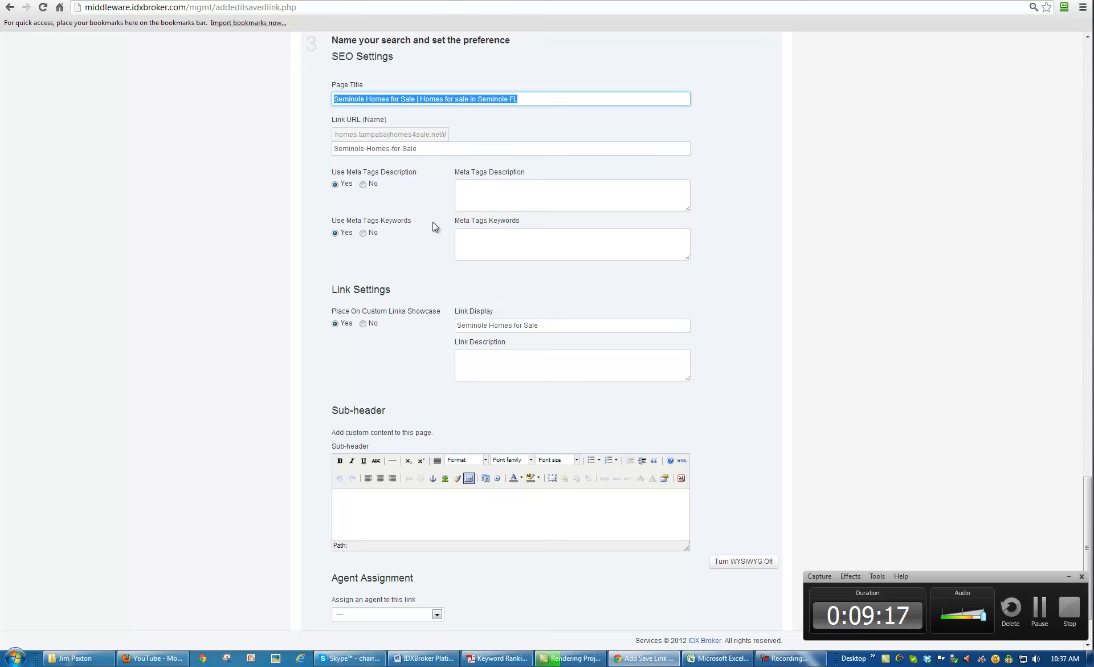
click(490, 239)
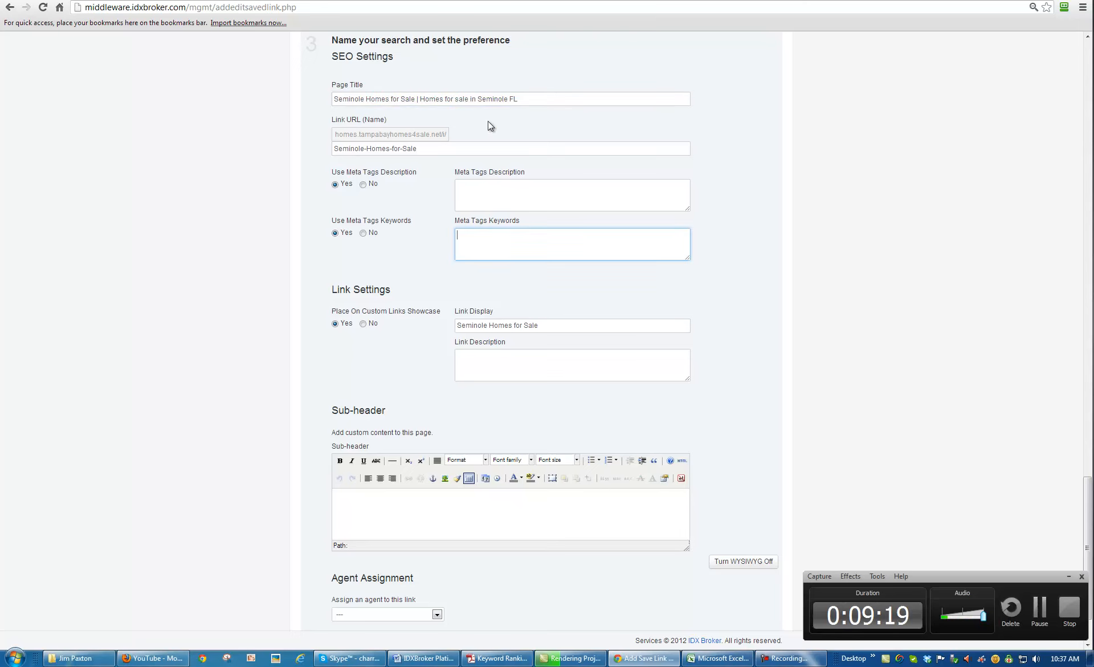
drag(415, 99, 304, 104)
key(ctrl+c)
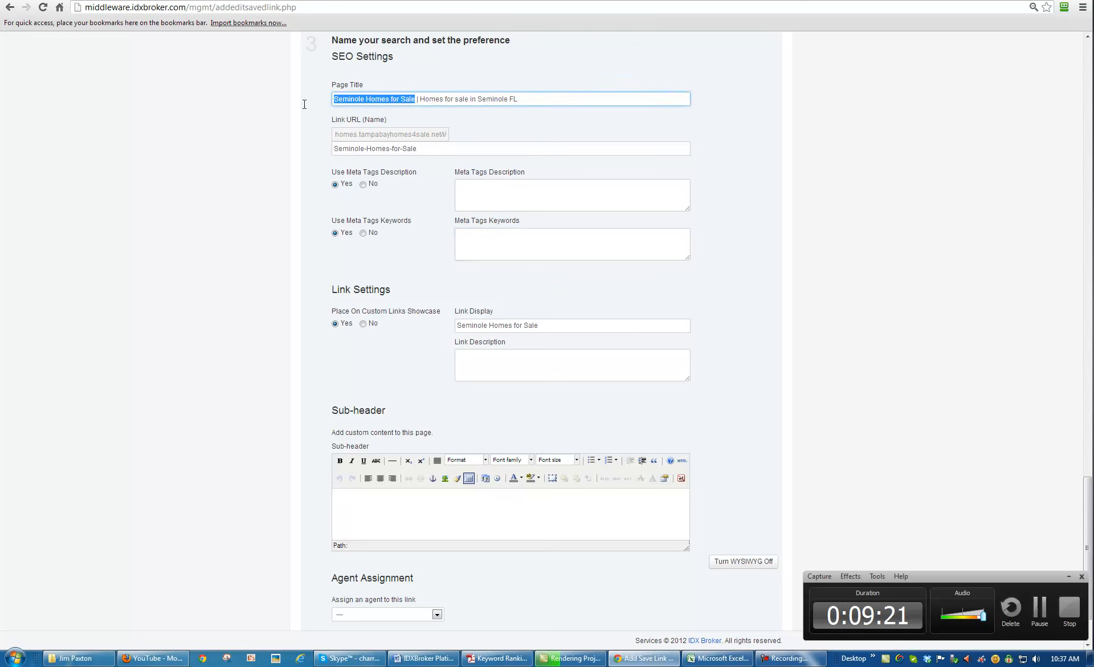
click(503, 201)
key(ctrl+v)
click(491, 235)
key(ctrl+v)
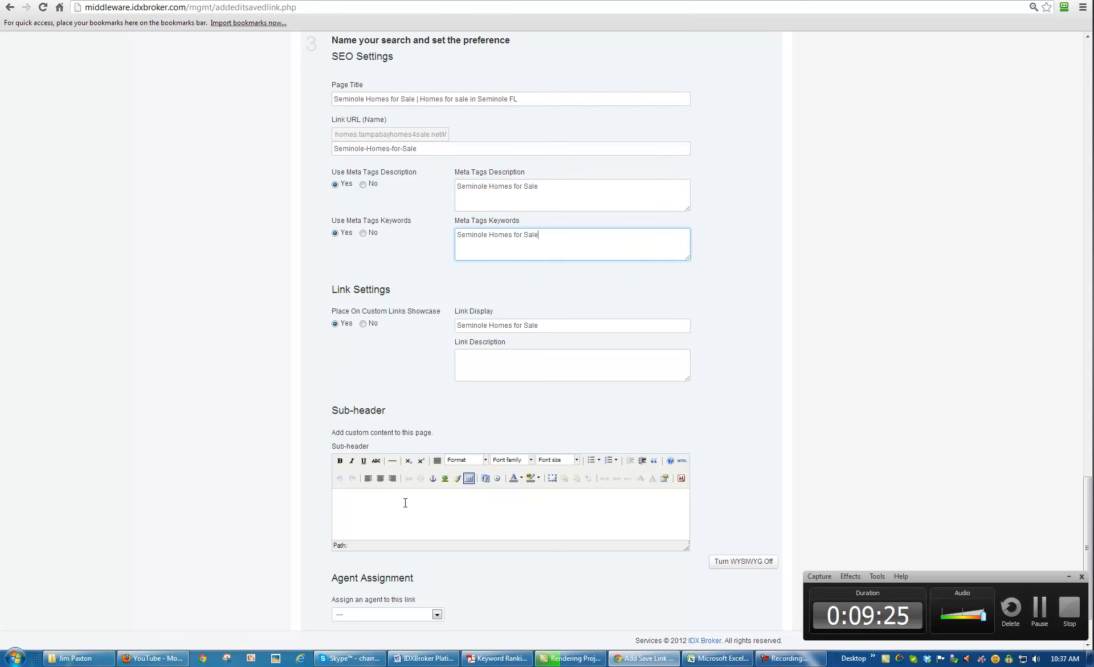
click(403, 501)
key(ctrl+v)
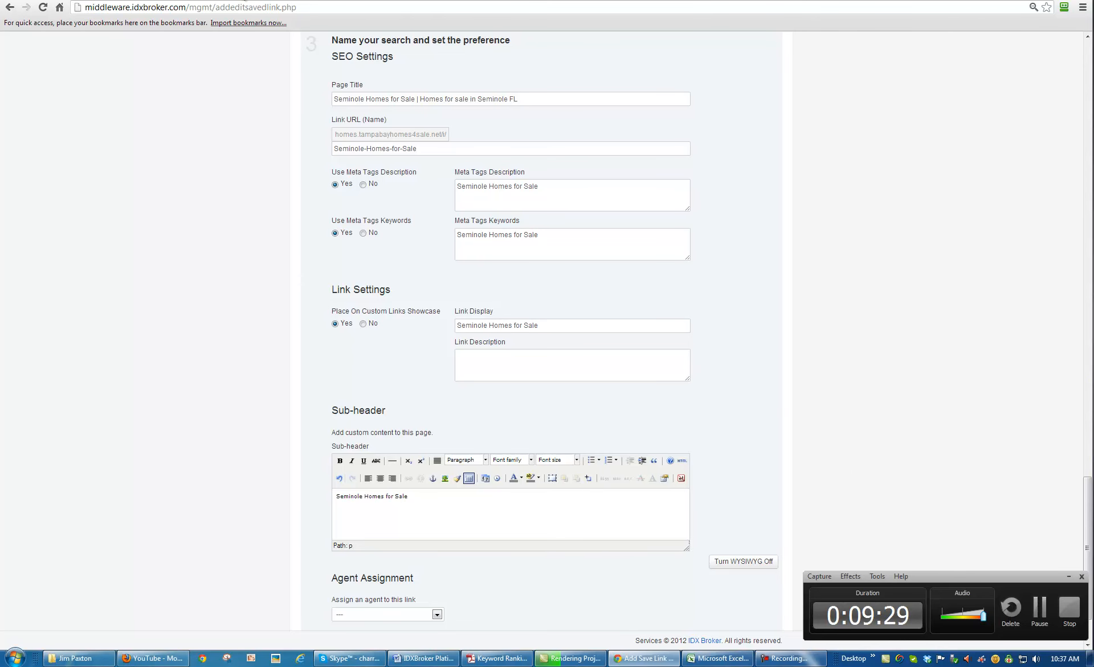
Switch to the Apollo Beach page and examine its headings, one-click search links, text content, search form and map as a model
click(180, 1)
scroll(591, 215, up, 4)
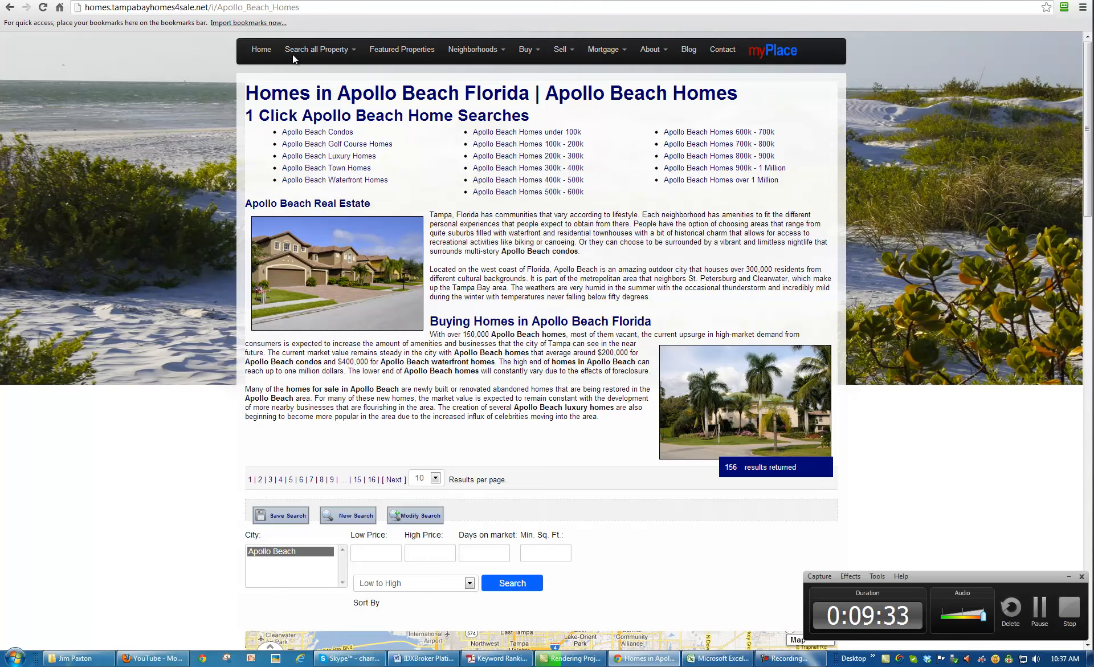
click(55, 1)
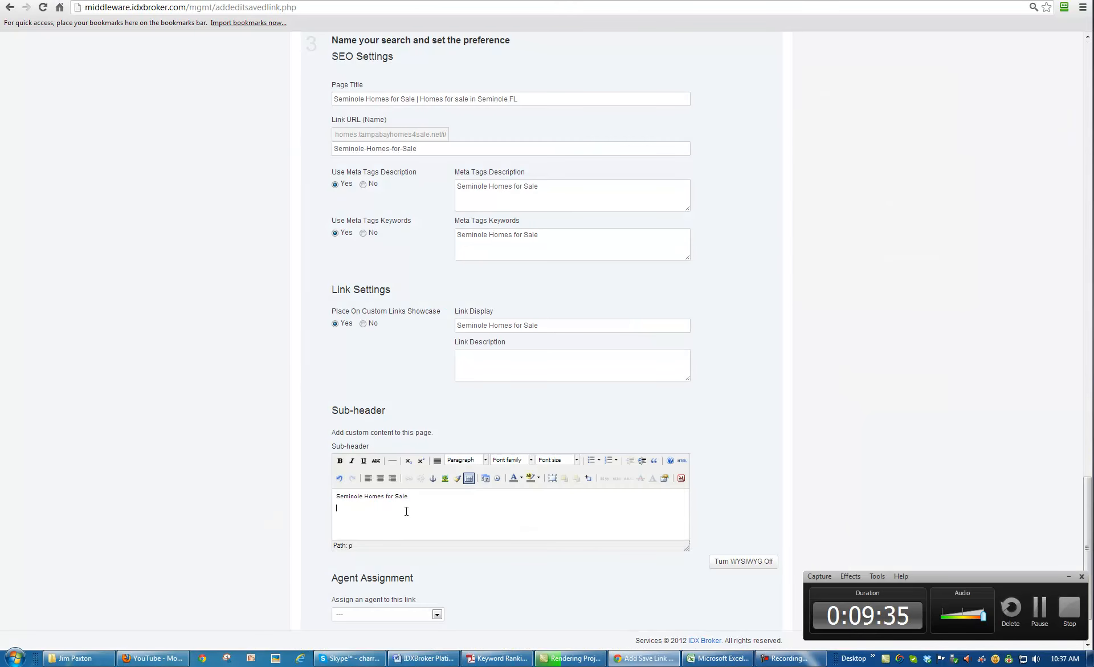
click(160, 1)
scroll(587, 280, down, 5)
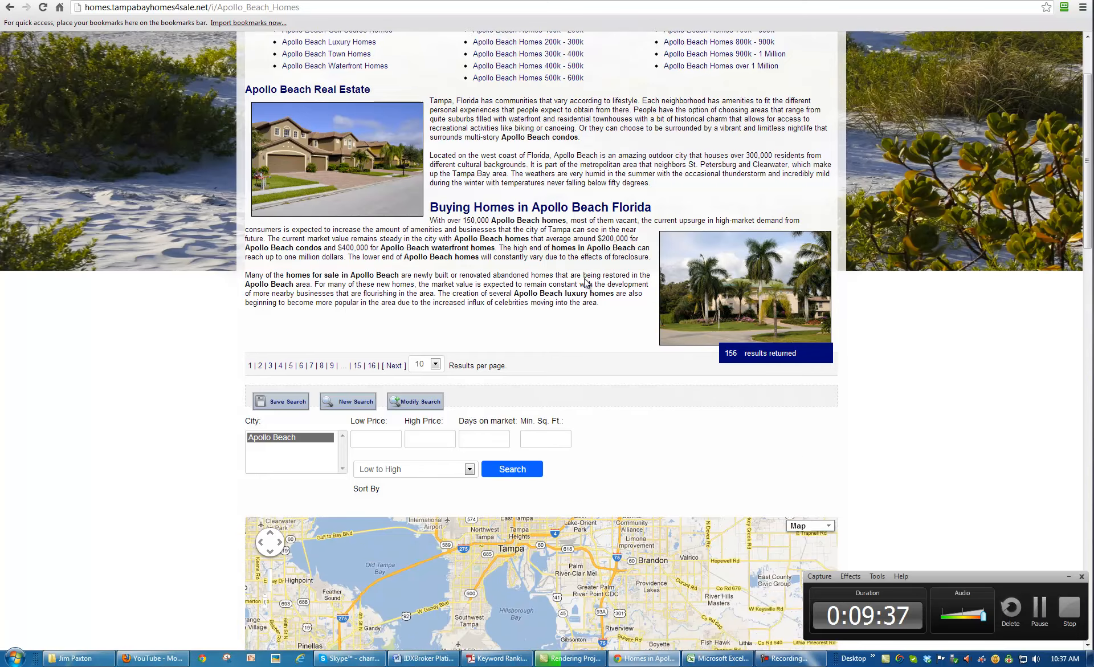
scroll(809, 262, down, 2)
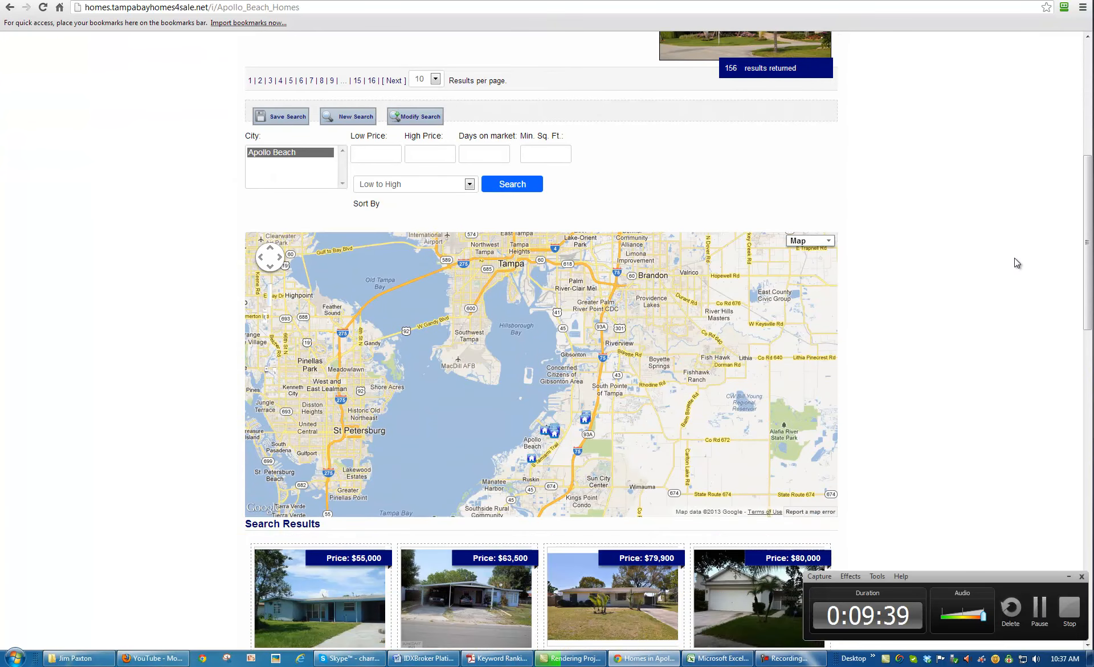
scroll(1087, 234, down, 1)
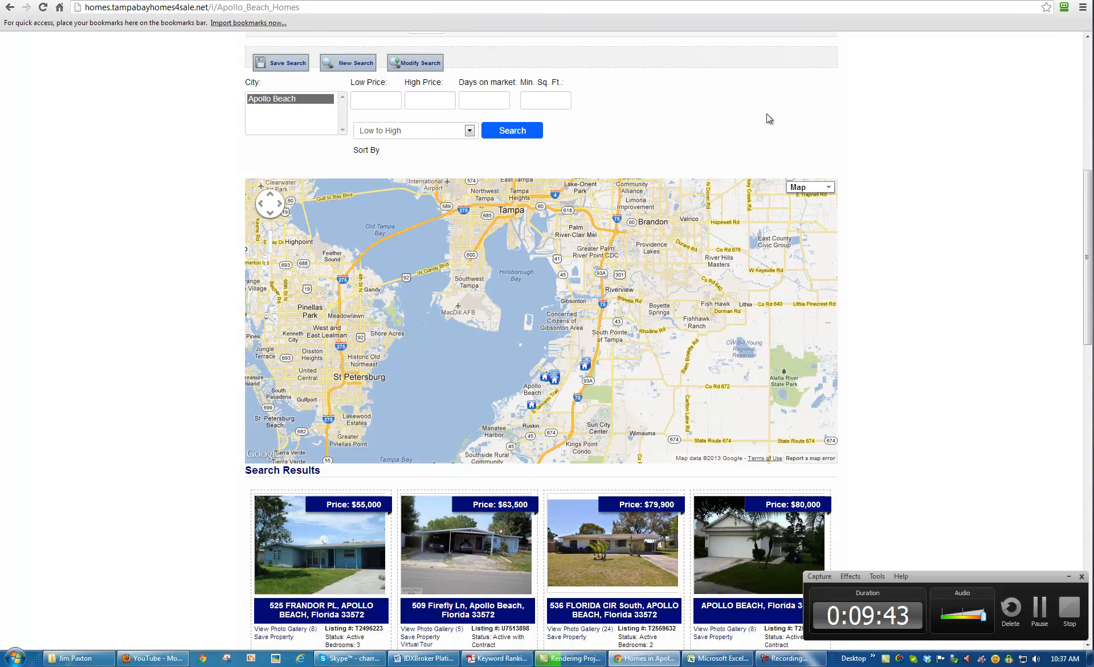
scroll(767, 114, up, 8)
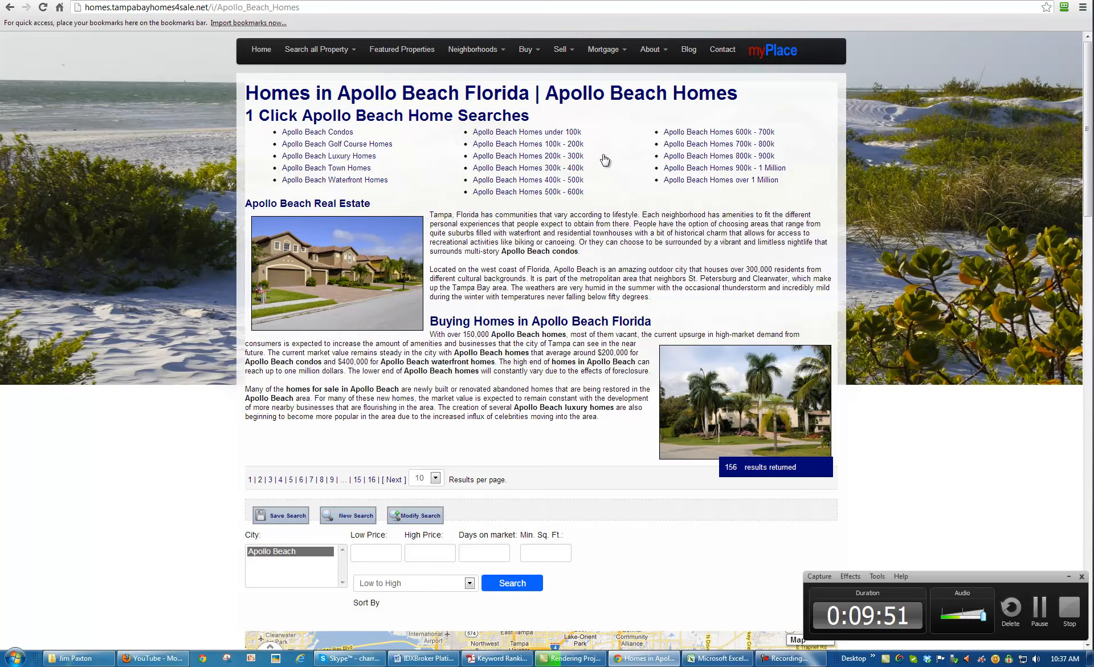
Return to the saved link form and compare the keyword phrase in the sub-header, page title and link URL
click(61, 1)
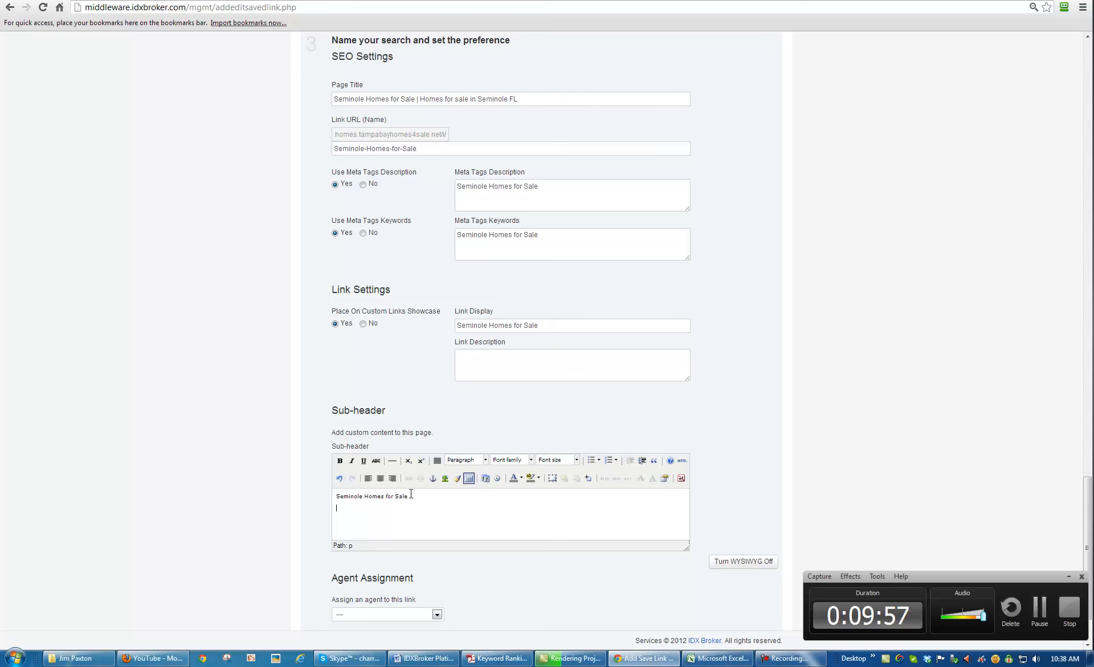
drag(409, 496, 333, 495)
click(350, 99)
click(337, 99)
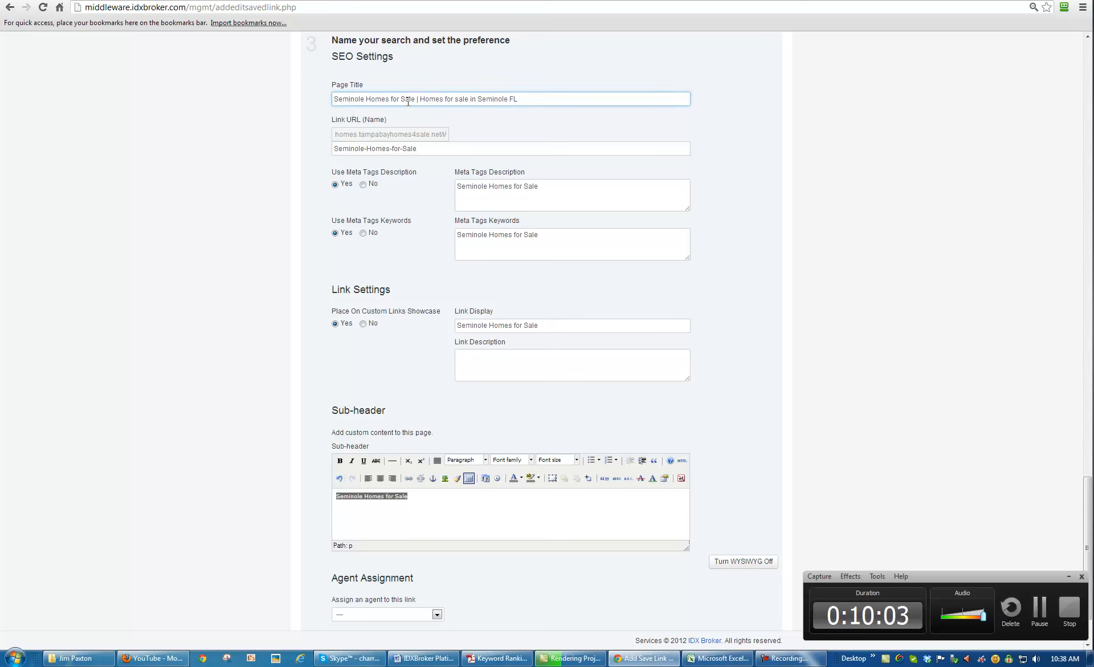
drag(335, 148, 422, 150)
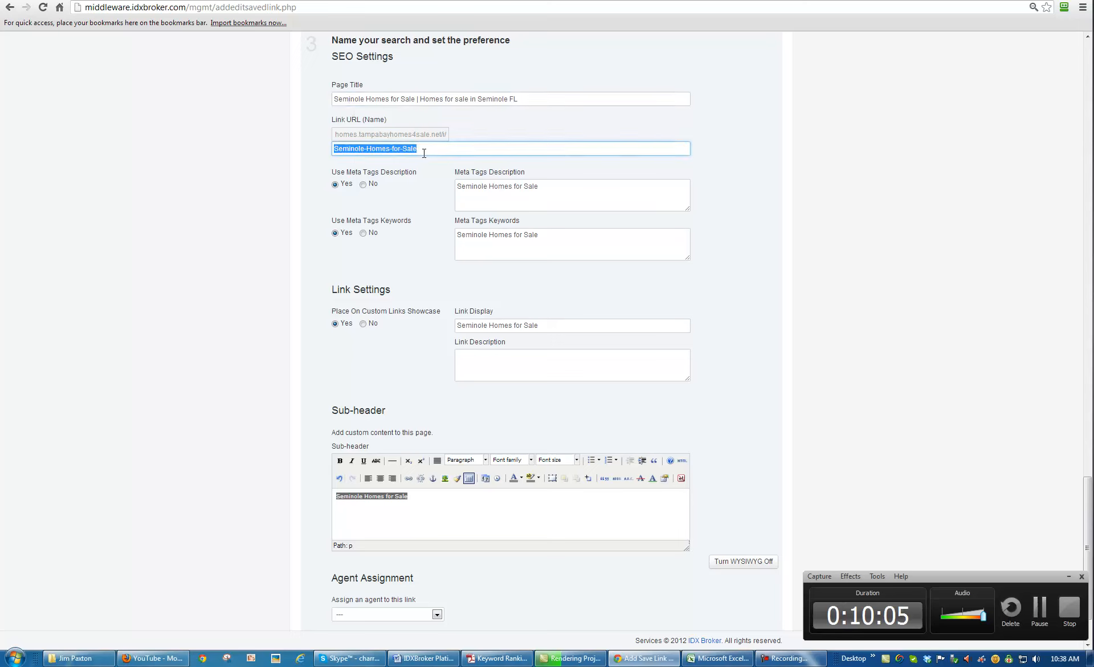
Check the keyword phrase in the meta tags description, the meta tags keywords and the sub-header
drag(457, 187, 534, 184)
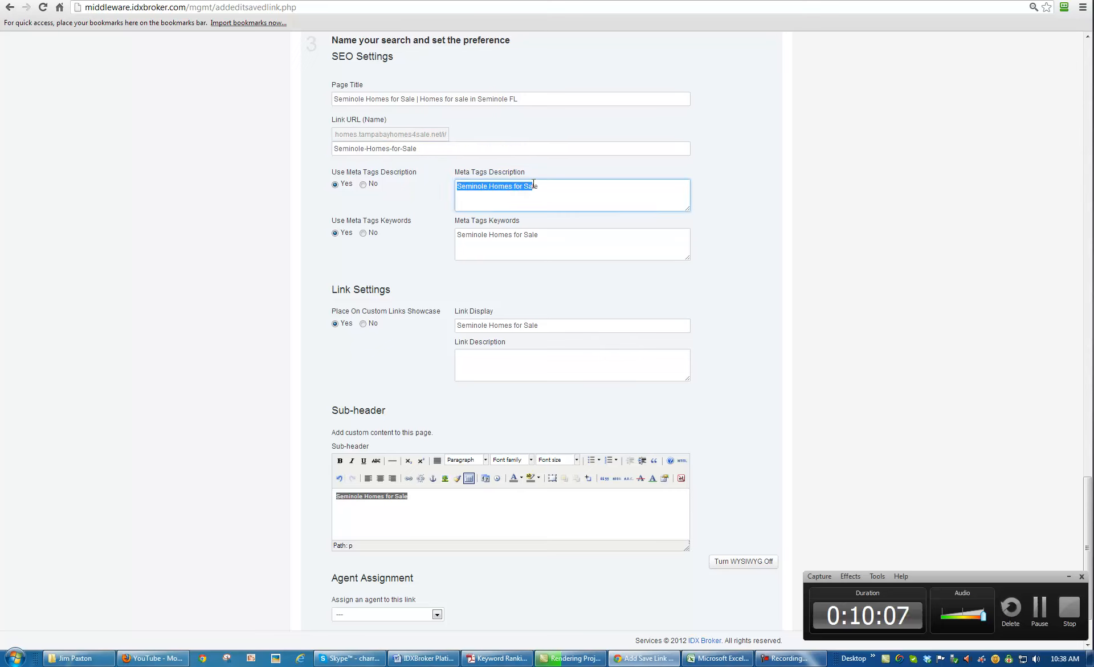
drag(538, 233, 400, 291)
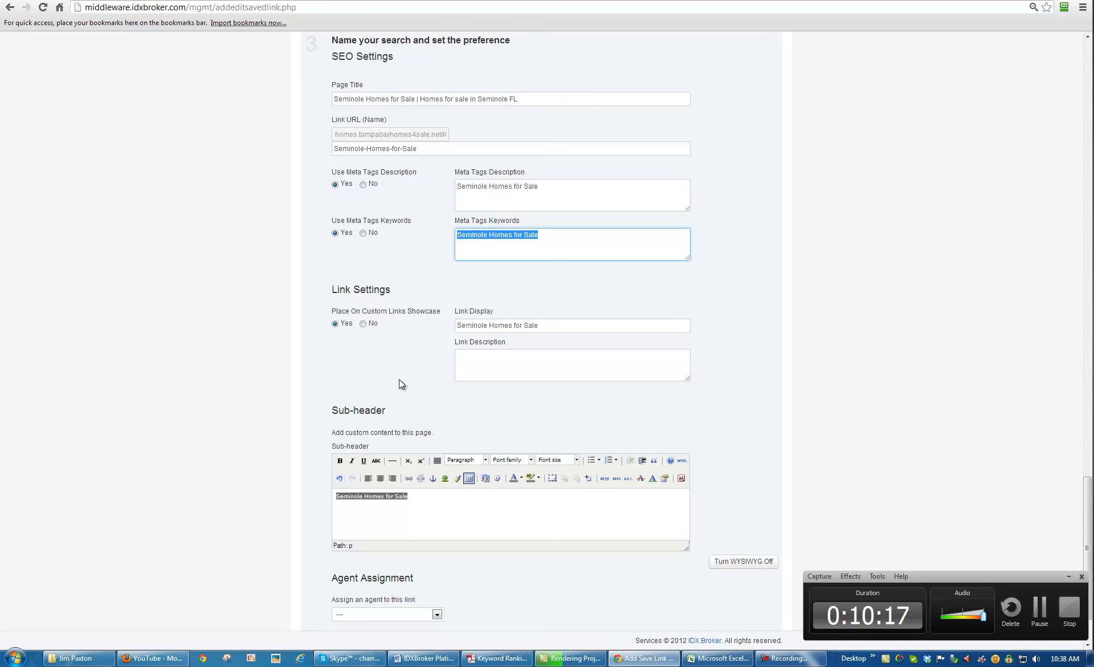
click(334, 499)
click(360, 497)
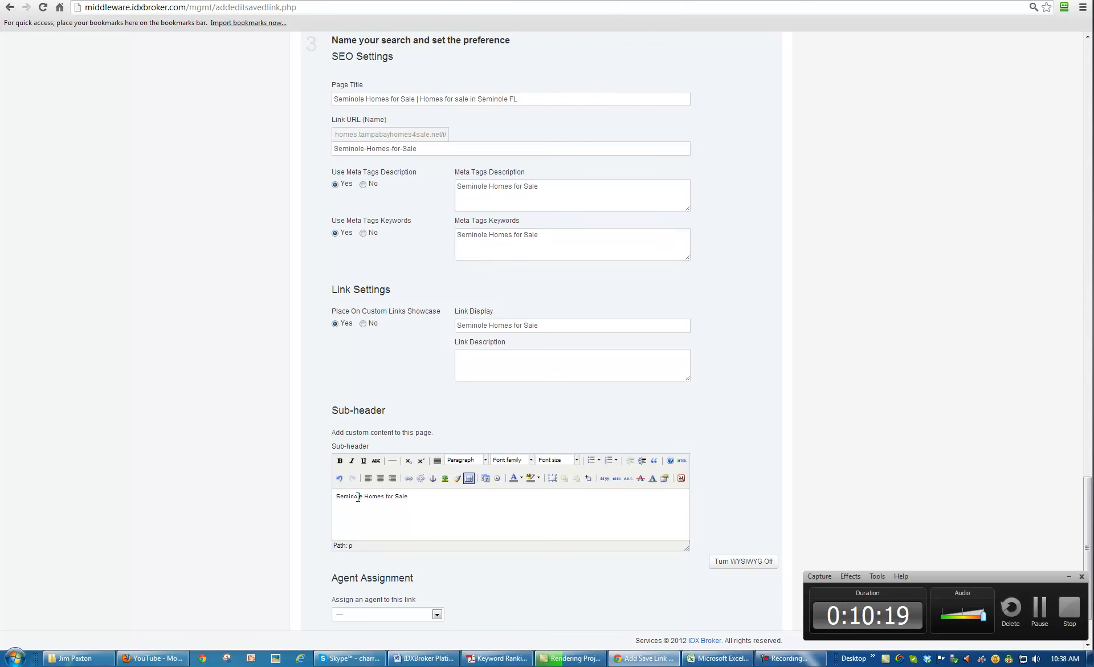
Extend the meta tags description with the text after the first sentence of the existing Homes-for-Sale-in-Seminole-FL saved link's description
click(558, 183)
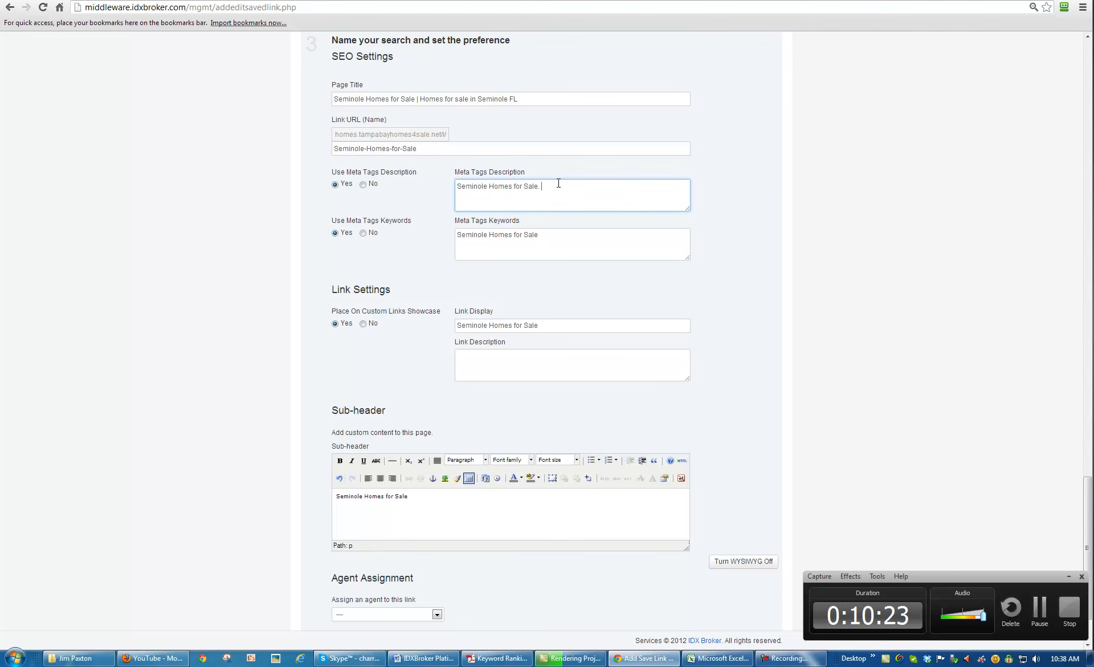
click(438, 0)
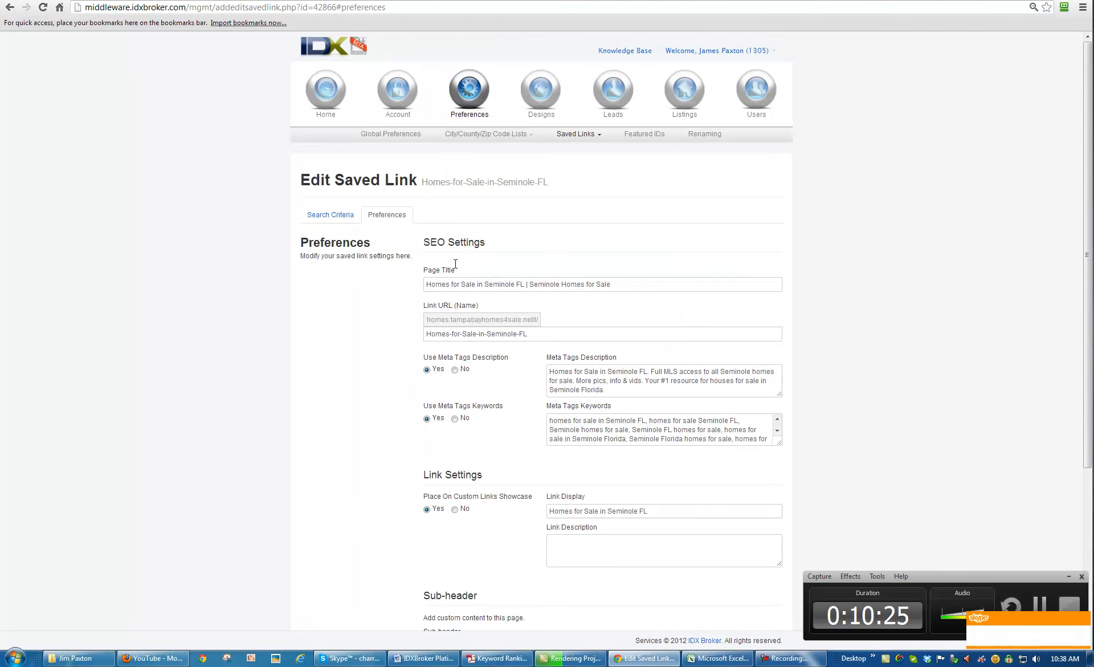
drag(624, 394, 651, 371)
key(ctrl+c)
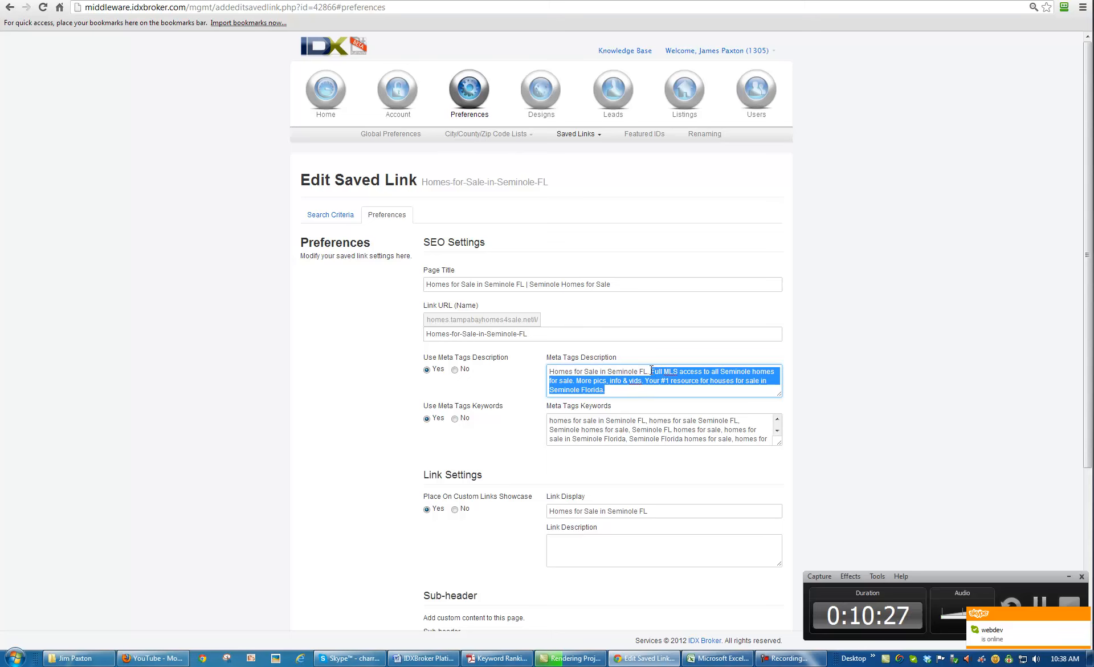
click(228, 1)
click(551, 193)
key(ctrl+v)
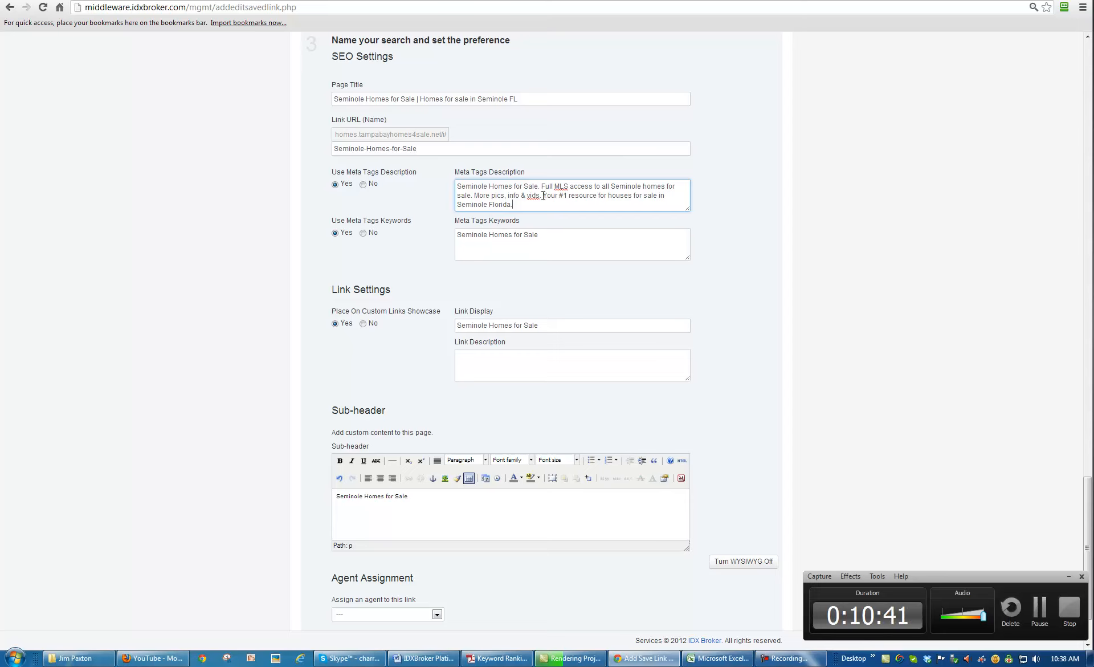
Reword "all Seminole homes for sale" in the meta tags description to "all homes for sale in Seminole FL"
click(611, 186)
text(homes for sale)
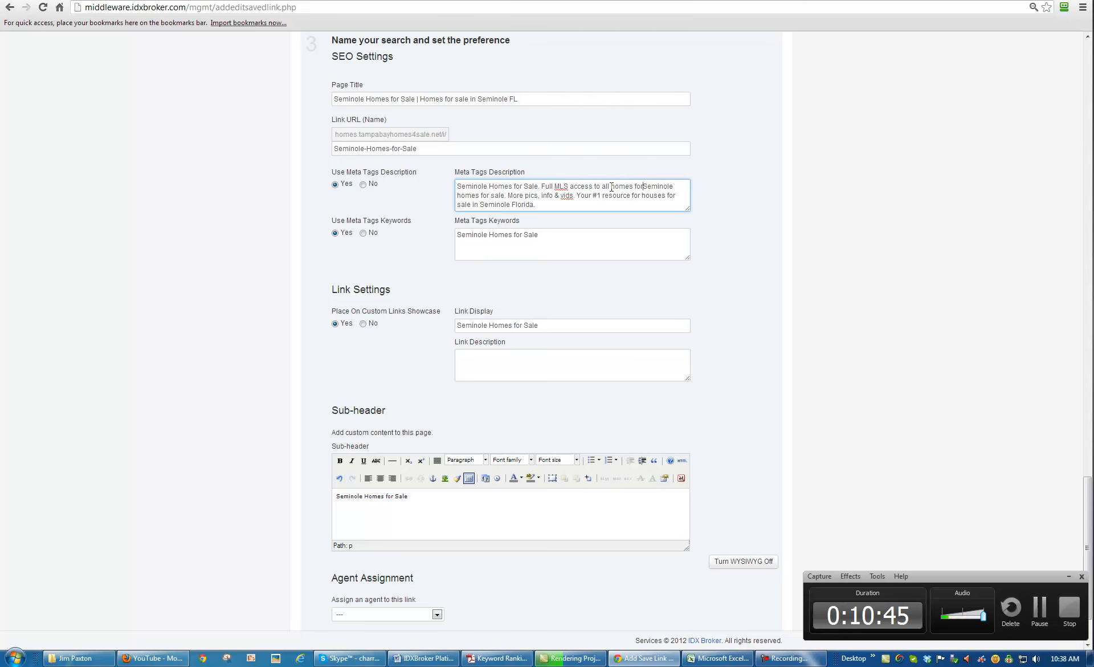
text( in Seminole)
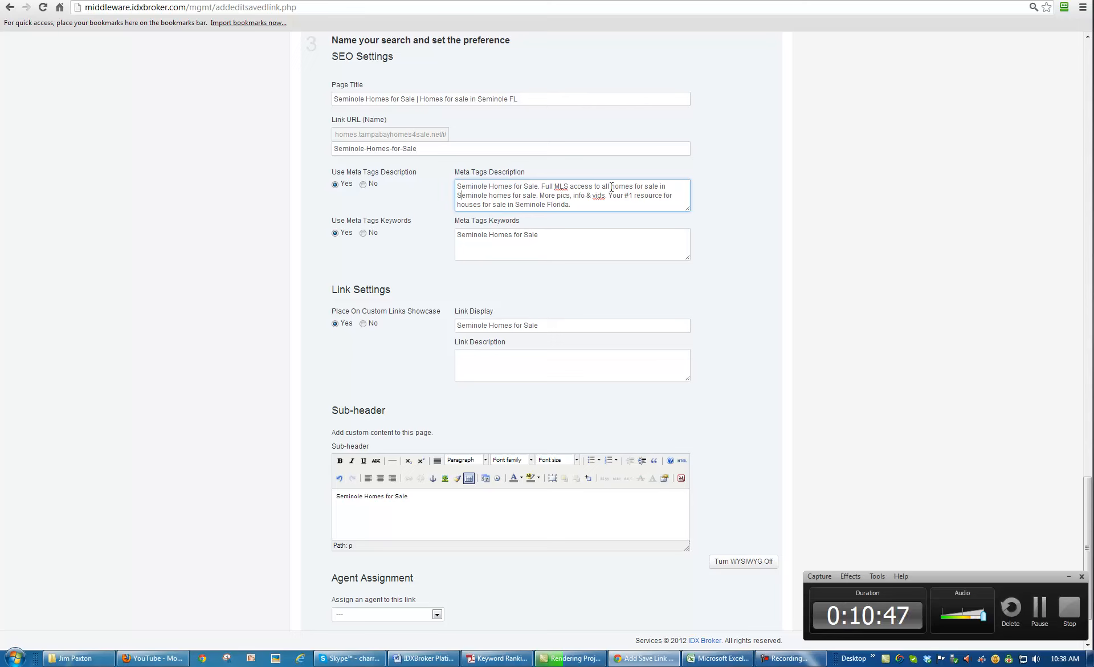
text( FL)
key(Delete)
key(Delete)
key(Delete)
key(Delete)
key(Delete)
key(Delete)
key(Delete)
key(Delete)
key(Delete)
key(Delete)
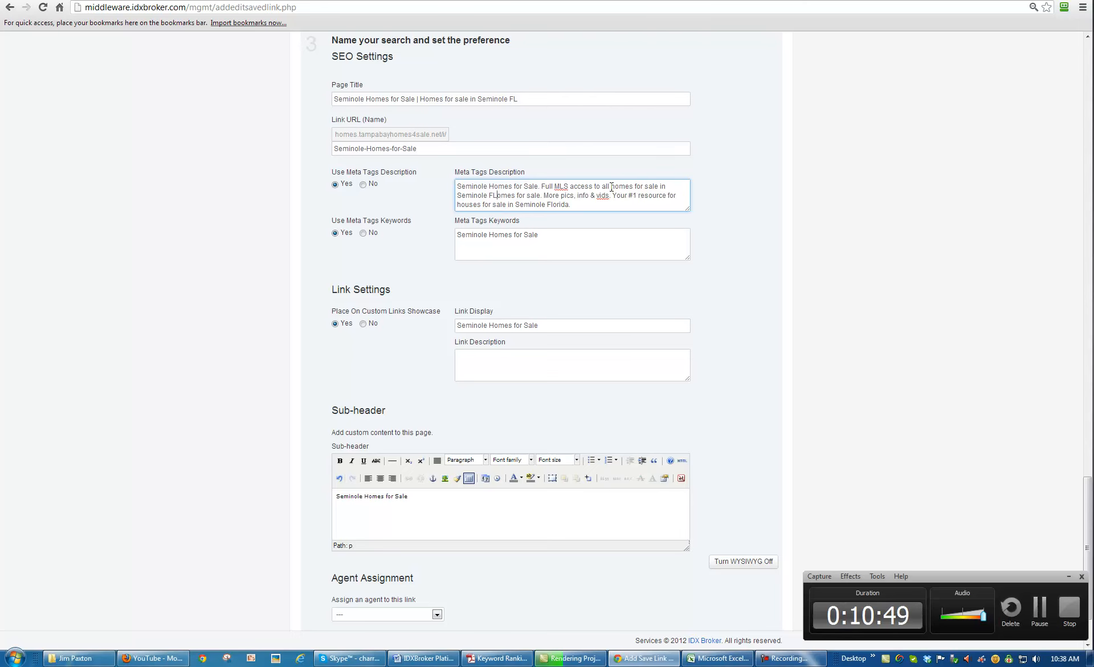
key(Delete)
key(Delete)
key(Delete)
key(Delete)
key(Delete)
key(Delete)
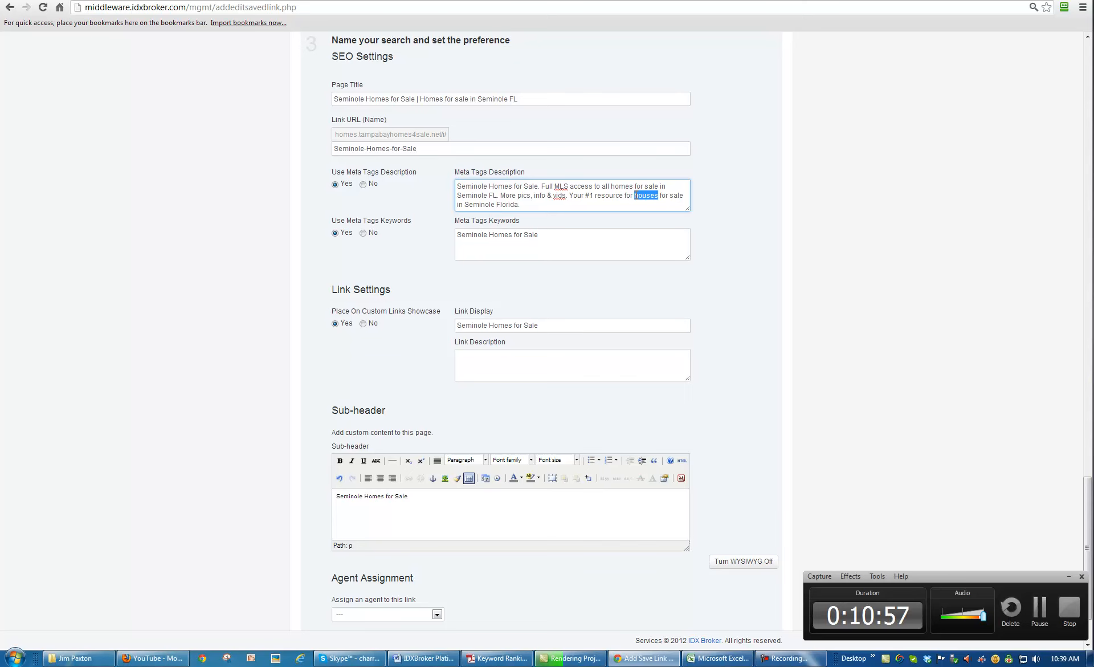
Consult the Seminole keyword spreadsheet and reword the end of the meta tags description to "homes for sale Seminole Florida"
click(694, 659)
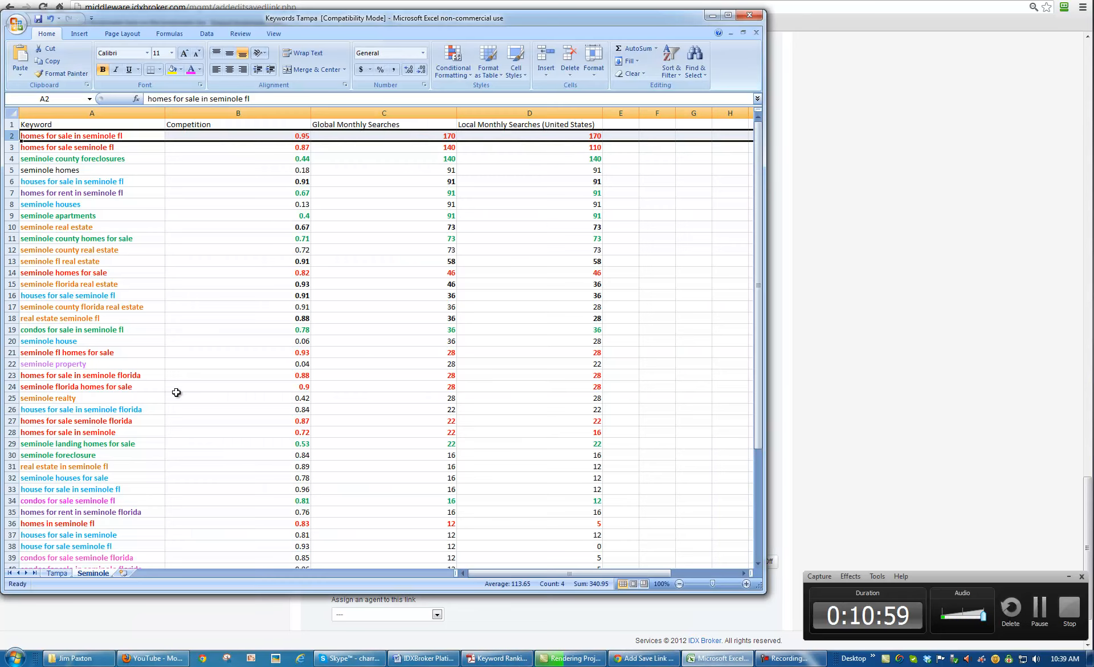
click(71, 148)
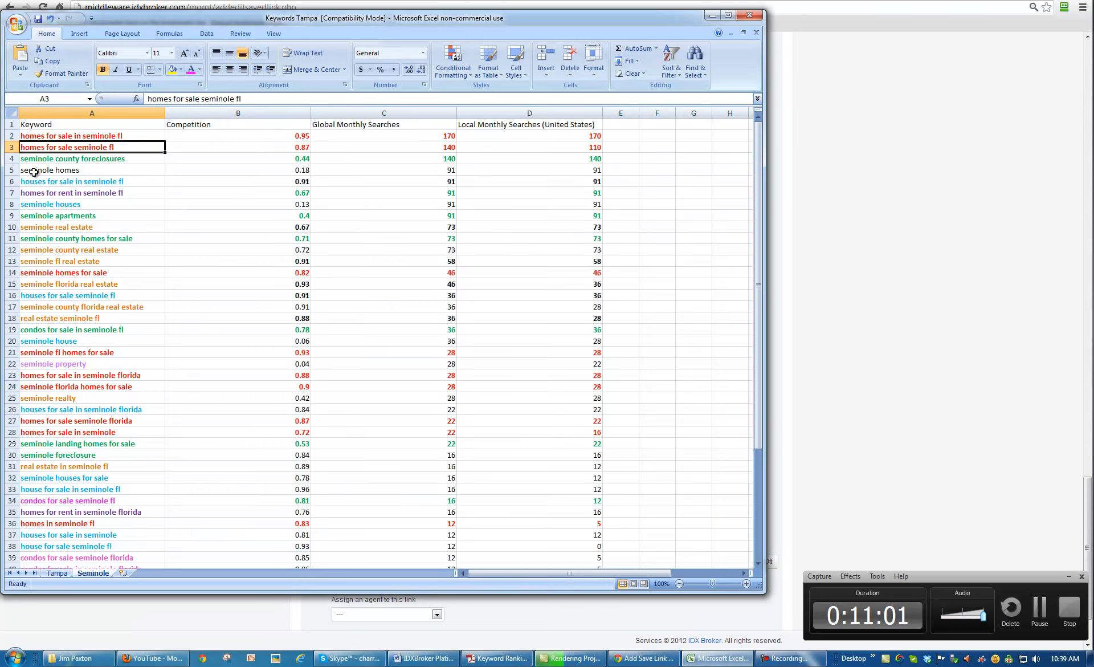
key(ctrl+c)
key(alt+Tab)
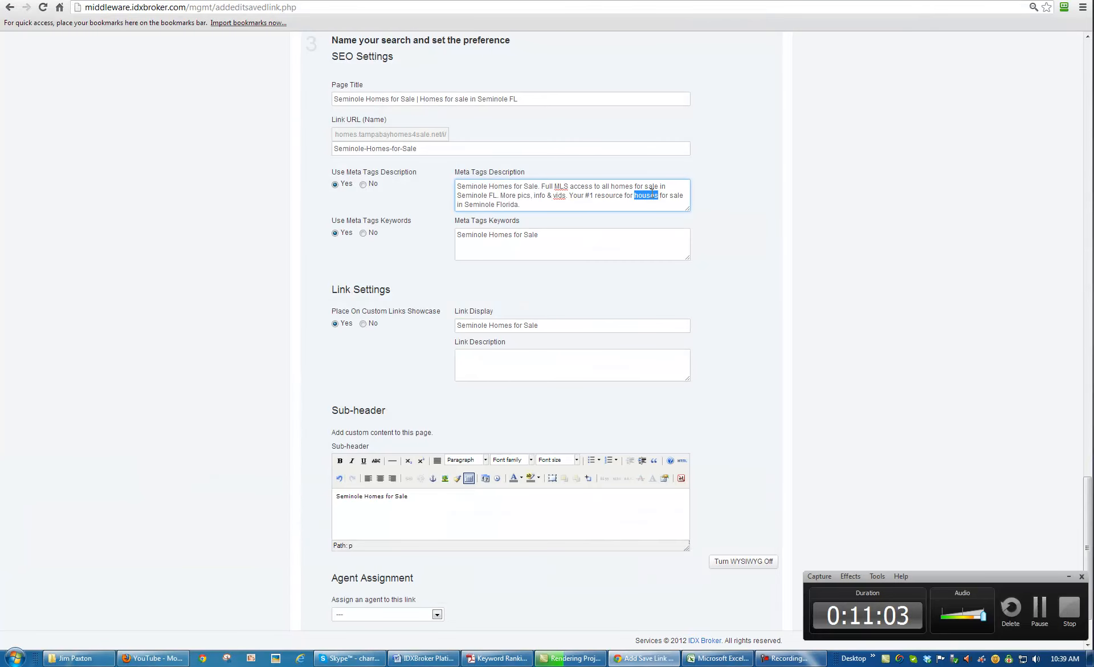
text(homes)
key(Right)
key(Right)
key(Delete)
key(Delete)
key(Delete)
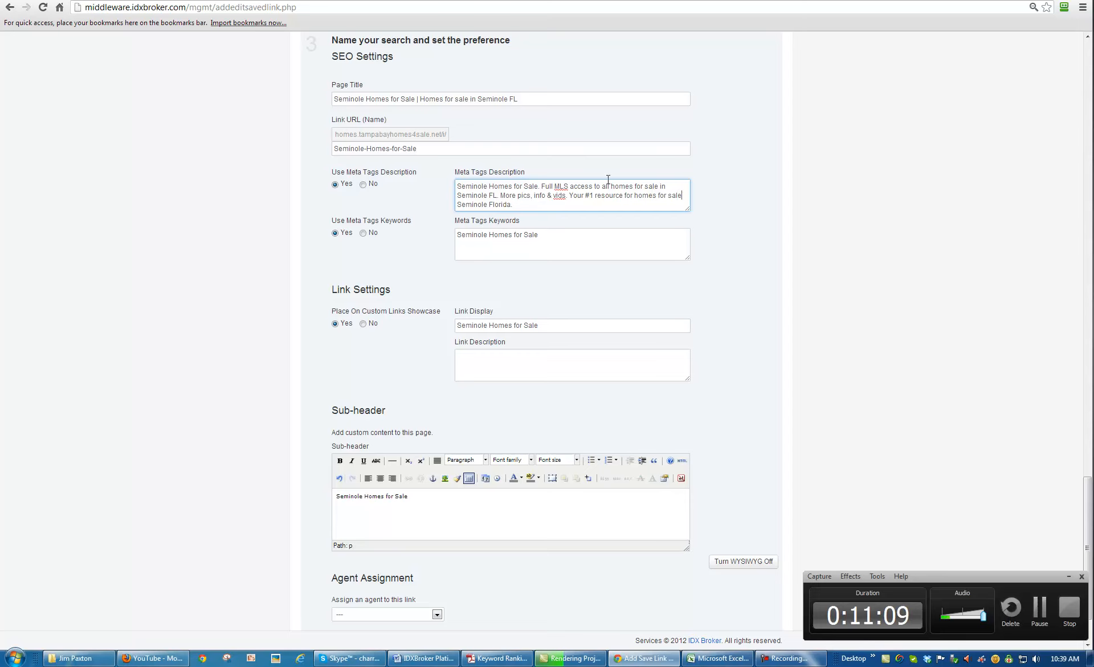
Compare the keyword phrases in the meta tags description with the homes-for-sale keywords in the Seminole spreadsheet
click(519, 186)
drag(538, 187, 456, 187)
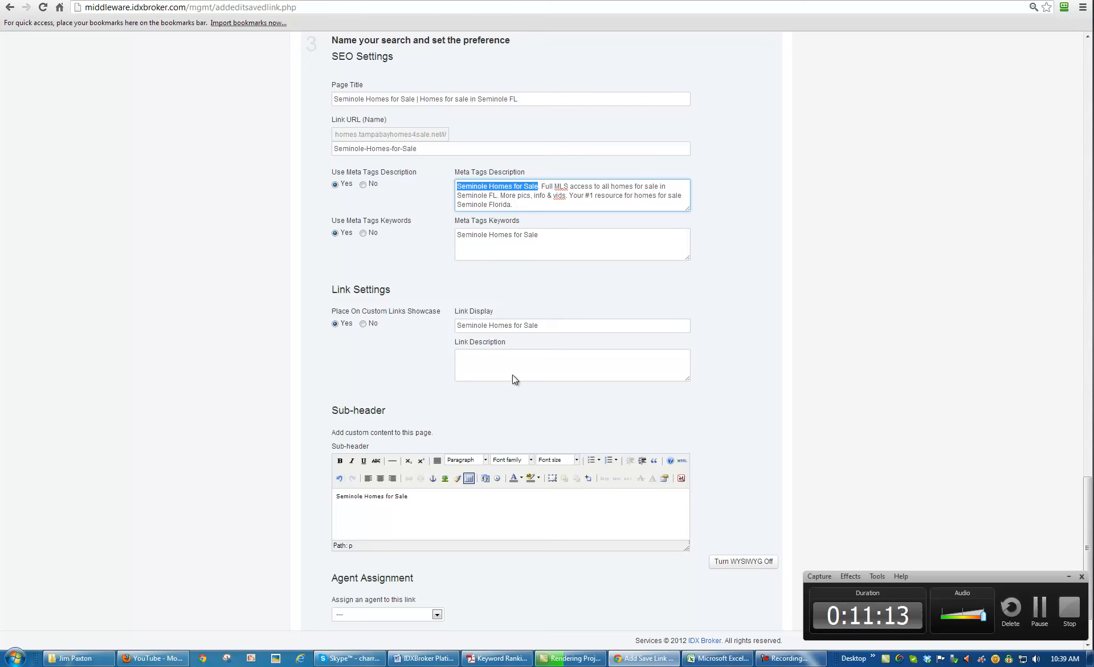
click(549, 189)
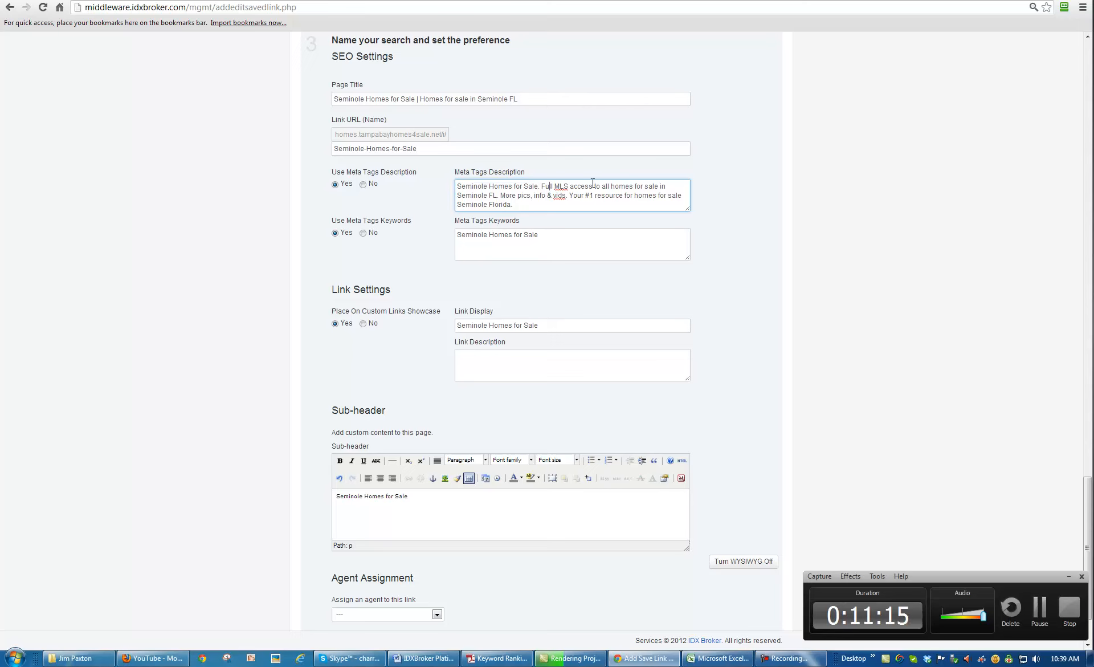
drag(612, 189, 500, 196)
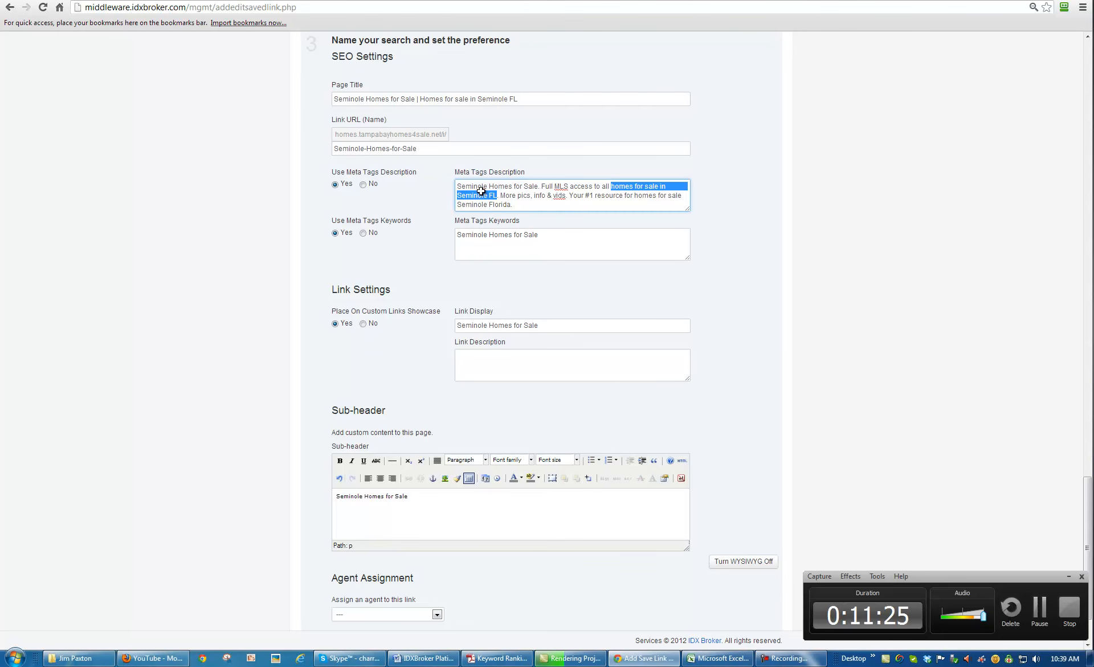
key(alt+Tab)
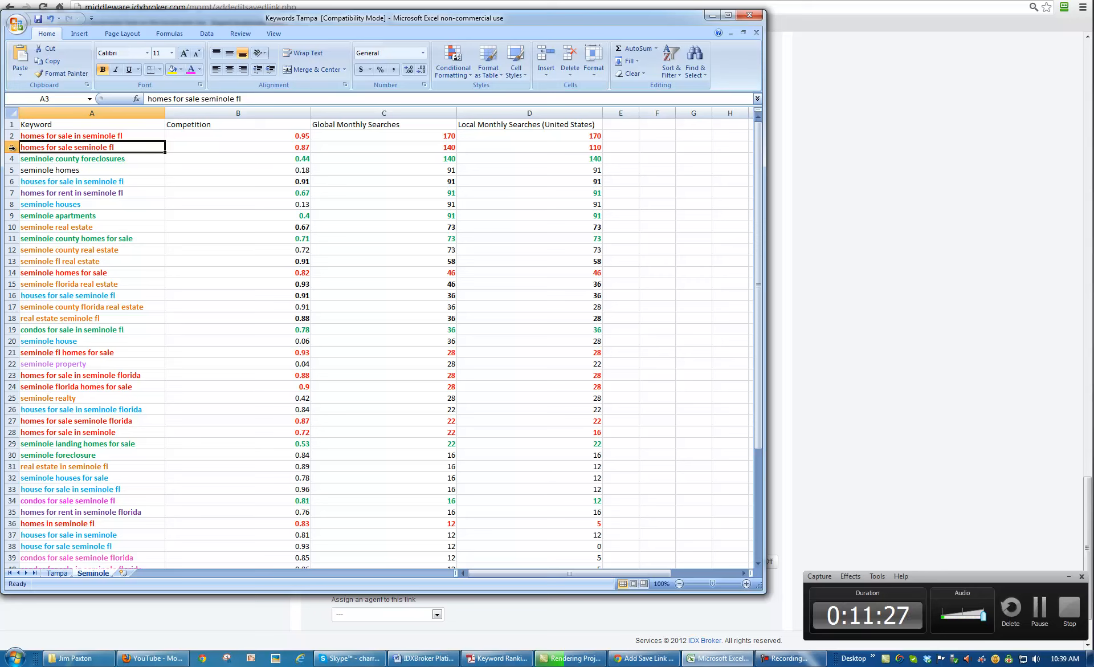
click(11, 147)
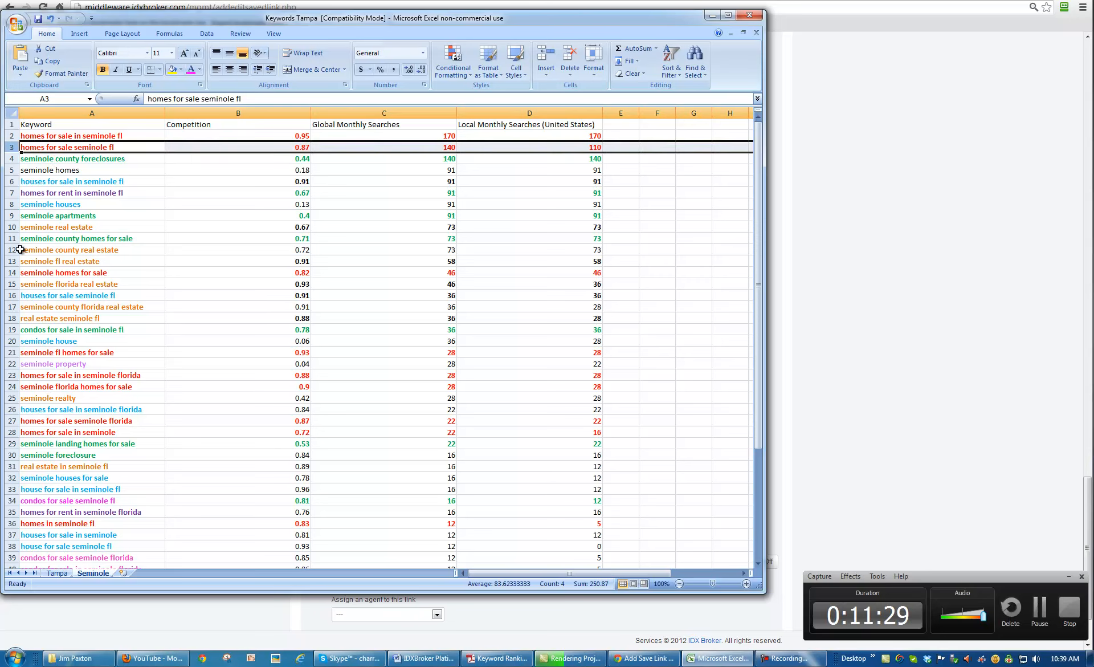
click(11, 273)
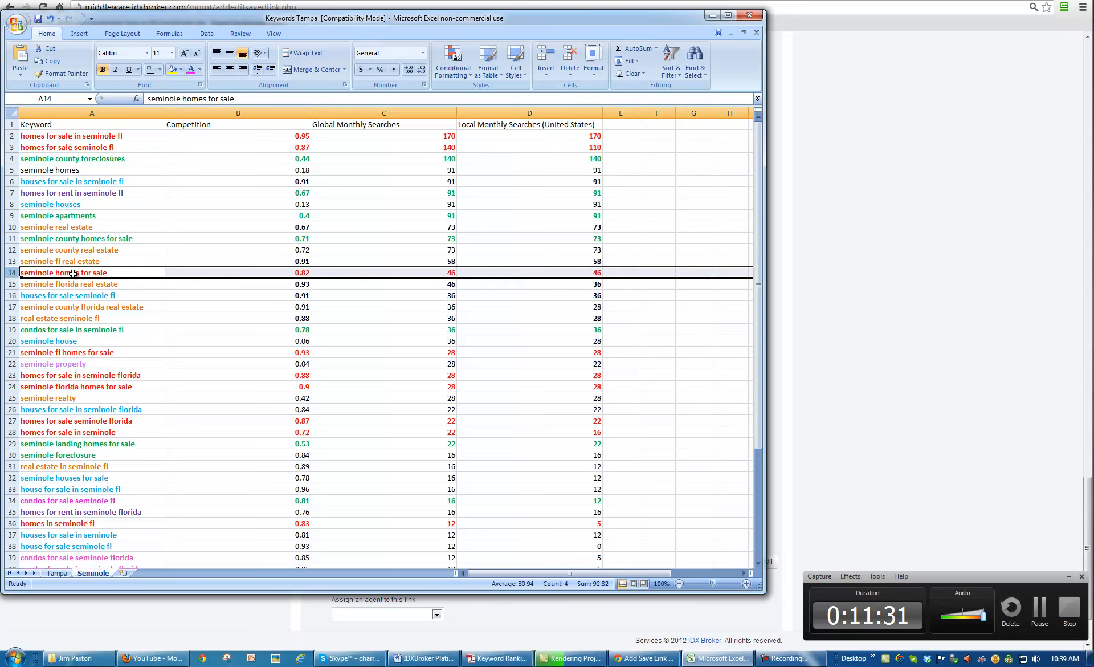
click(84, 135)
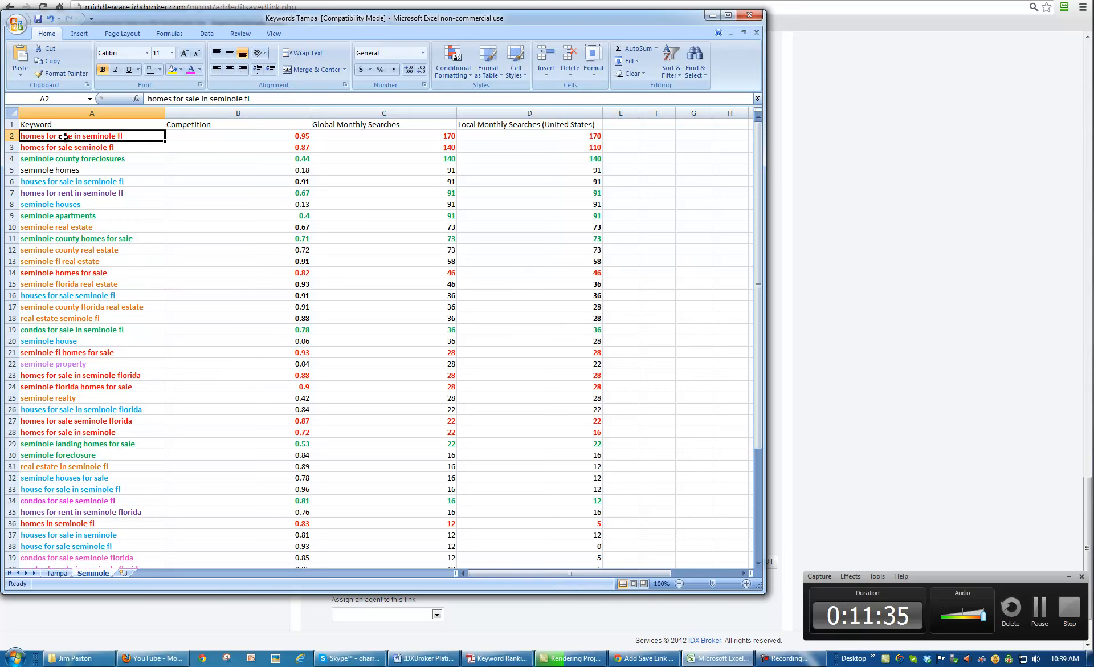
key(alt+Tab)
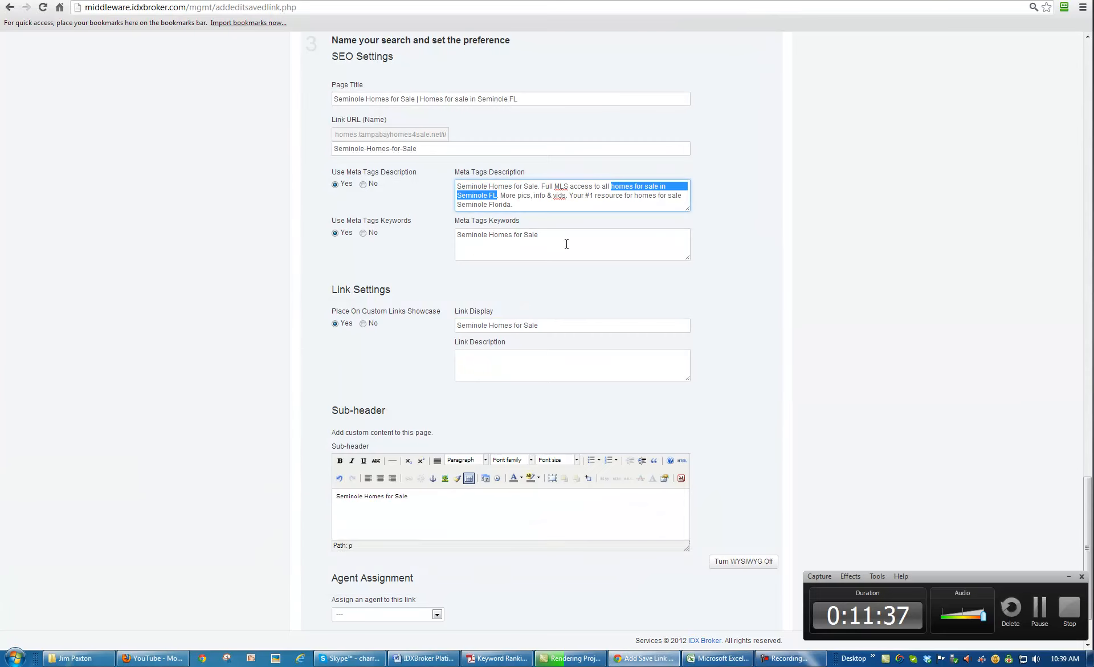
click(530, 205)
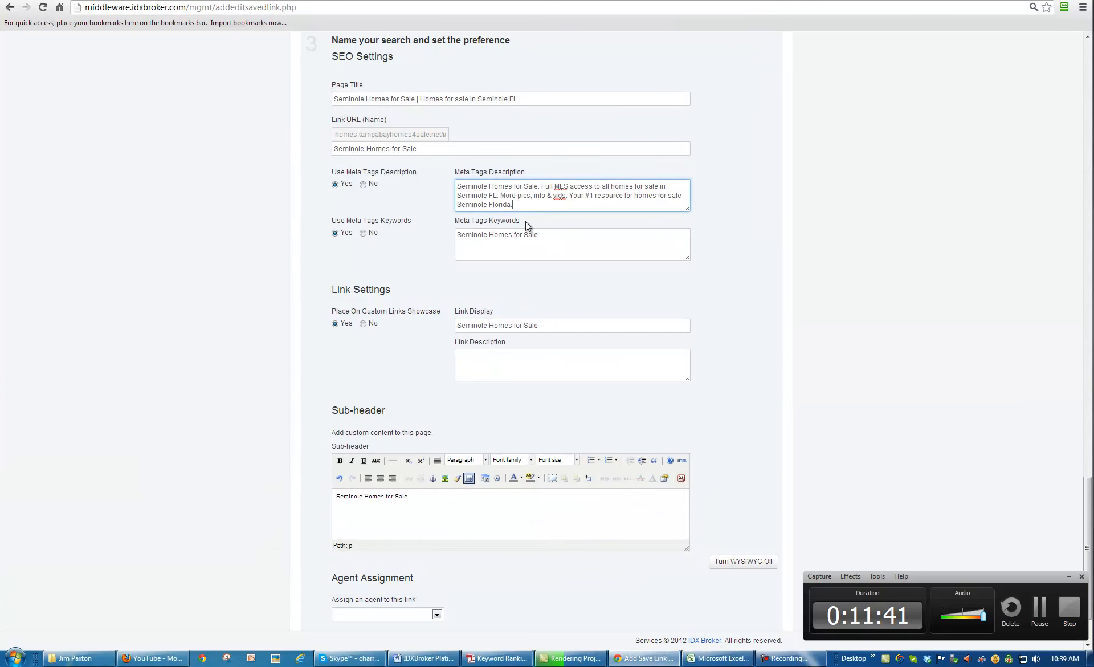
Add "Homes for sale in Seminole FL" from the page title to the meta tags keywords, separated by a comma
click(480, 234)
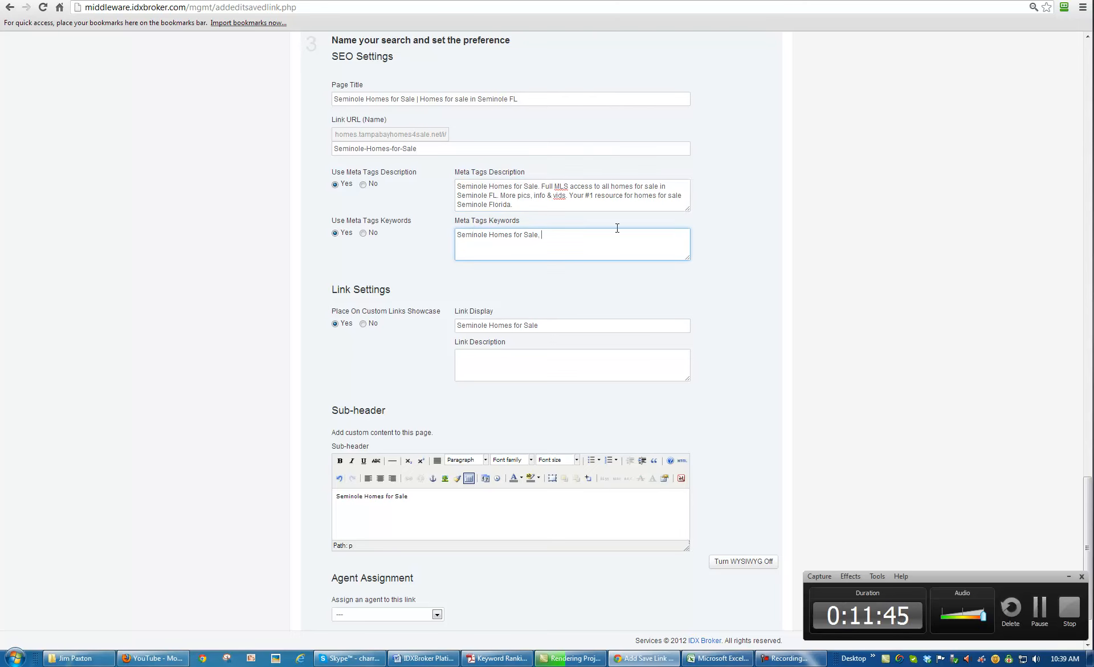
drag(518, 99, 421, 99)
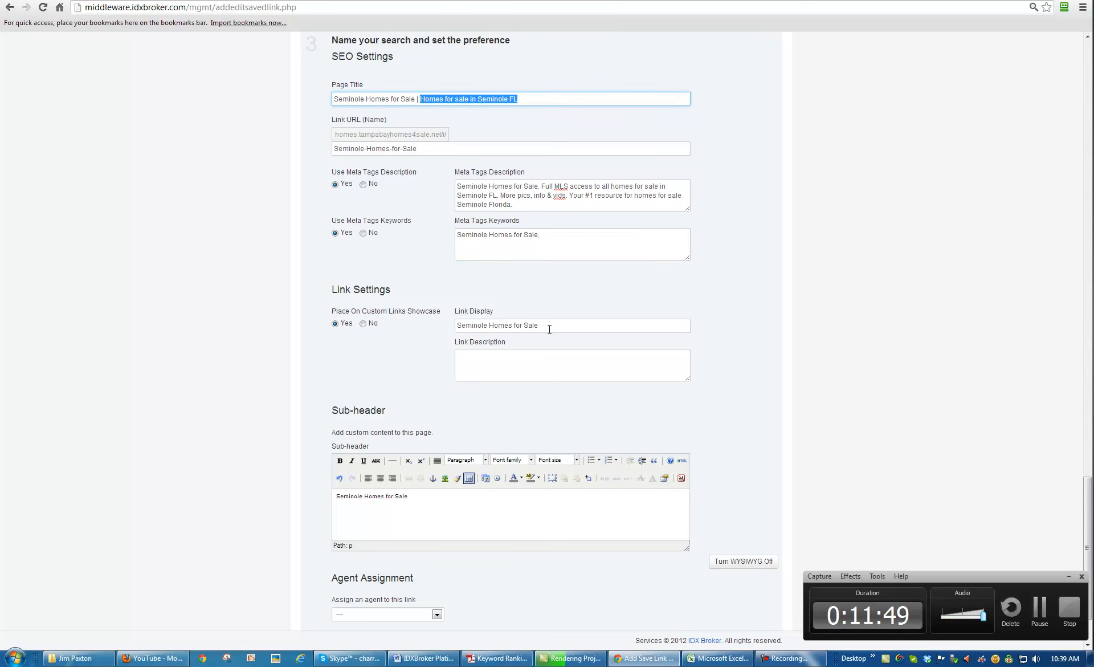
click(551, 250)
key(ctrl+v)
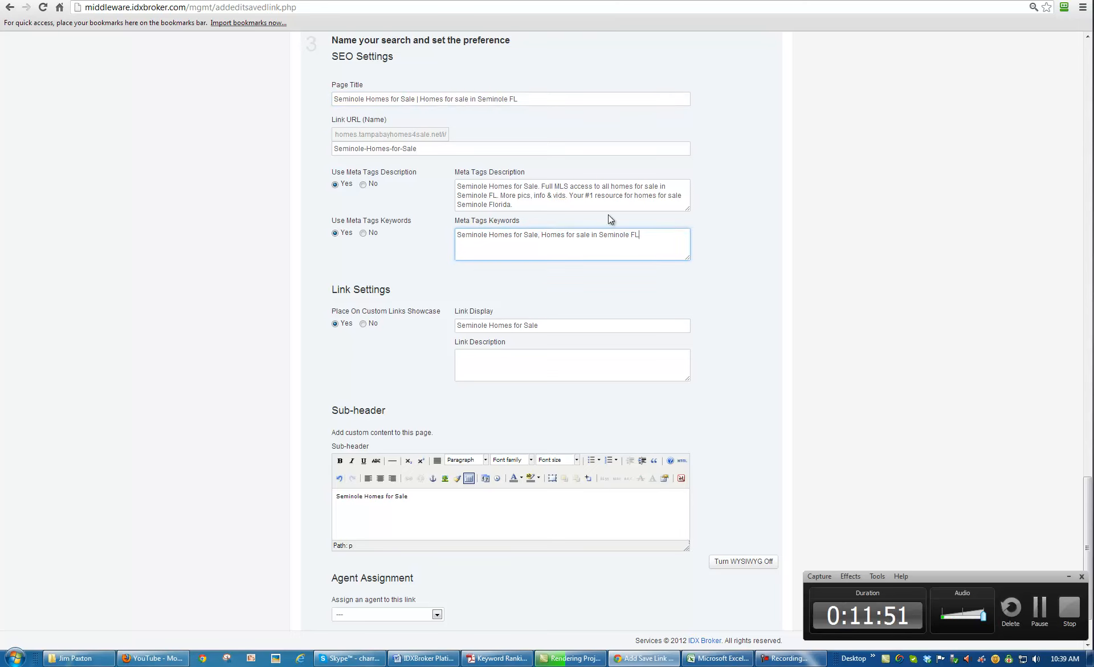
Copy "homes for sale Seminole Florida" from the meta tags description into the meta tags keywords, without the full stop
click(634, 196)
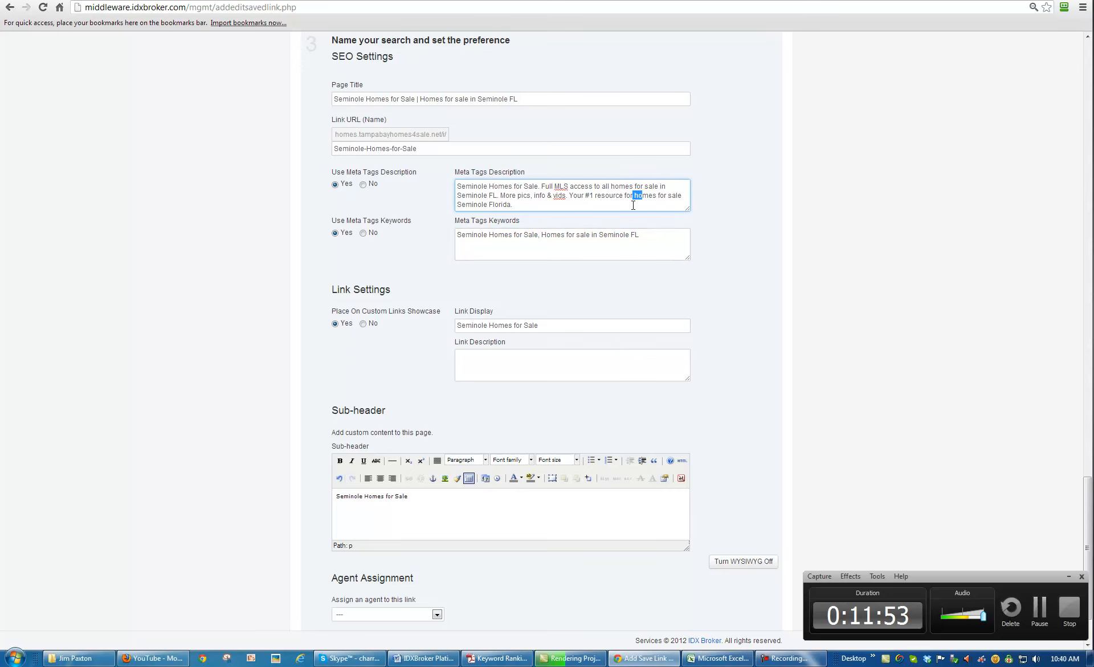
key(ctrl+shift+End)
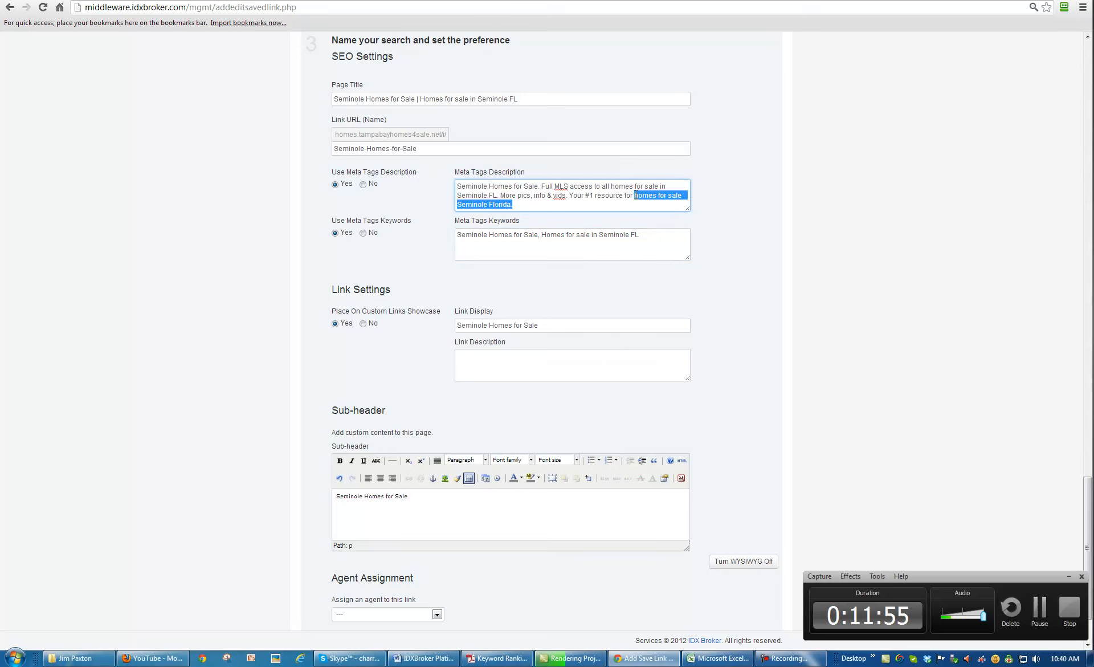
click(639, 235)
text(,)
key(ctrl+v)
key(BackSpace)
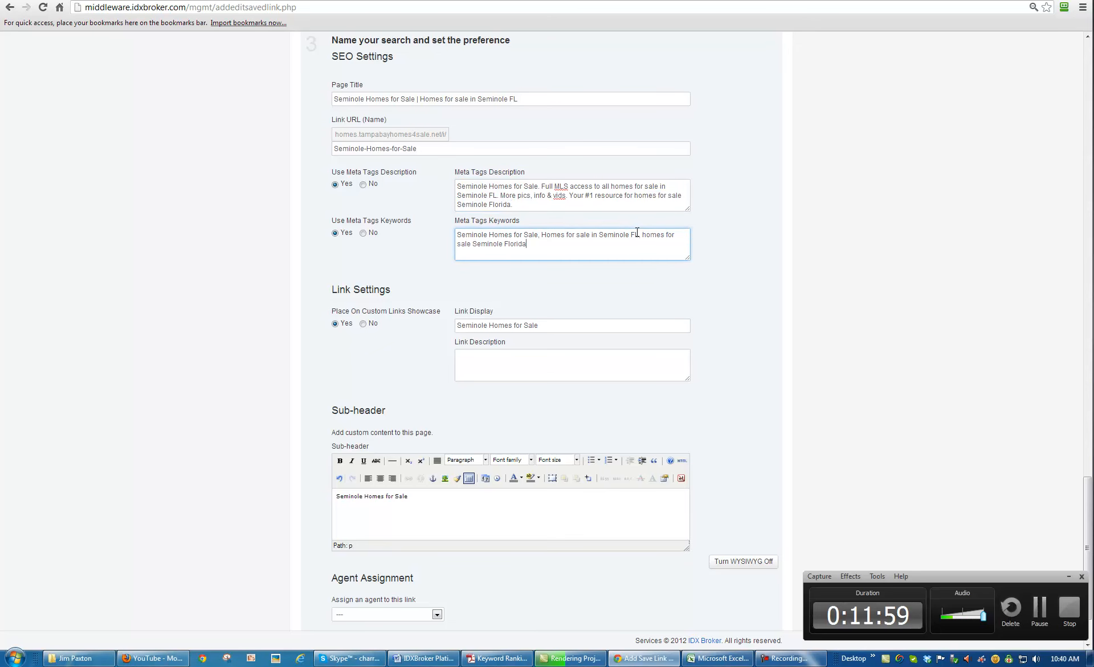
Look up the next homes-for-sale keyword in the spreadsheet and add "Seminole FL homes for Sale" to the meta tags keywords
key(alt+Tab)
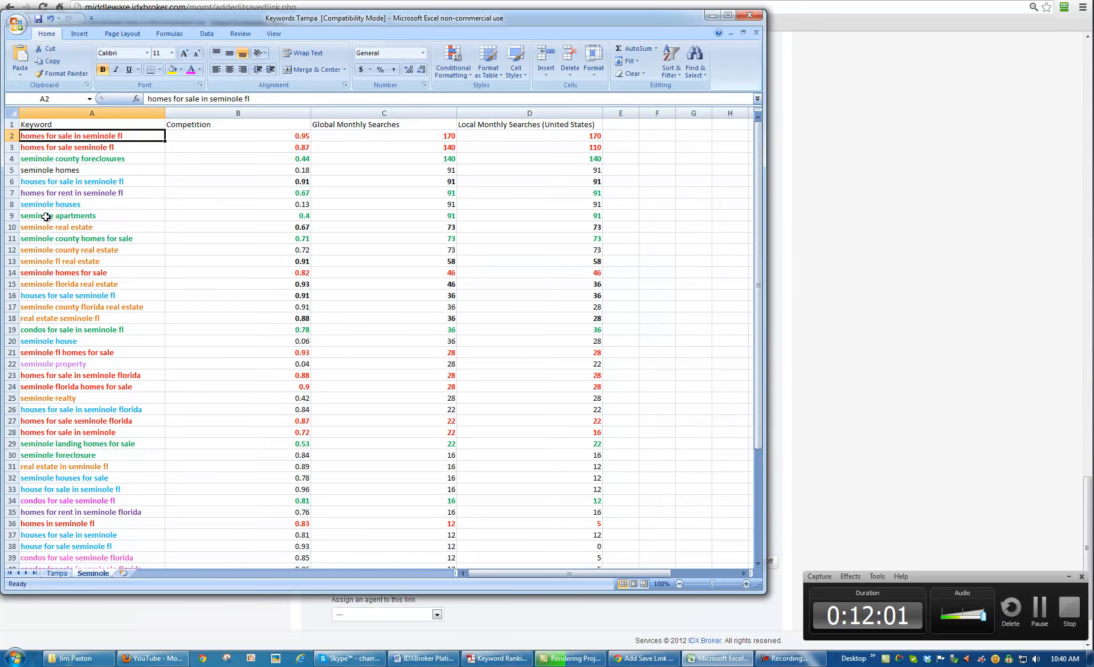
click(66, 273)
scroll(65, 273, down, 2)
click(61, 294)
click(62, 284)
key(alt+Tab)
click(551, 245)
text(Seminole FL homes for S)
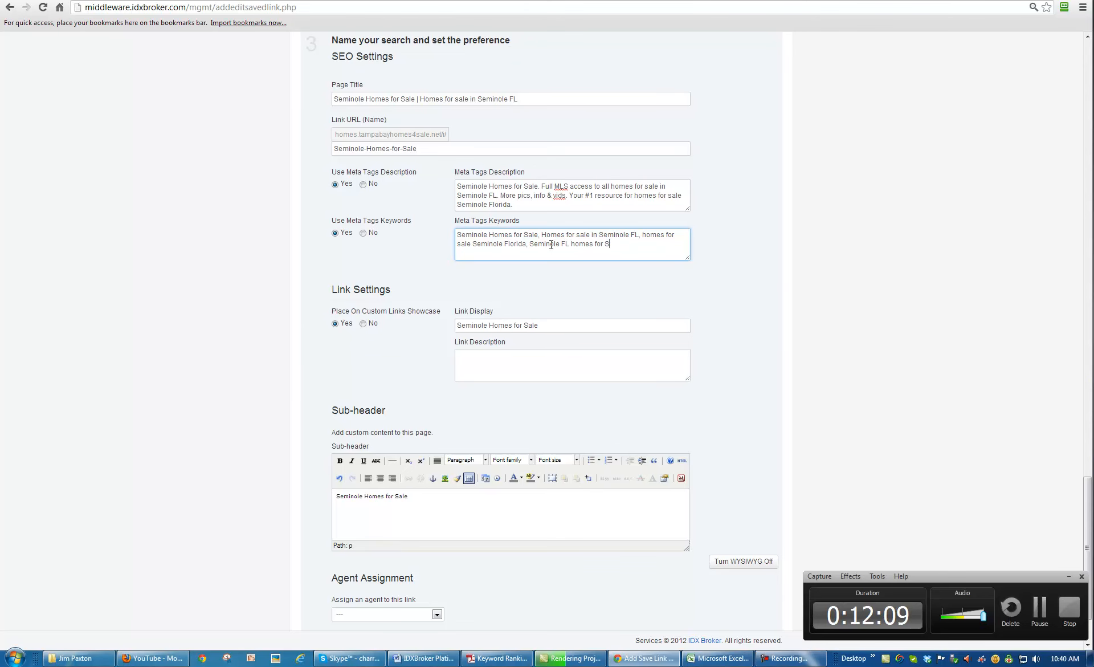
Add the spreadsheet keyword "Homes for sale in Seminole Florida" to the meta tags keywords, followed by a comma
key(alt+Tab)
click(117, 308)
key(alt+Tab)
text(ale, Homes for sale in Seminole Florida,)
click(135, 326)
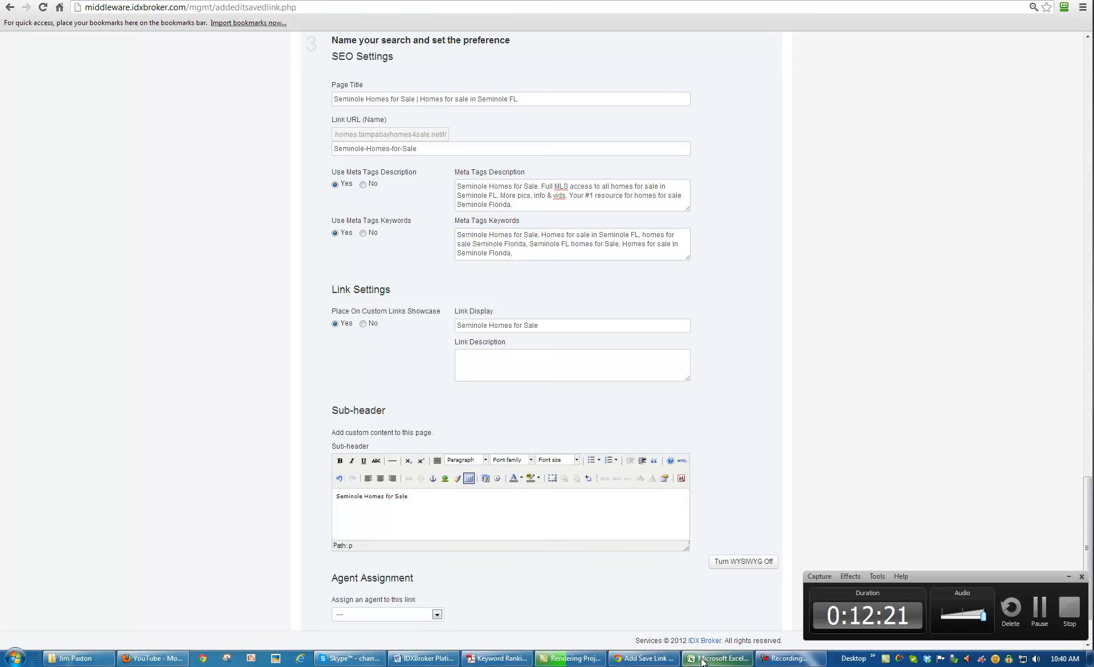
Check the next red keyword in the spreadsheet and add "Seminole Florida homes for sale" to the meta tags keywords
click(719, 657)
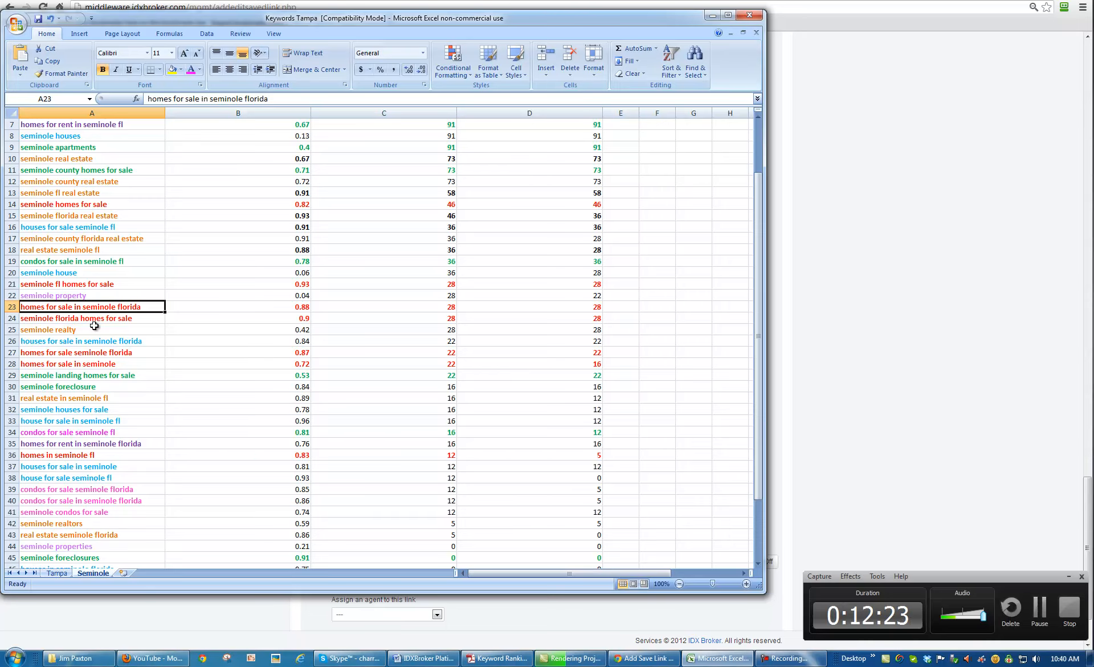
key(alt+Tab)
click(558, 253)
text(Seminole Florida homes for)
Add the spreadsheet keyword "homes for sale Seminole Florida" to the meta tags keywords, followed by a comma
key(alt+Tab)
click(122, 354)
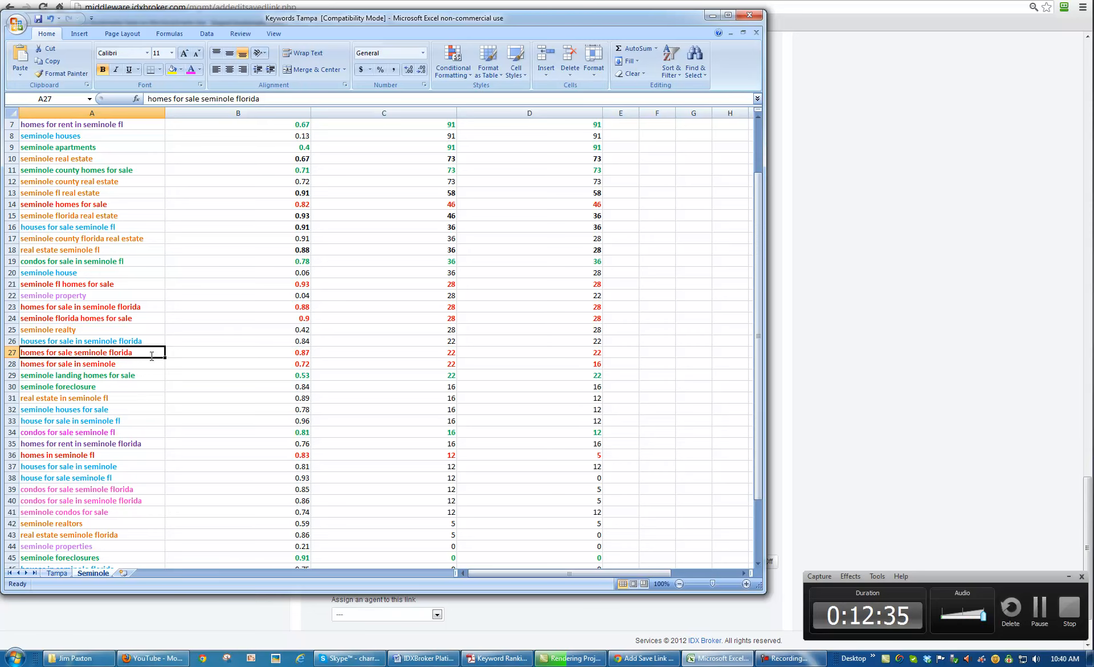
key(alt+Tab)
text(homes for sale Seminole Flor)
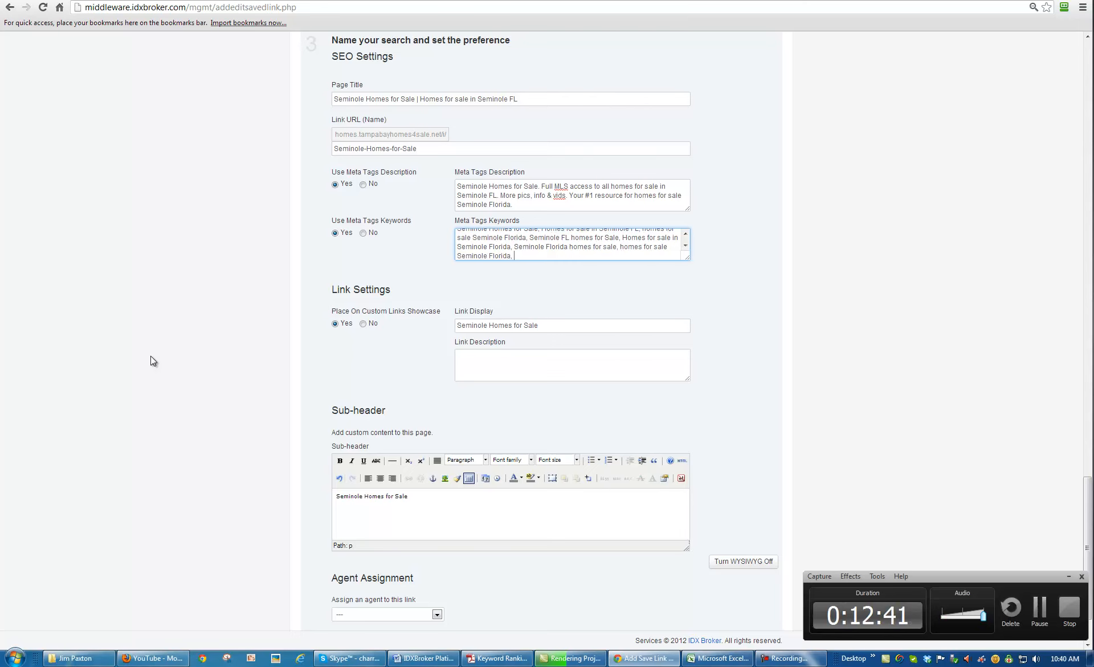
Look up the following spreadsheet keyword and add "Homes for sale in Seminole" to the meta tags keywords
key(alt+Tab)
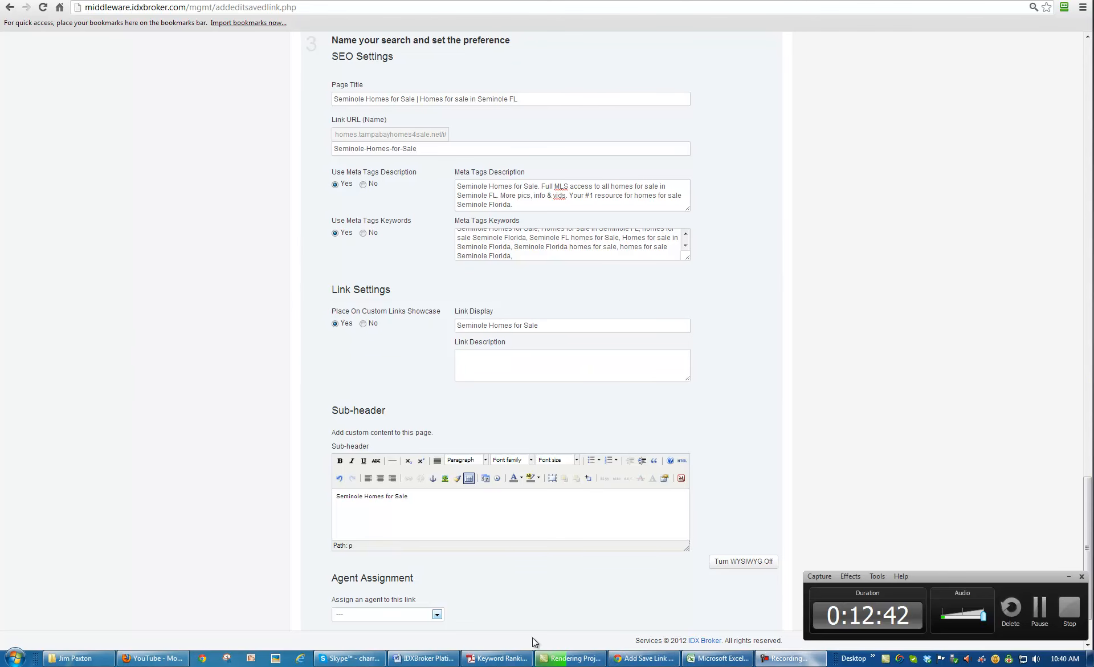
click(718, 657)
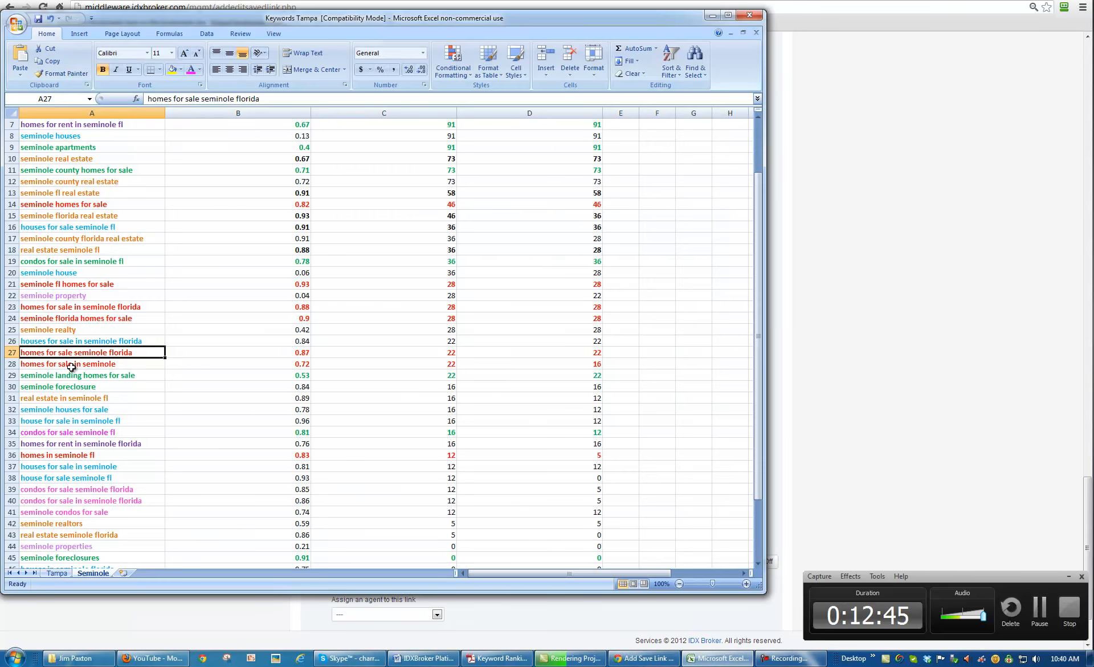
key(alt+Tab)
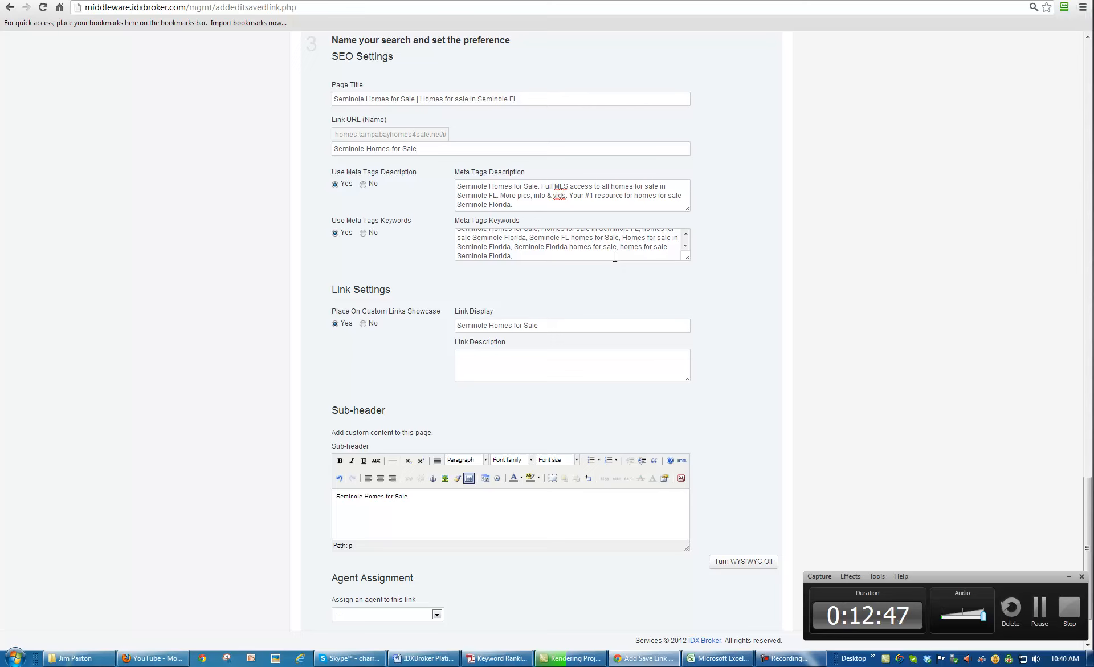
click(615, 257)
text(Homes for sale in Seminole)
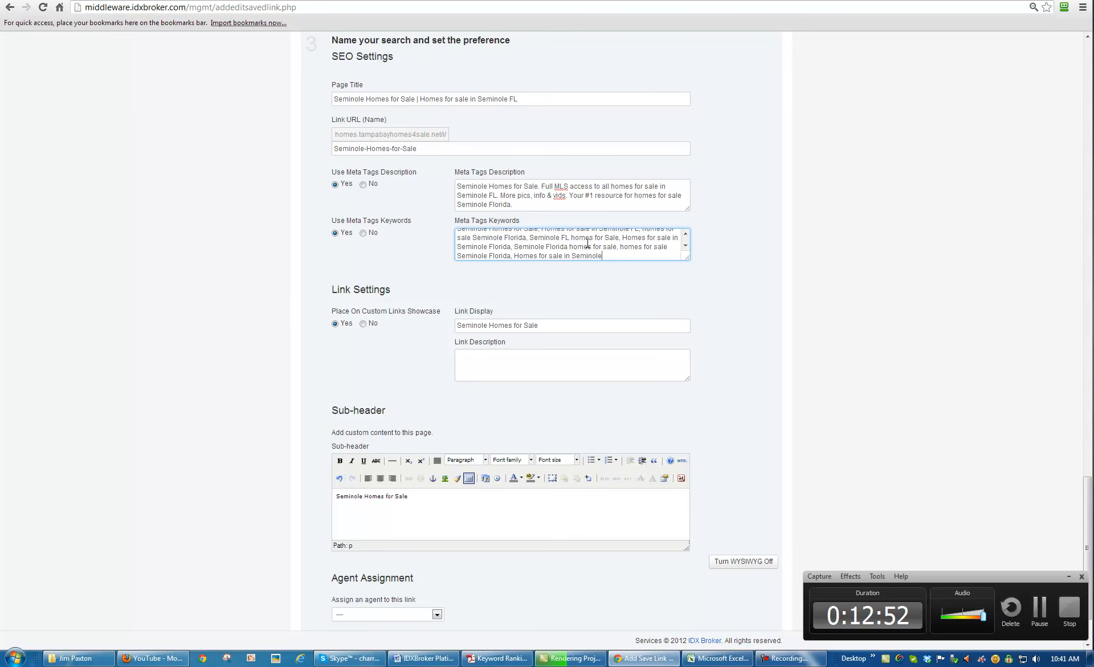
Review the red homes-for-sale keywords in the Seminole sheet from the first row down to find any not yet entered
key(alt+Tab)
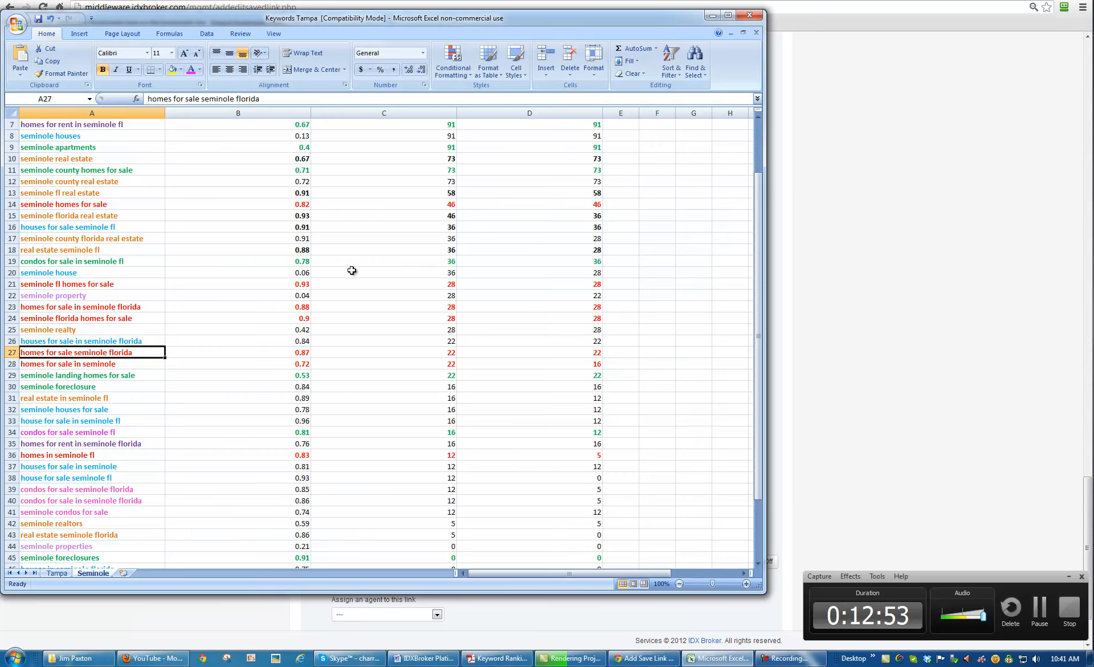
scroll(94, 182, up, 2)
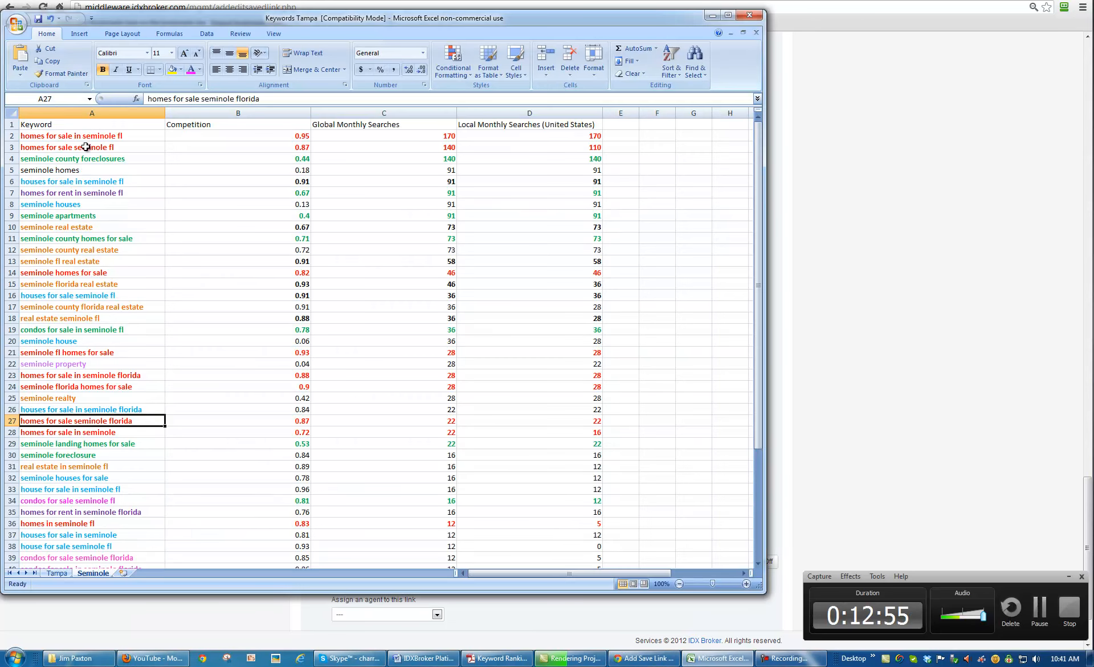
click(75, 273)
click(83, 354)
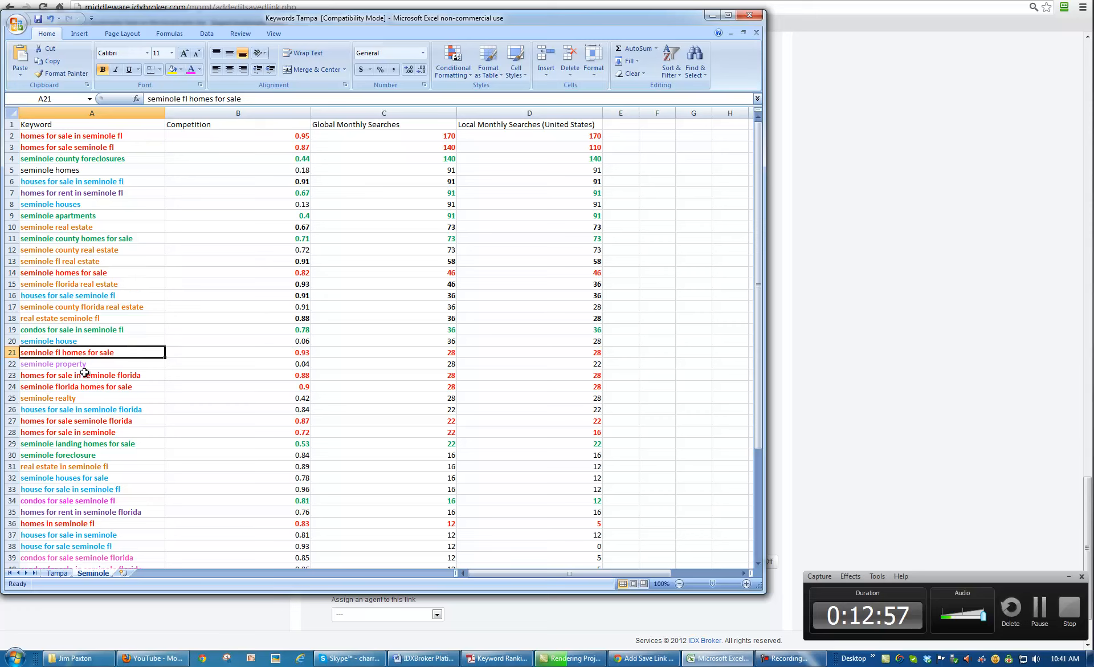
click(86, 377)
click(87, 387)
click(89, 422)
click(89, 432)
scroll(106, 435, down, 5)
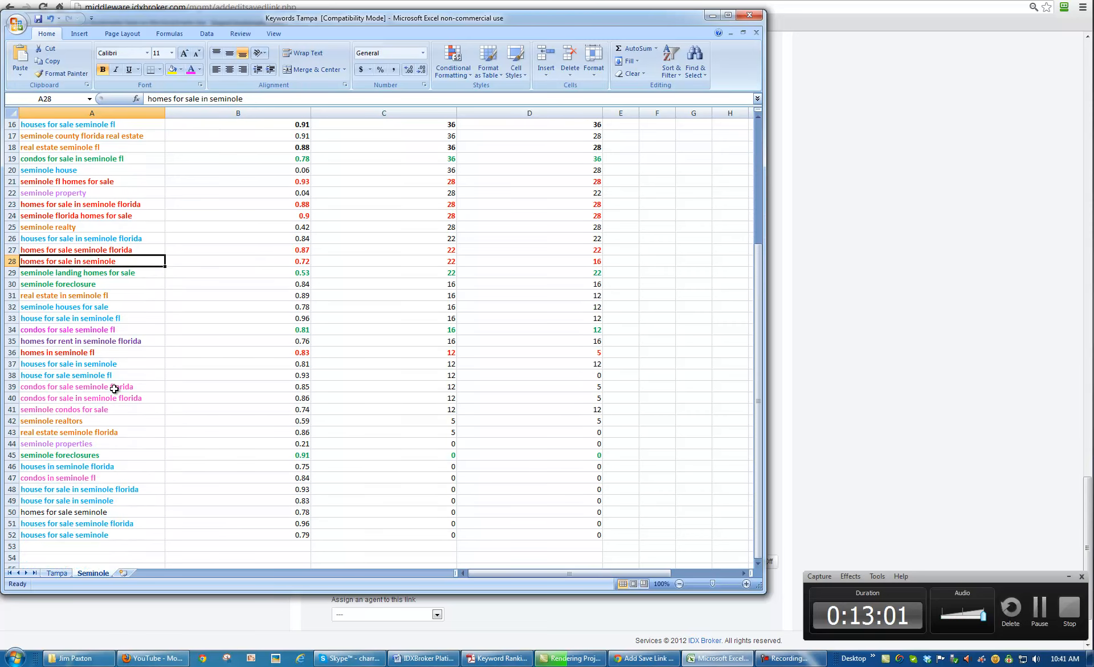
click(102, 354)
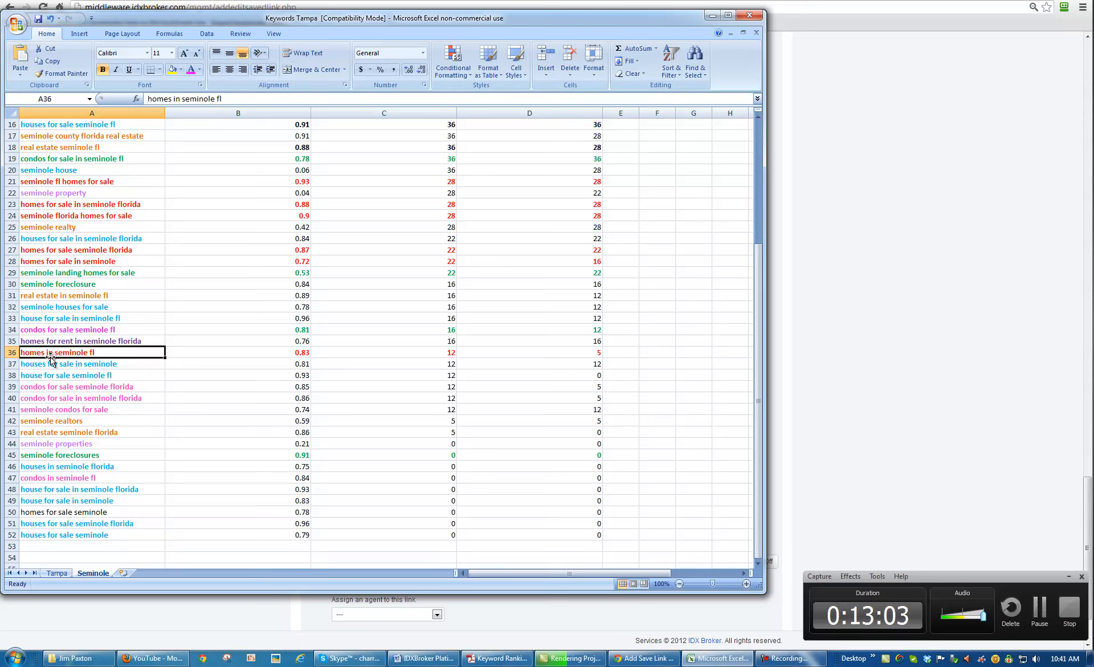
Format the "homes for sale seminole" keyword in cell A50 as bold red text
click(101, 513)
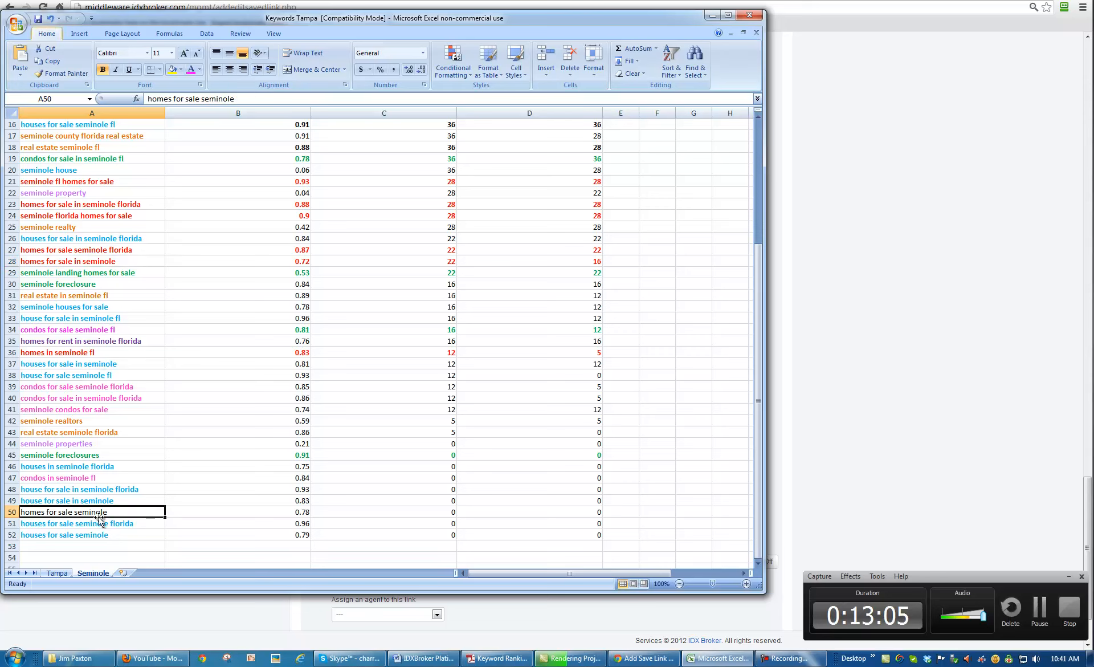
click(103, 69)
click(199, 68)
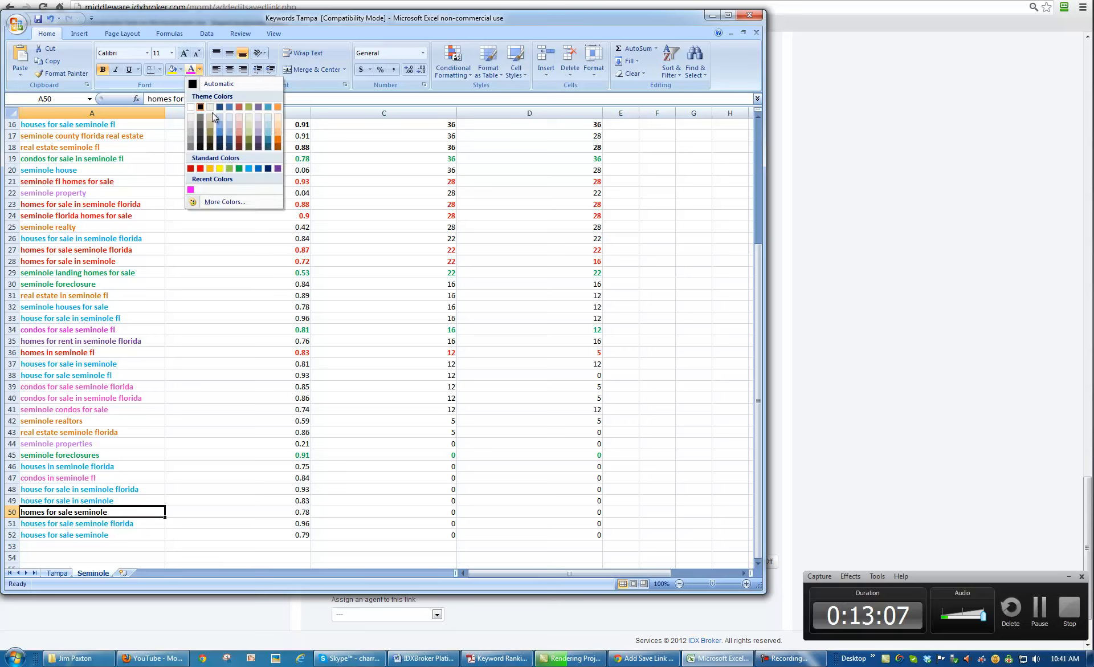
click(209, 169)
Add the spreadsheet keyword "Homes in Seminole FL" to the meta tags keywords, with commas before and after it
click(94, 354)
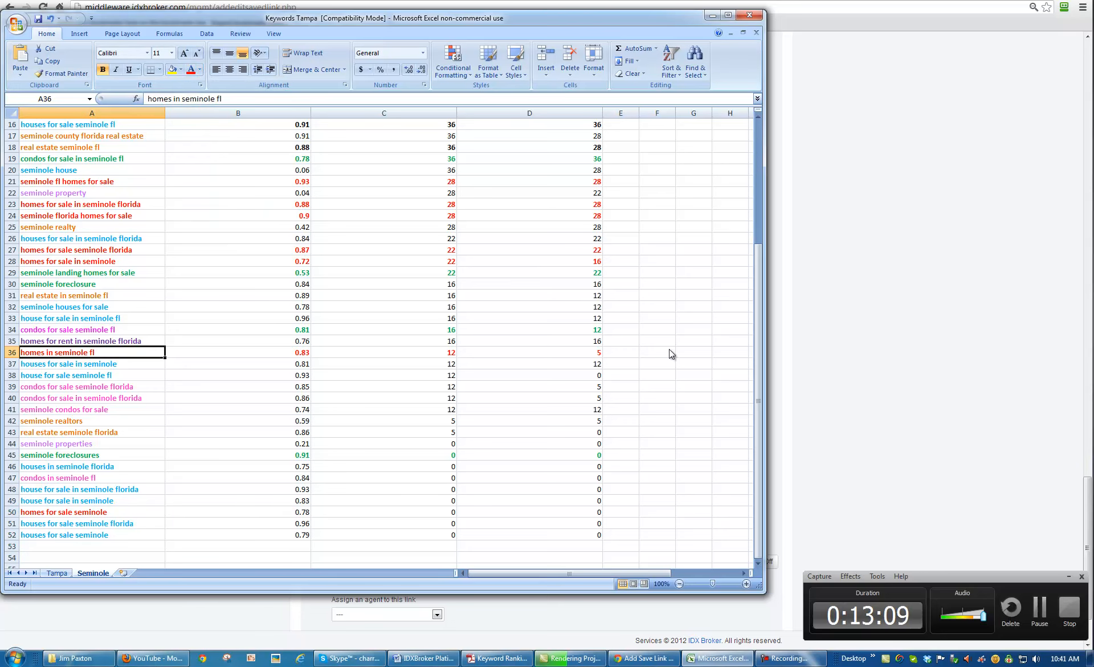
click(833, 358)
text(, Homes in Seminole FL,)
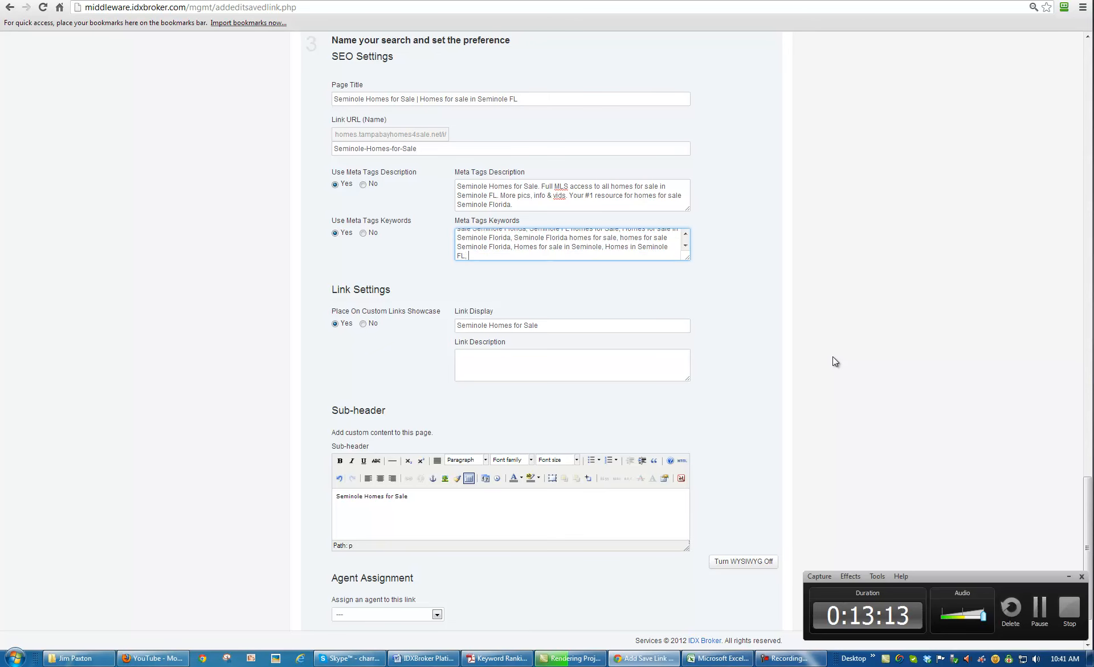
Add the last red spreadsheet keyword, "Homes for sale Seminole", to the meta tags keywords
key(alt+Tab)
key(alt+Tab)
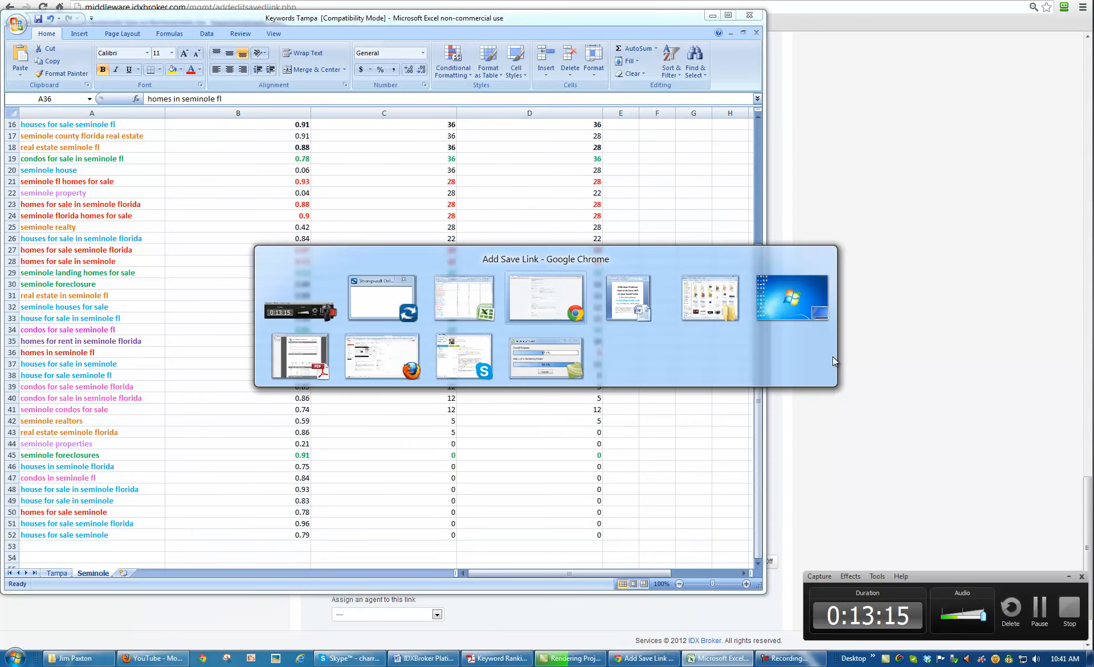
text(Homes for Sal)
key(BackSpace)
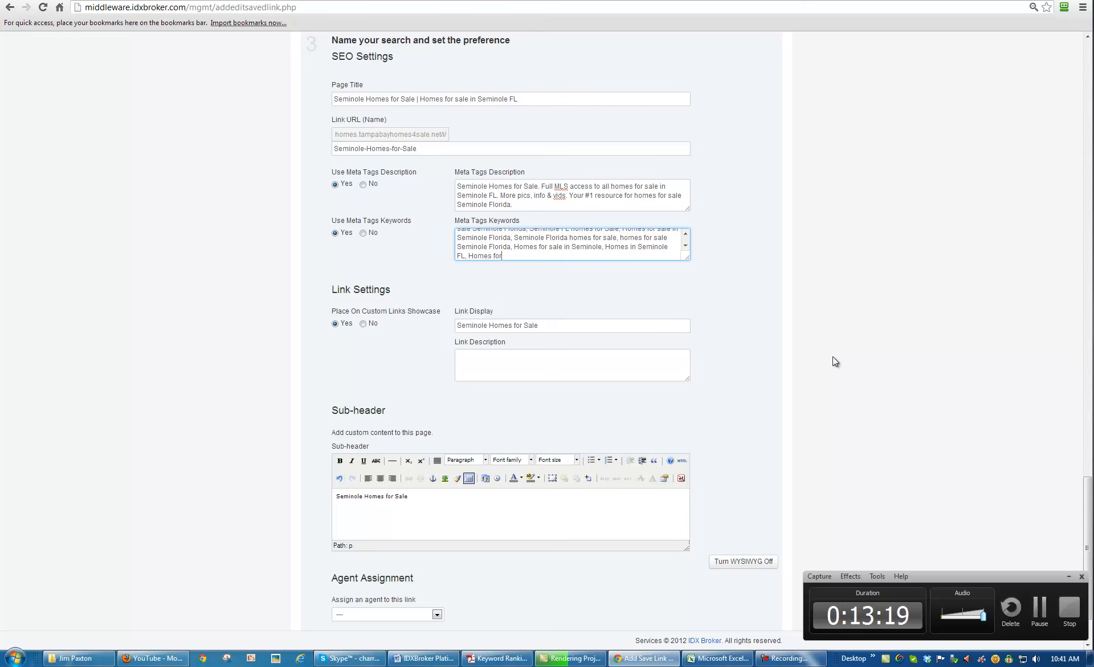
text(ale Seminolse)
scroll(560, 234, up, 3)
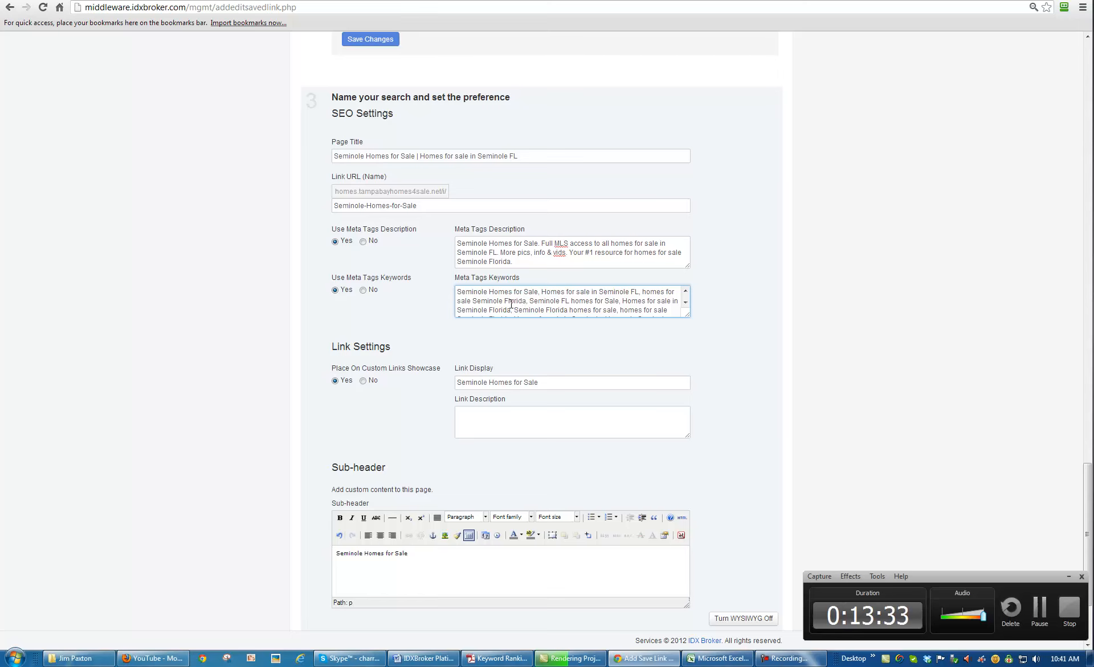
click(468, 242)
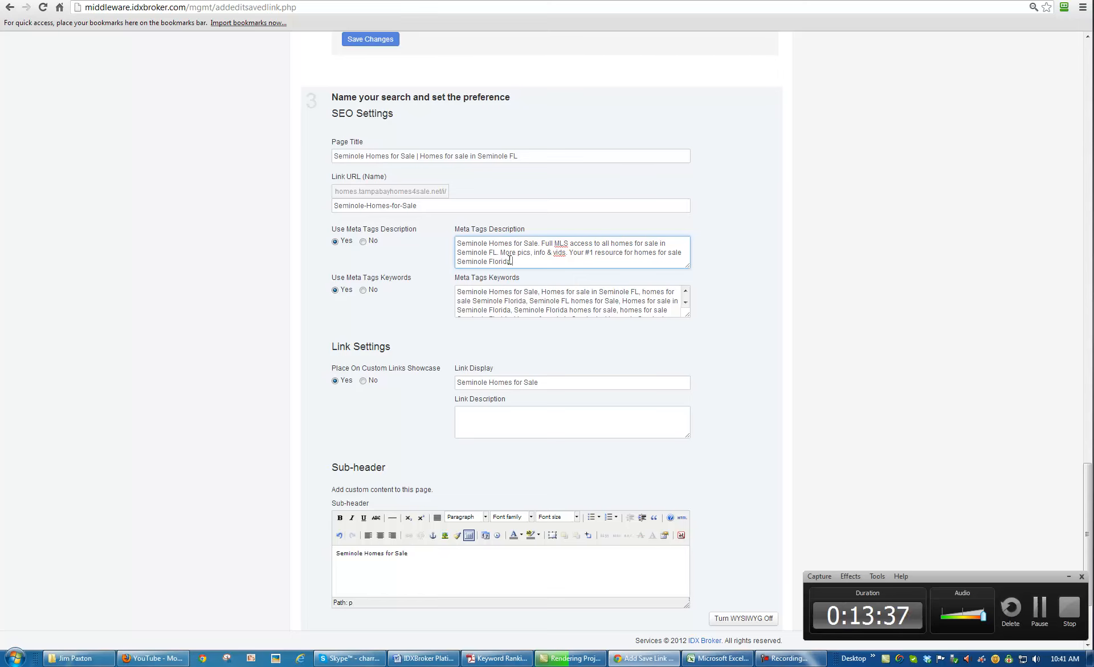
drag(513, 261, 451, 241)
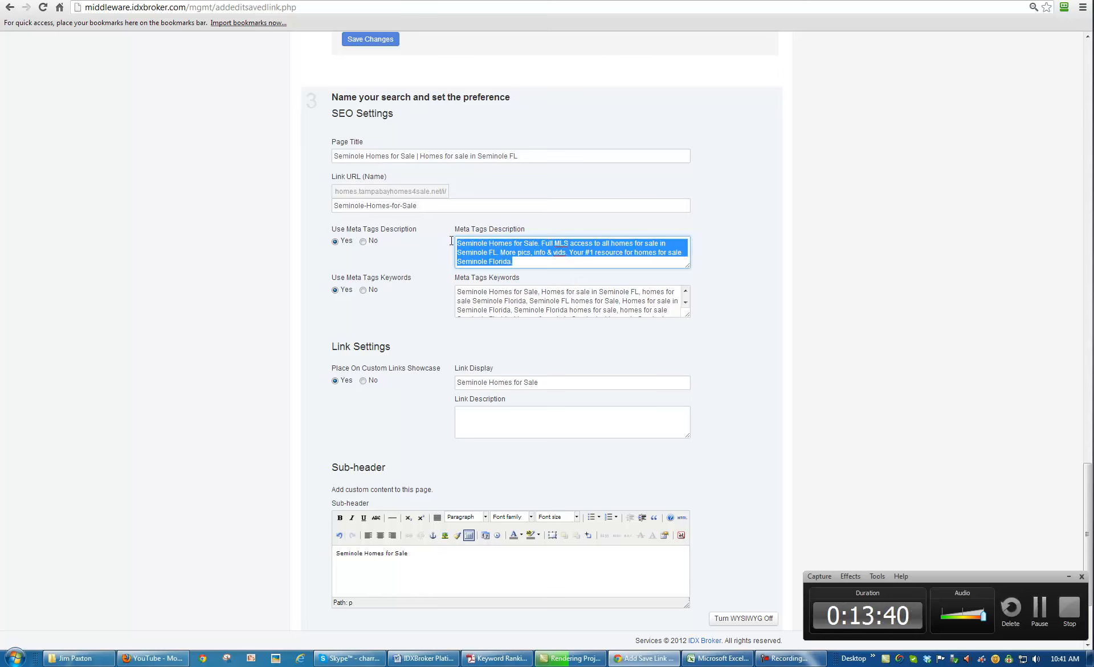
click(520, 244)
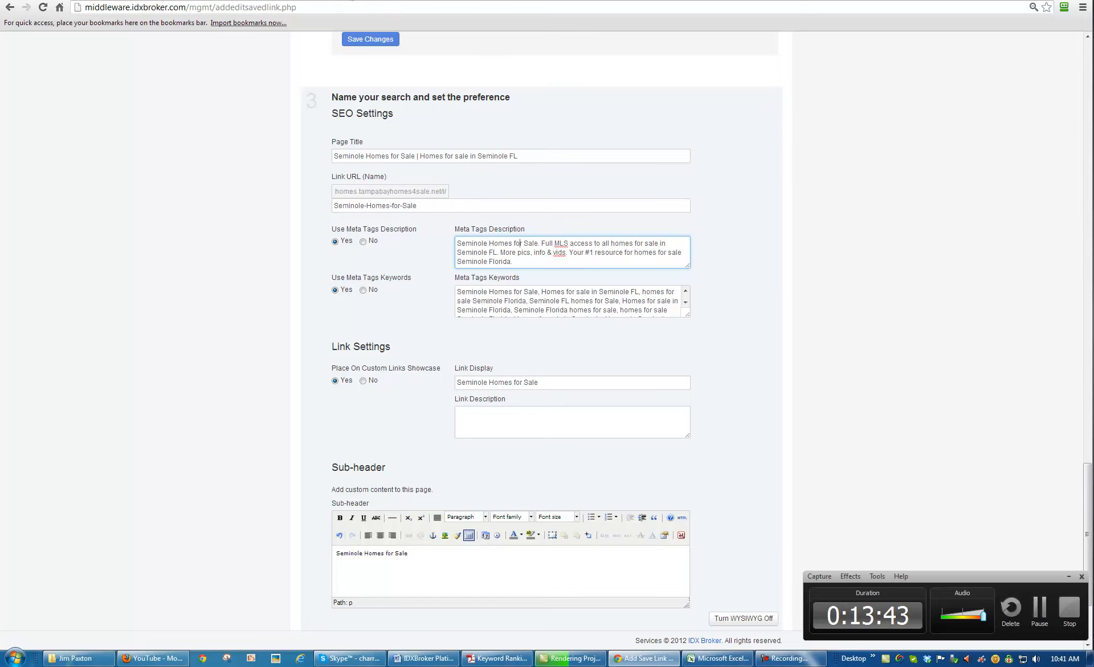
Search Google in a new browser tab for "homes for sale in seminole fl"
key(ctrl+t)
click(715, 250)
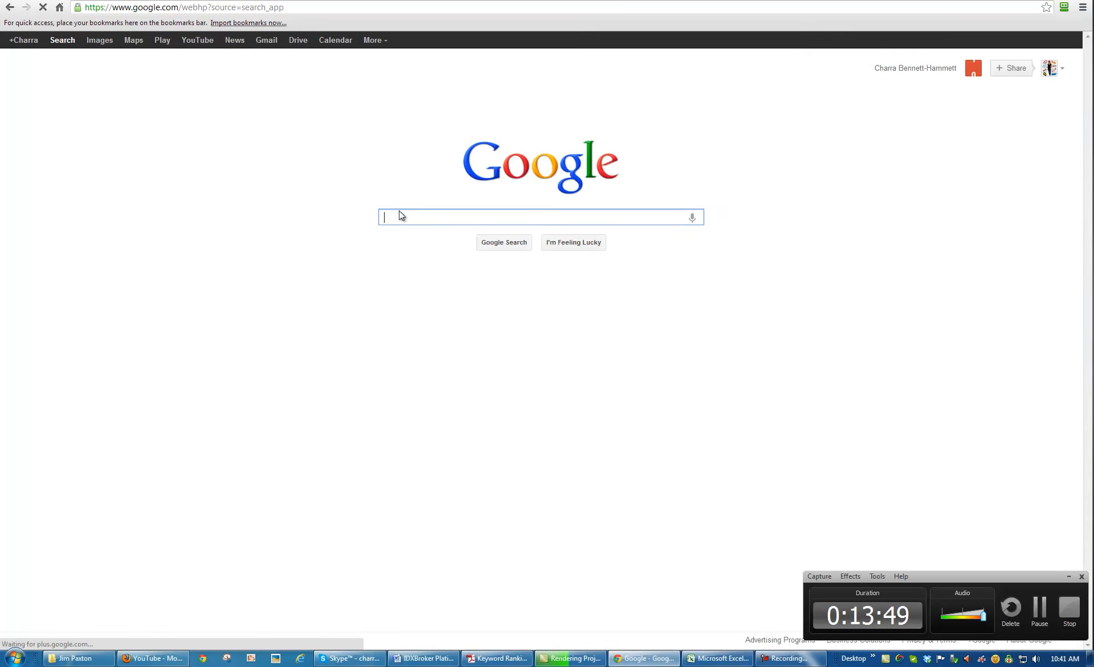
text(homes for sale)
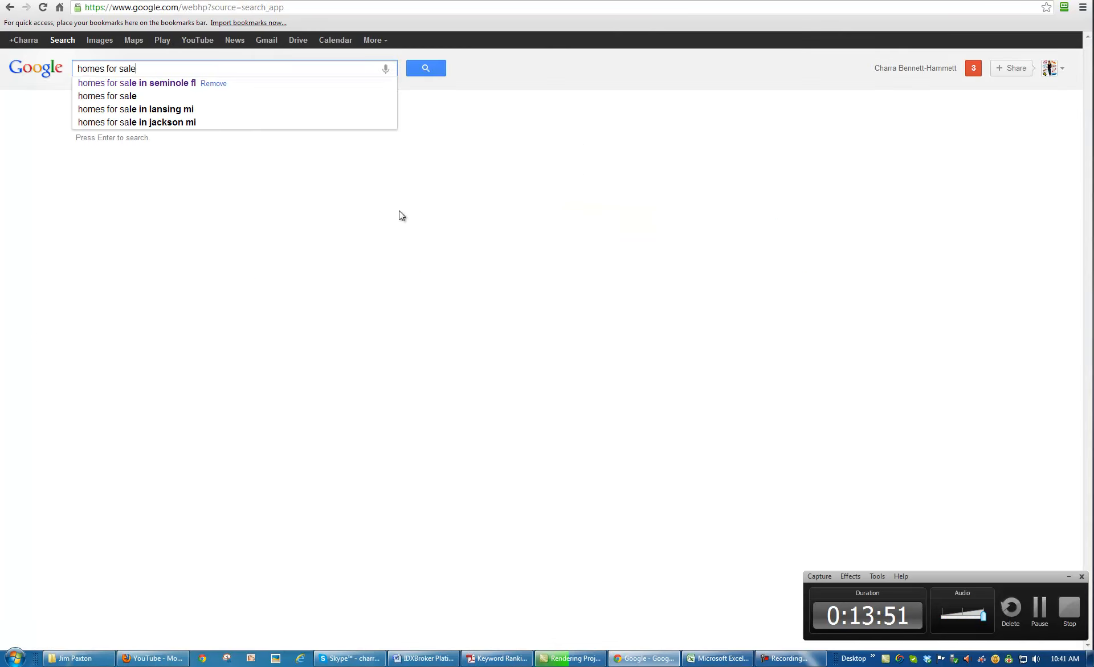
text( in seminole fl)
key(Return)
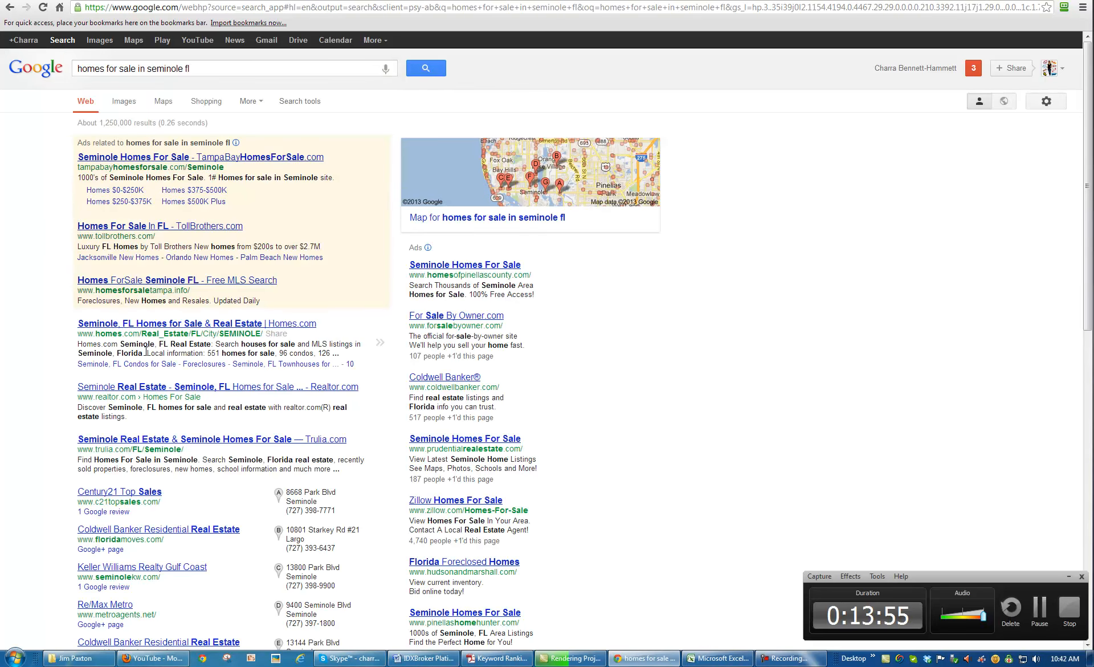
Copy the Homes.com search result's description into a new Word document and check its character count
drag(335, 353, 78, 346)
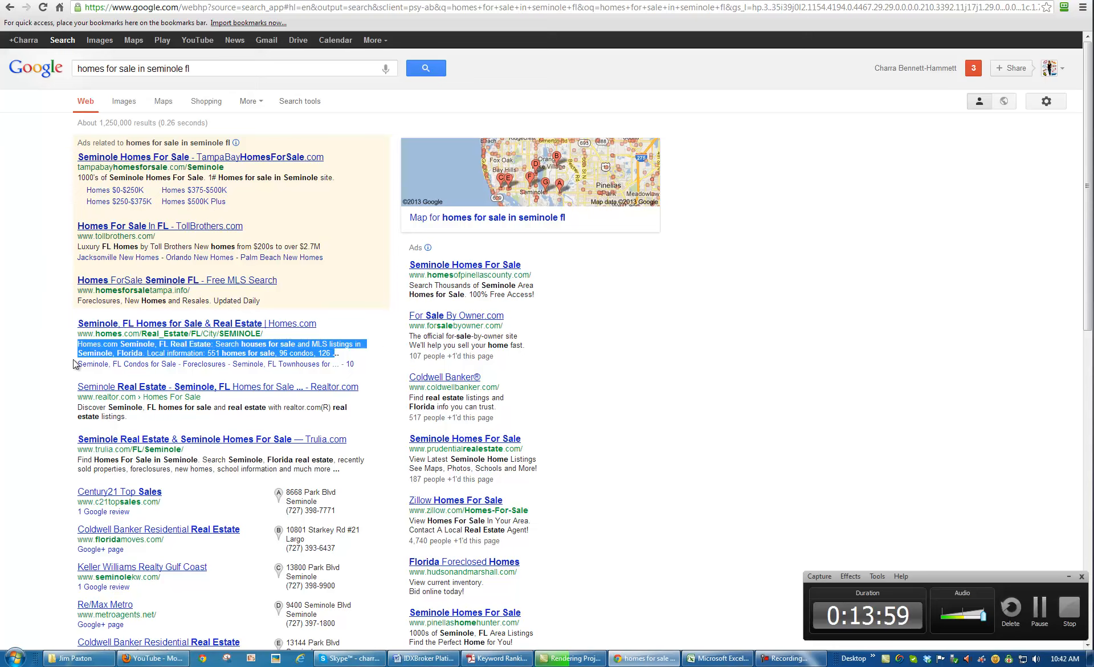
click(14, 658)
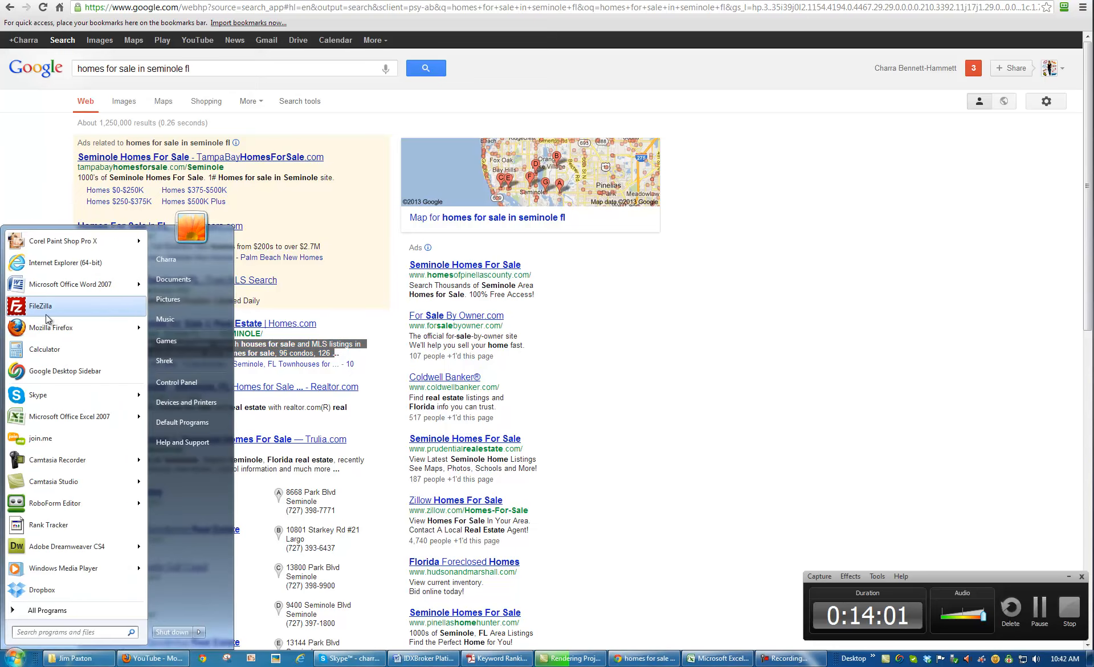
click(63, 284)
text(Homes.com Seminole, FL Real Estate: Search houses for sale and MLS listings inSeminole, Florida. Local information: 551 homes for sale, 96 condos, 126 .)
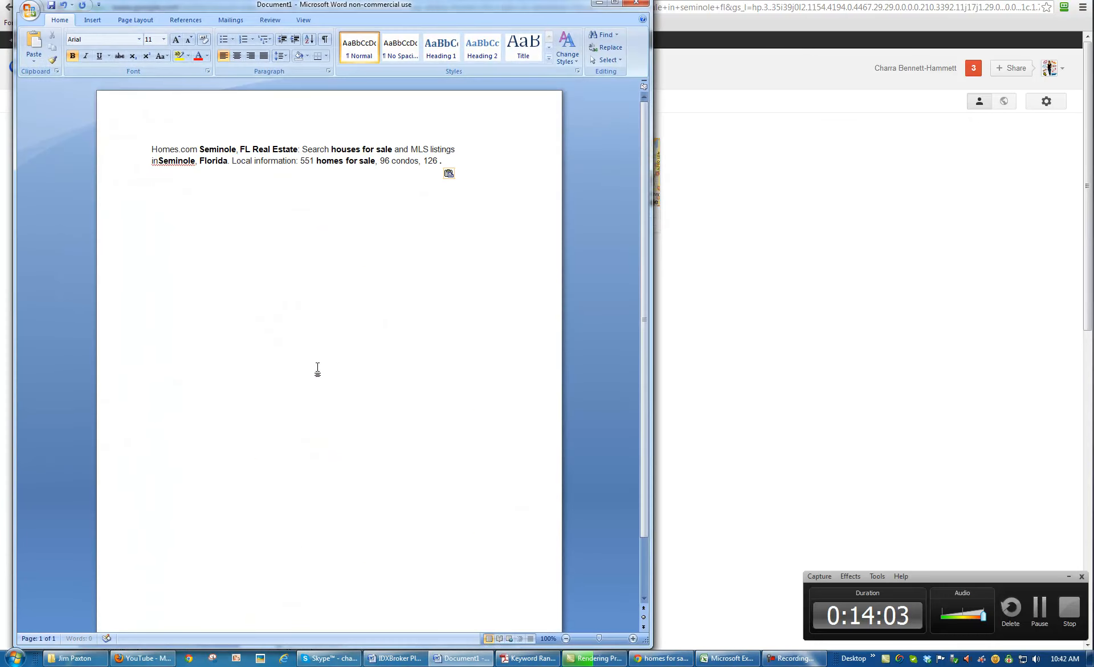
click(81, 638)
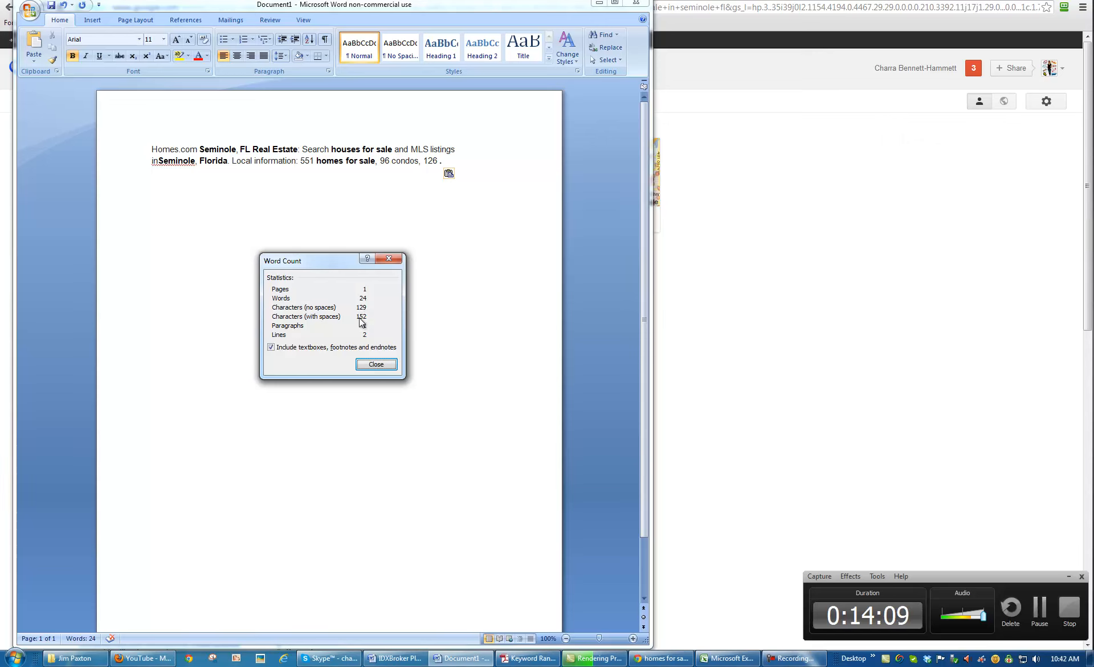
click(365, 363)
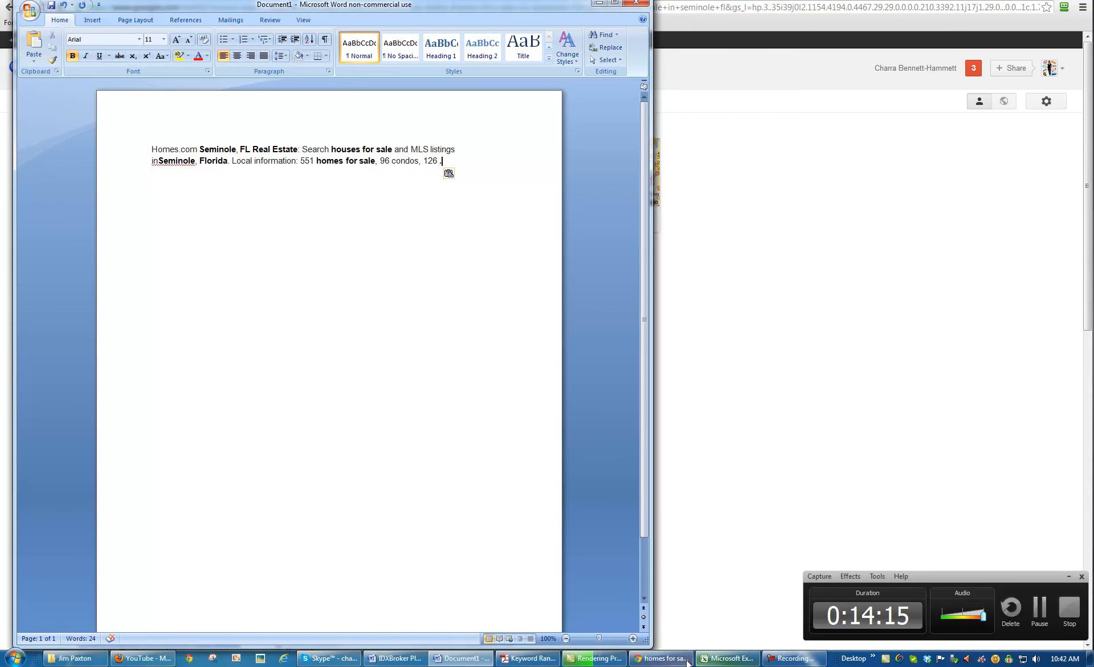
Replace the Word document's text with the saved link's meta tags description and check its character count
click(661, 657)
key(ctrl+Tab)
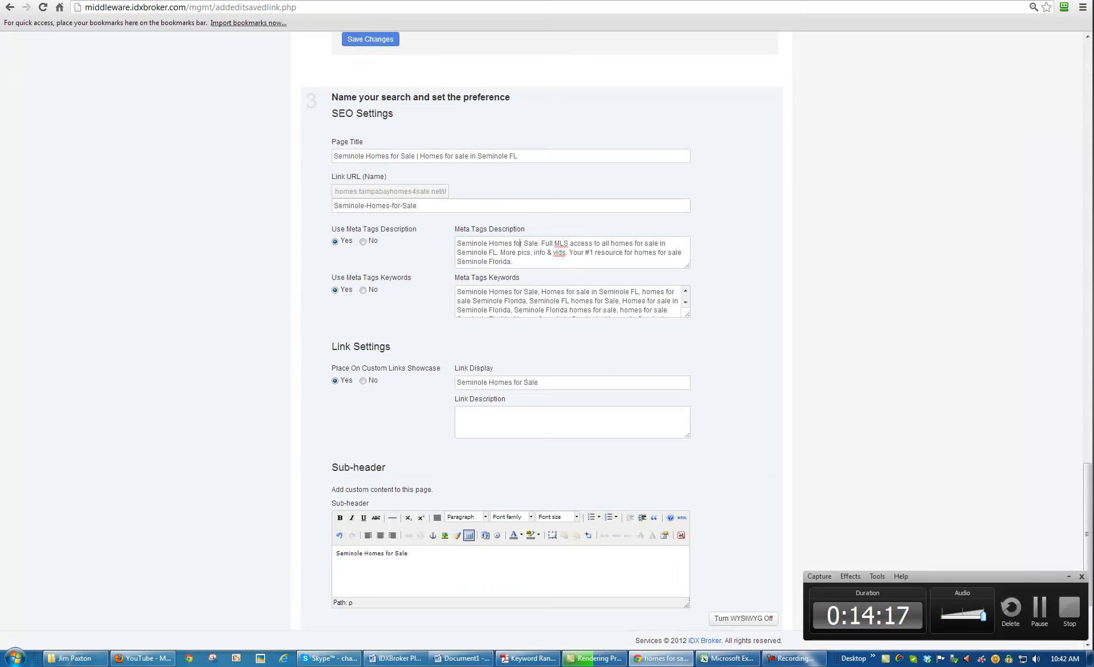
key(ctrl+a)
key(ctrl+c)
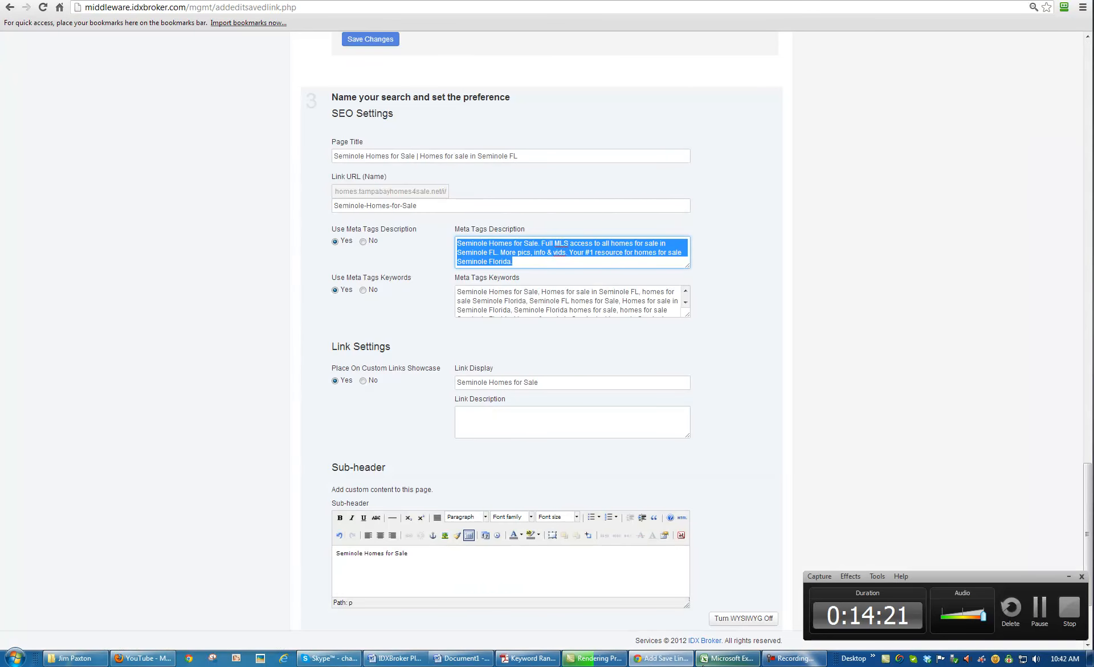
click(464, 658)
triple_click(462, 149)
key(ctrl+v)
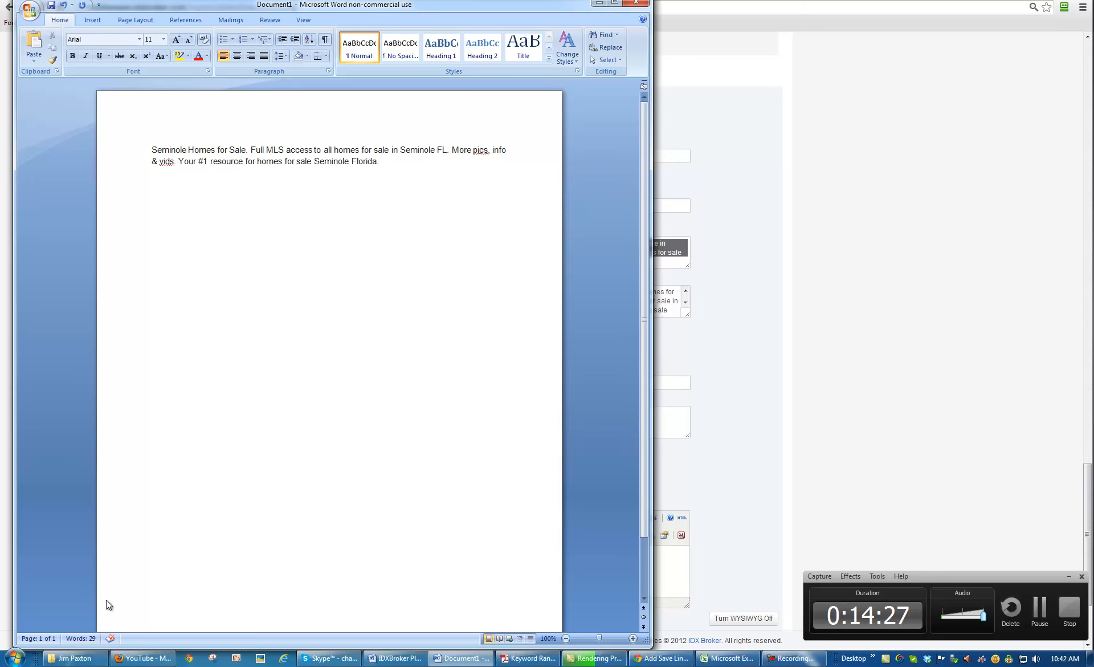
click(80, 638)
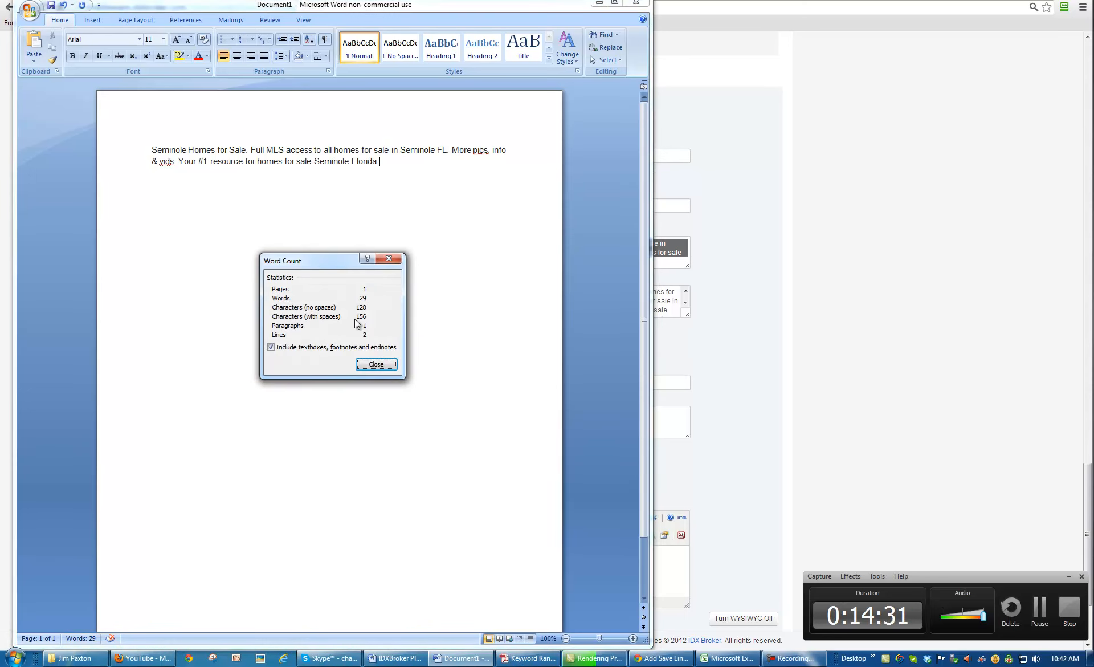
click(376, 364)
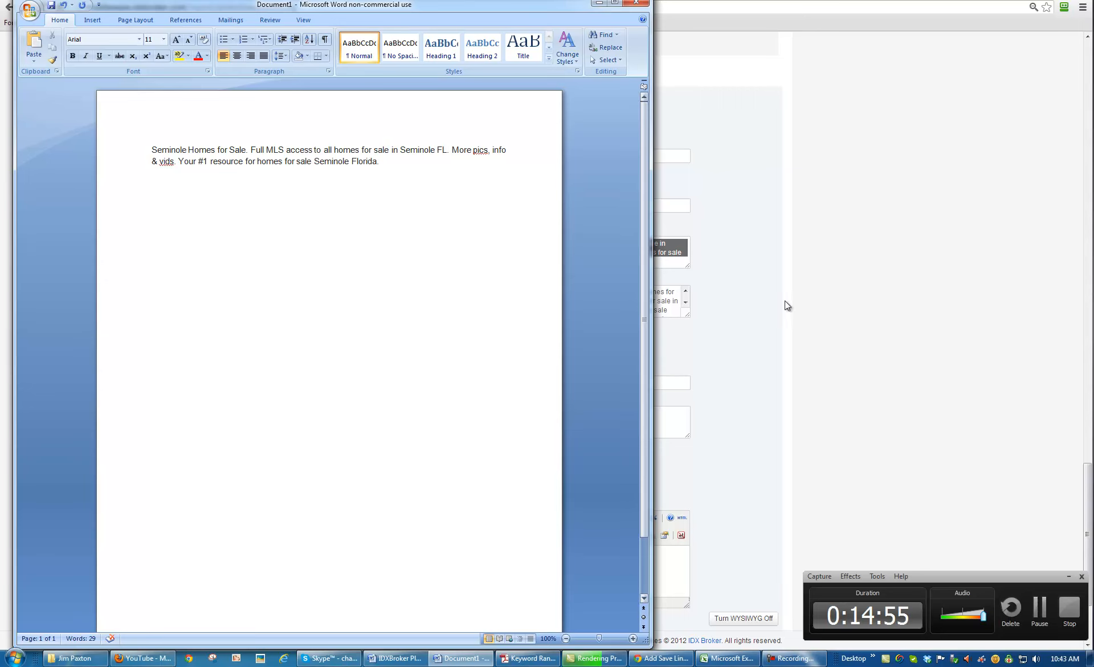
Return to the saved link form and copy the meta tags description into the sub-header, below "Seminole Homes for Sale"
click(772, 261)
key(ctrl+v)
click(499, 300)
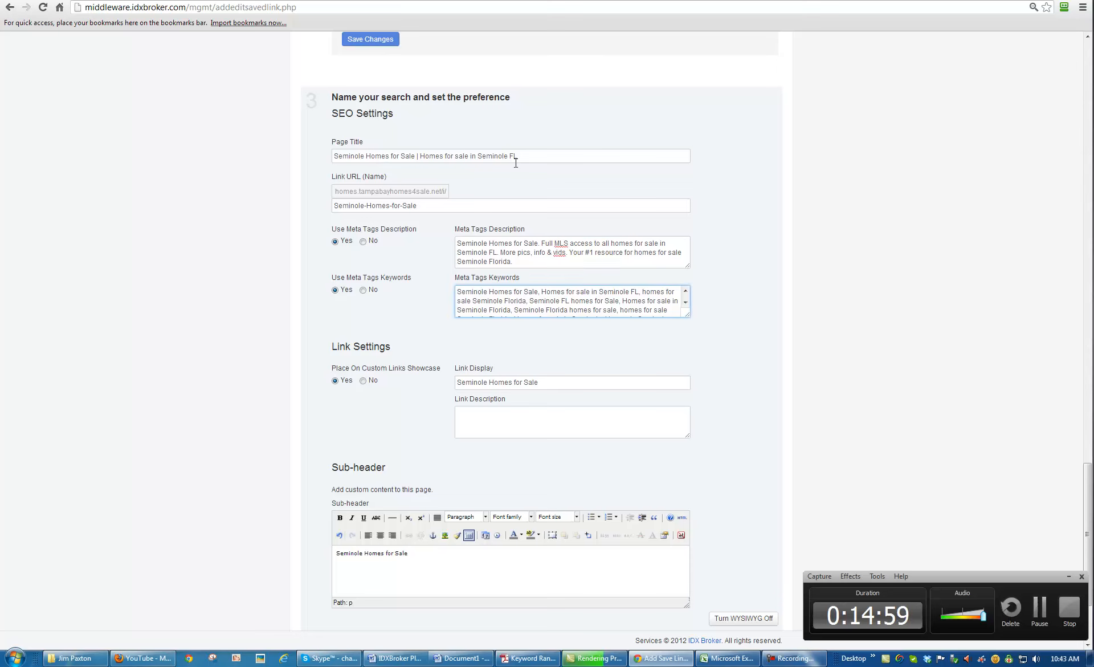
drag(419, 206, 335, 206)
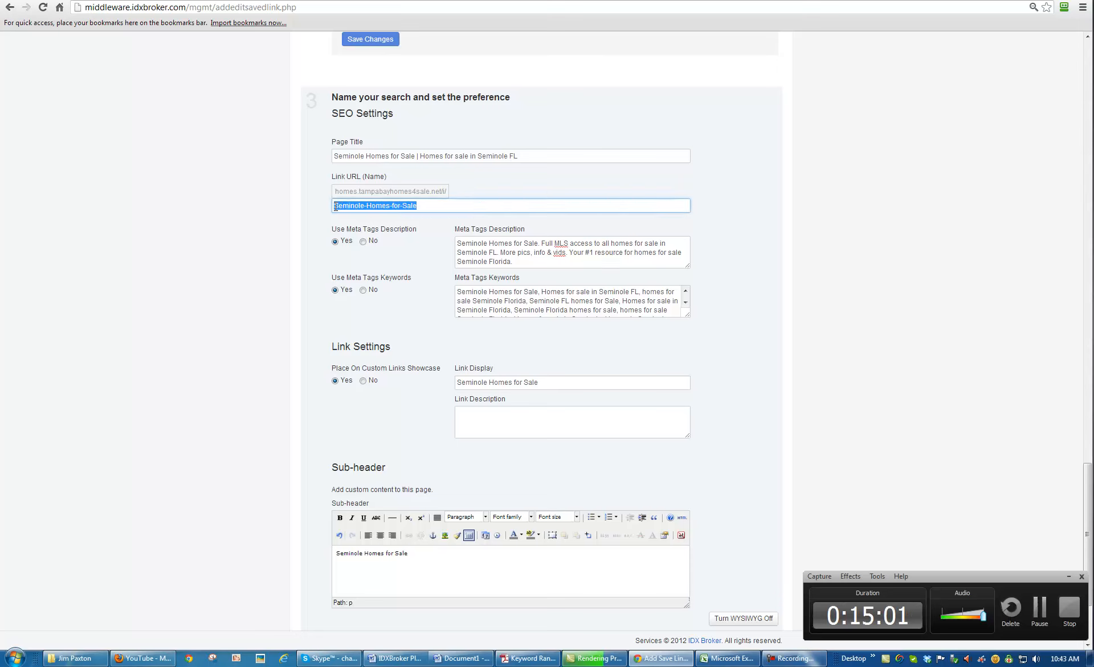
click(428, 269)
scroll(456, 251, down, 2)
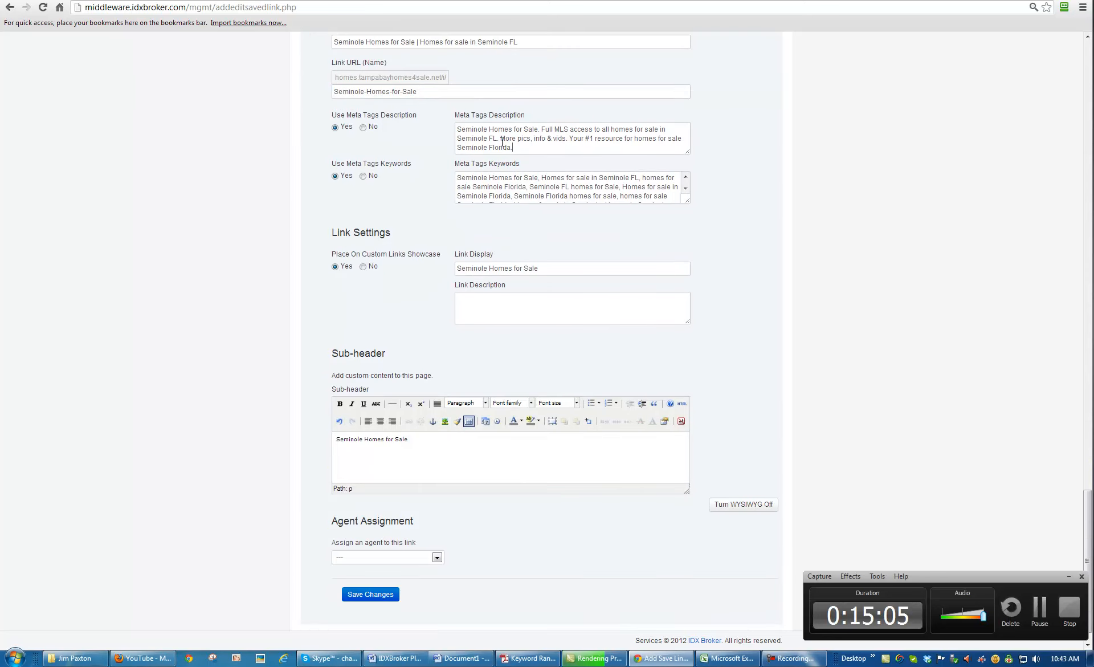
drag(524, 147, 439, 128)
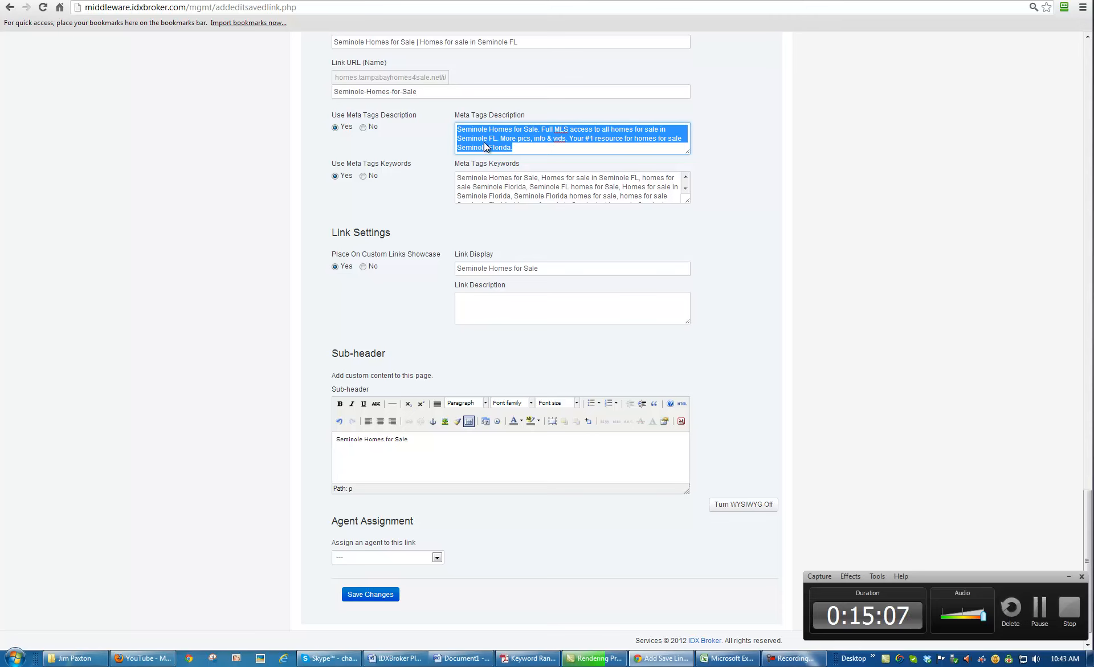
right_click(471, 129)
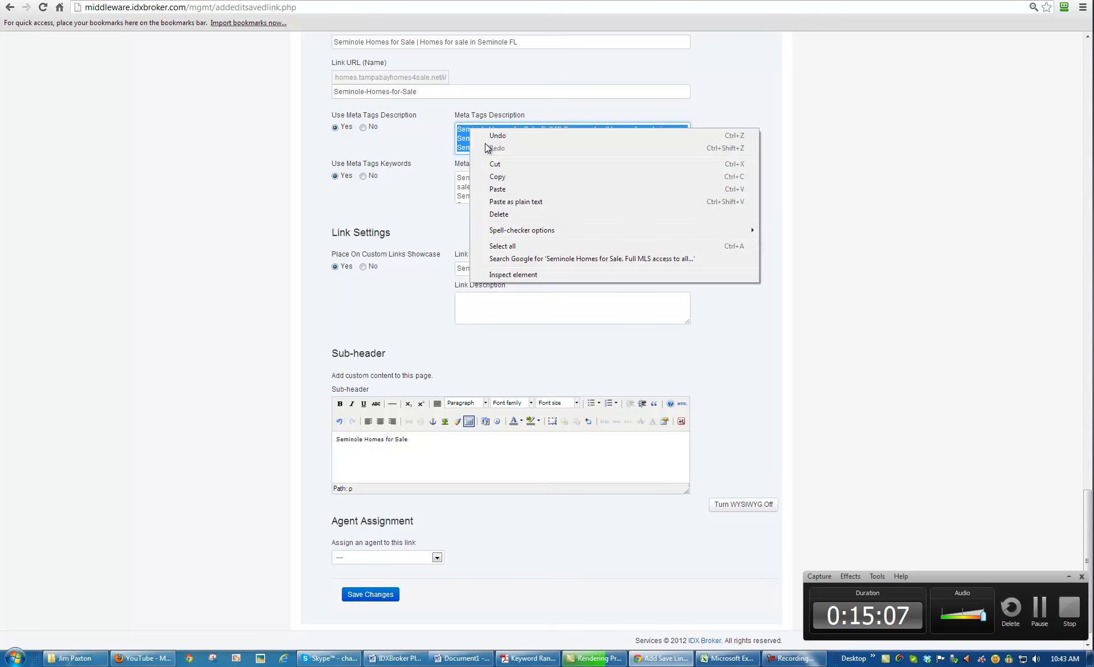
click(497, 176)
click(386, 459)
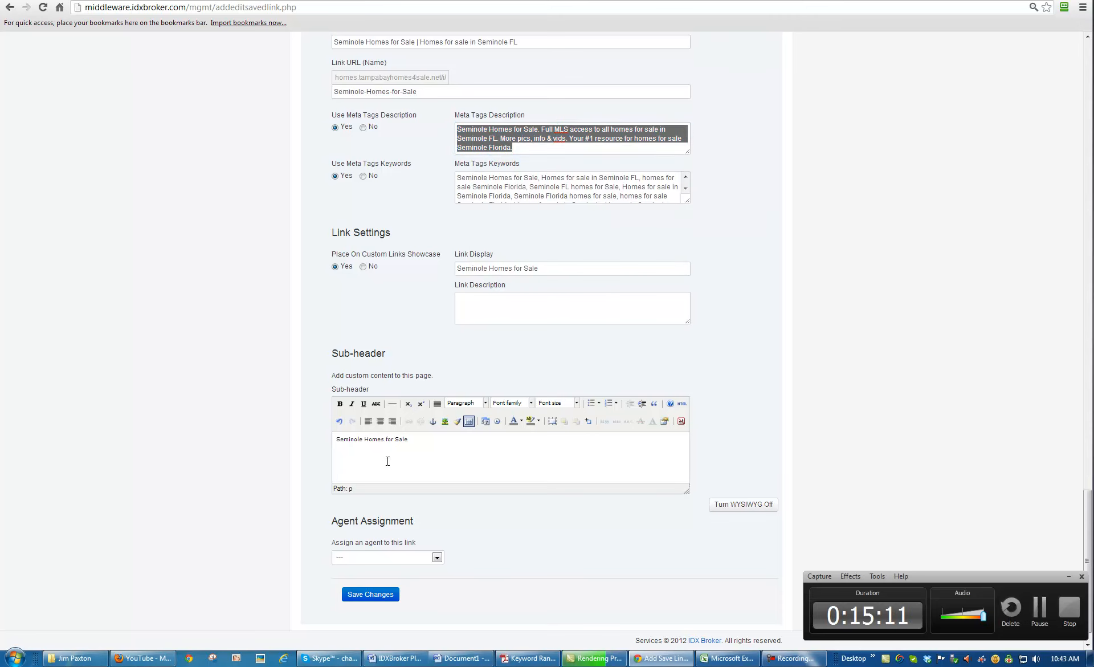
key(ctrl+v)
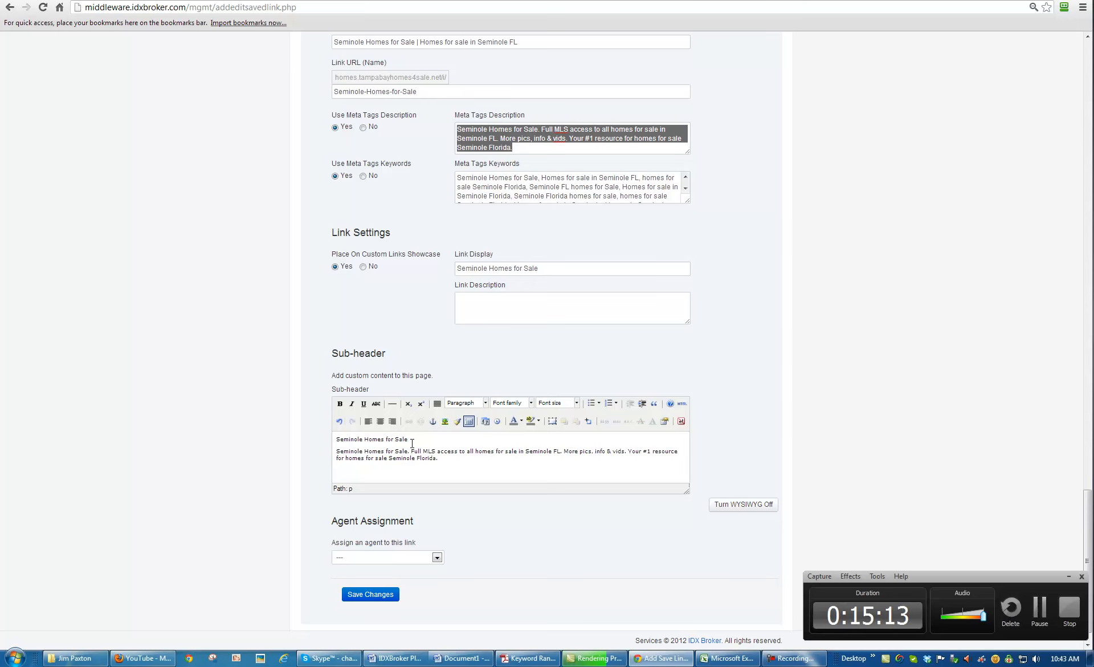
Format the sub-header's first line, "Seminole Homes for Sale", as Heading 1
triple_click(355, 438)
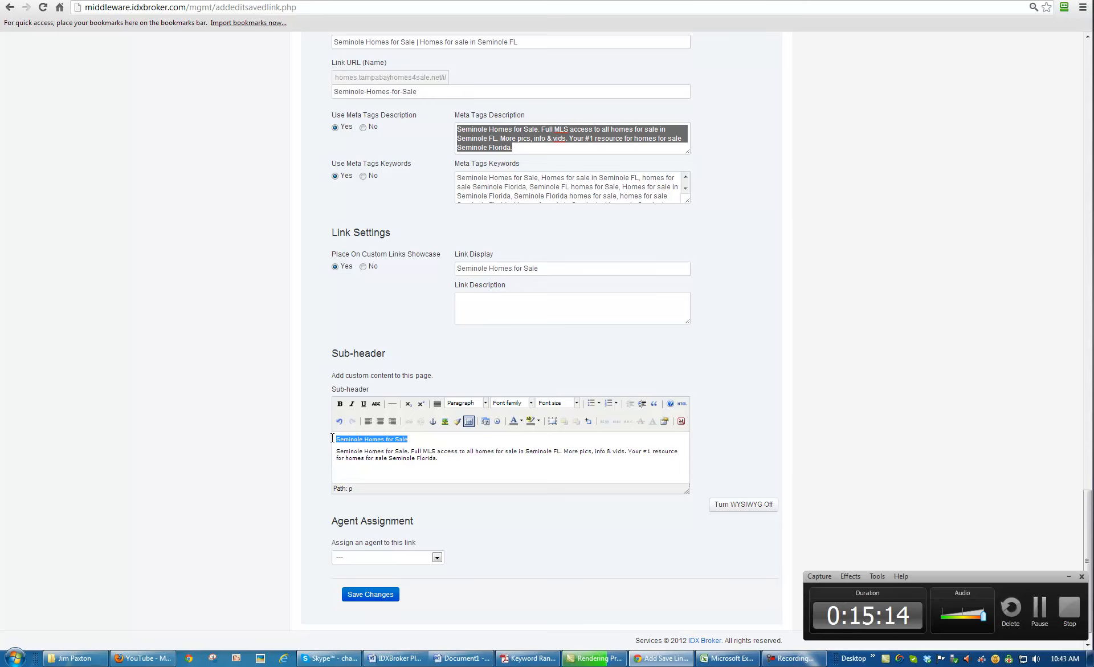
click(486, 403)
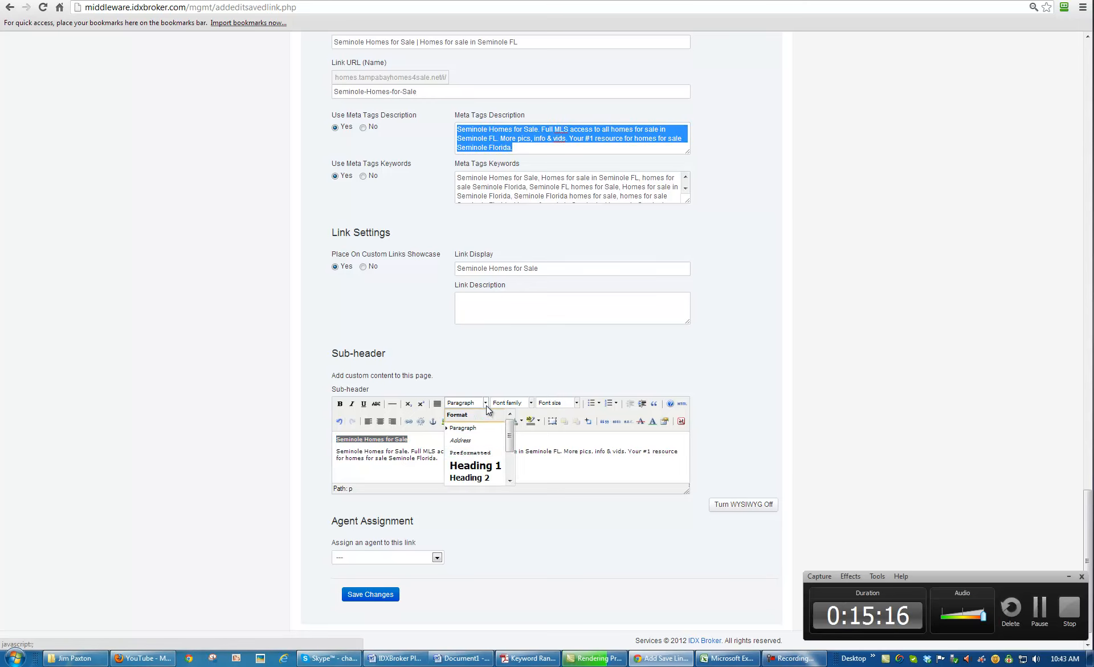
click(475, 465)
Set the sub-header's description paragraph to the Arial font at size 4 (14pt)
drag(440, 465, 336, 459)
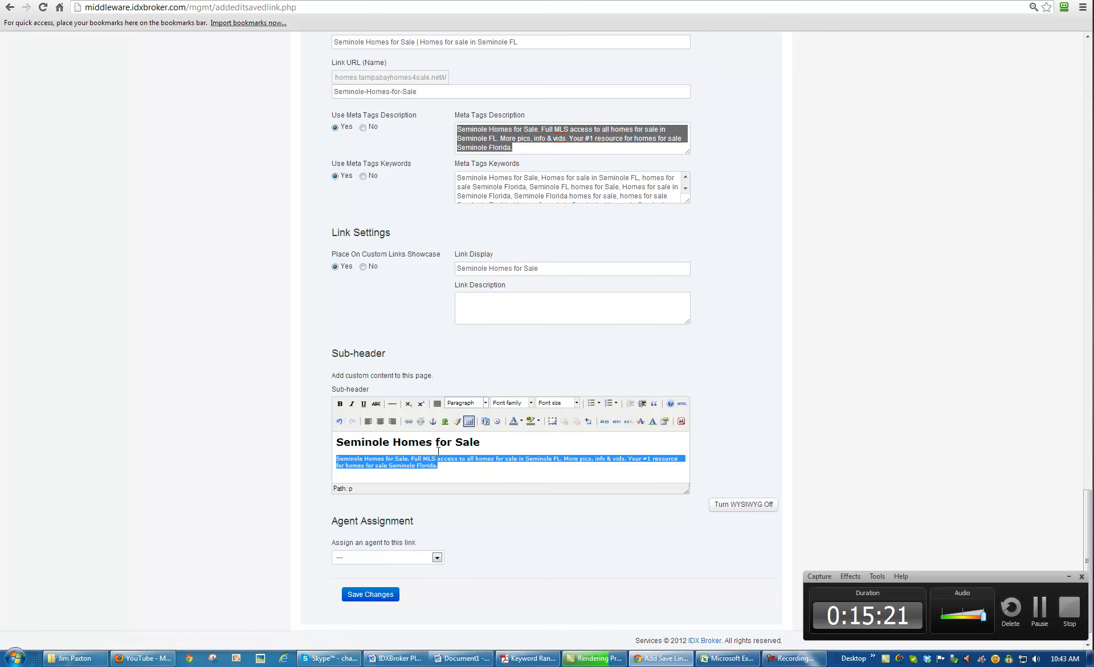
click(531, 402)
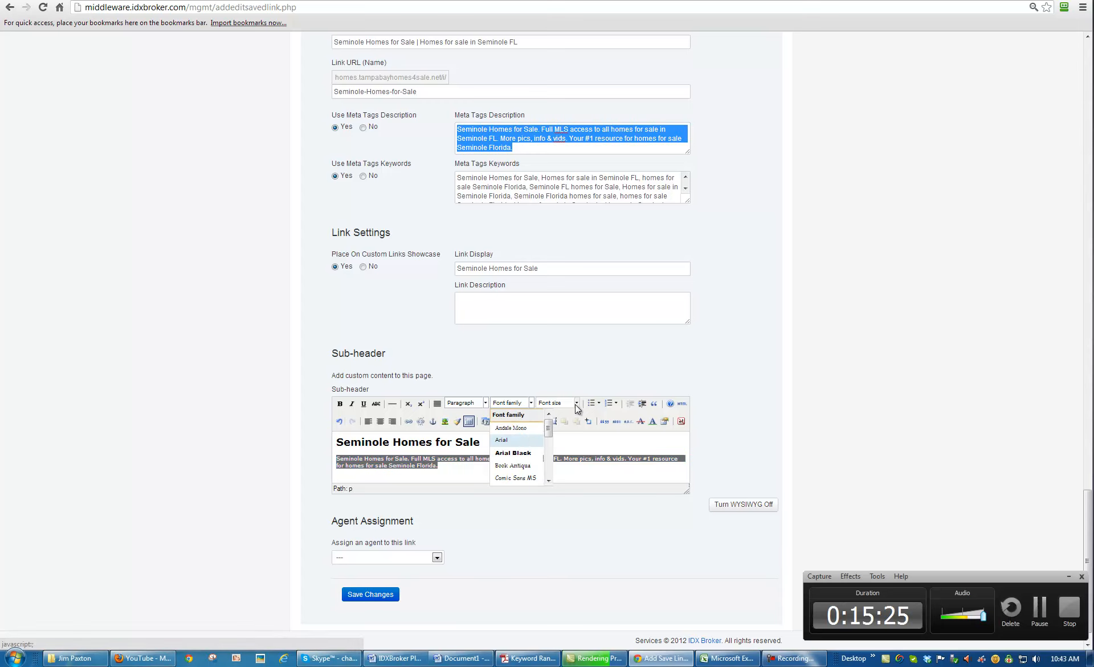
click(501, 439)
click(576, 403)
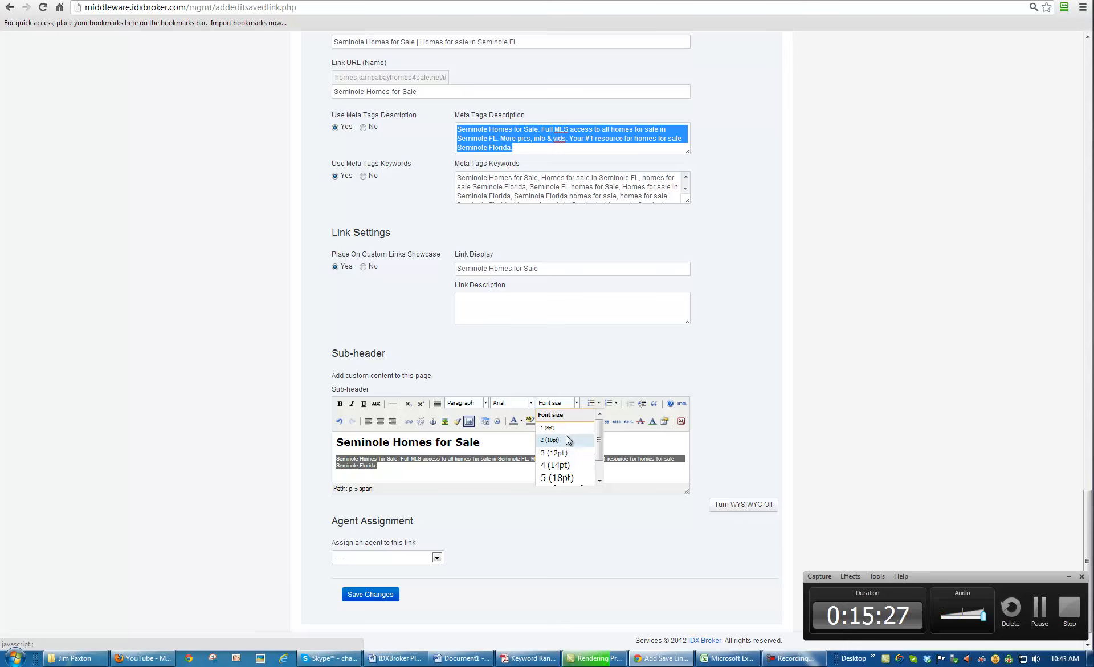
click(563, 463)
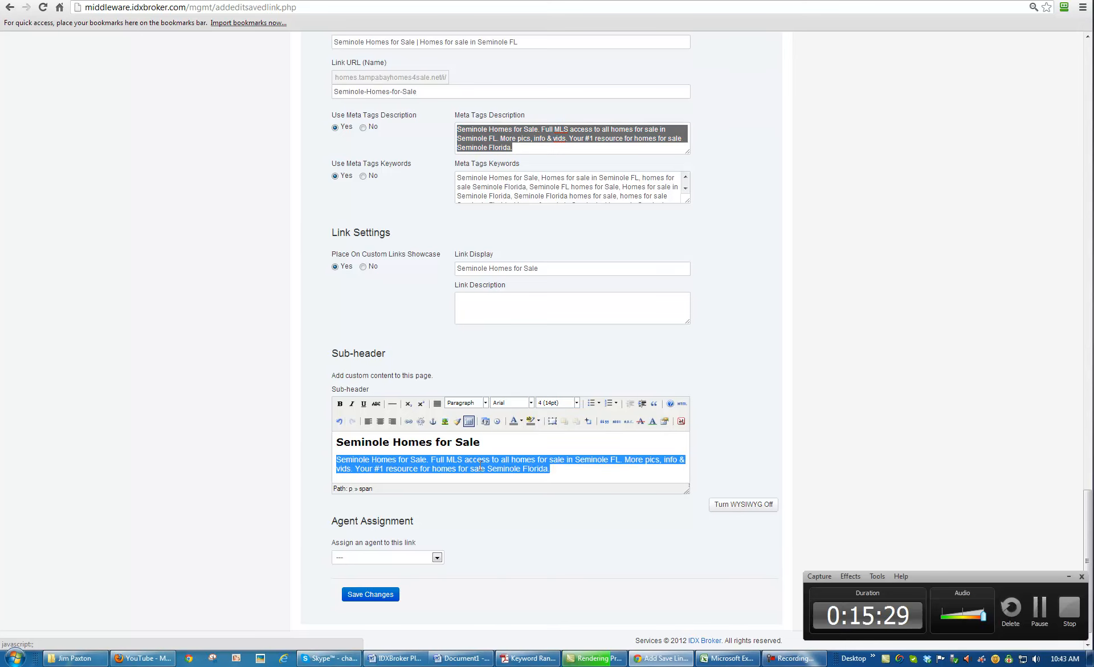
click(481, 466)
Bold "homes for sale Seminole Florida", "homes for sale in Seminole FL" and "Seminole Homes for Sale" in the sub-header paragraph
scroll(481, 467, down, 1)
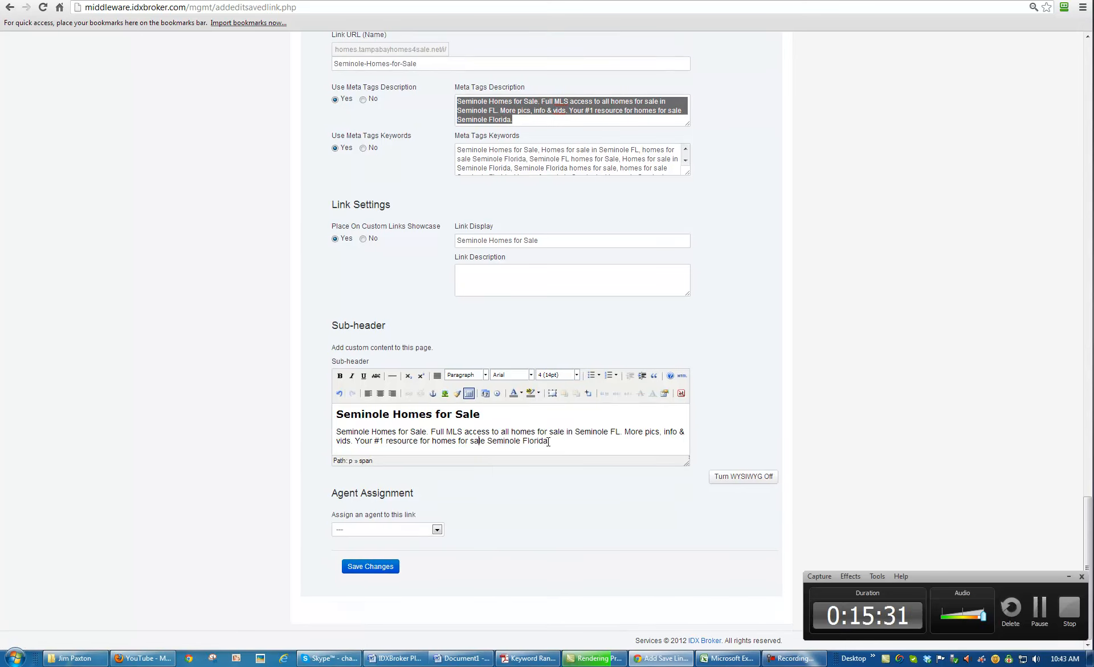
drag(547, 441, 432, 440)
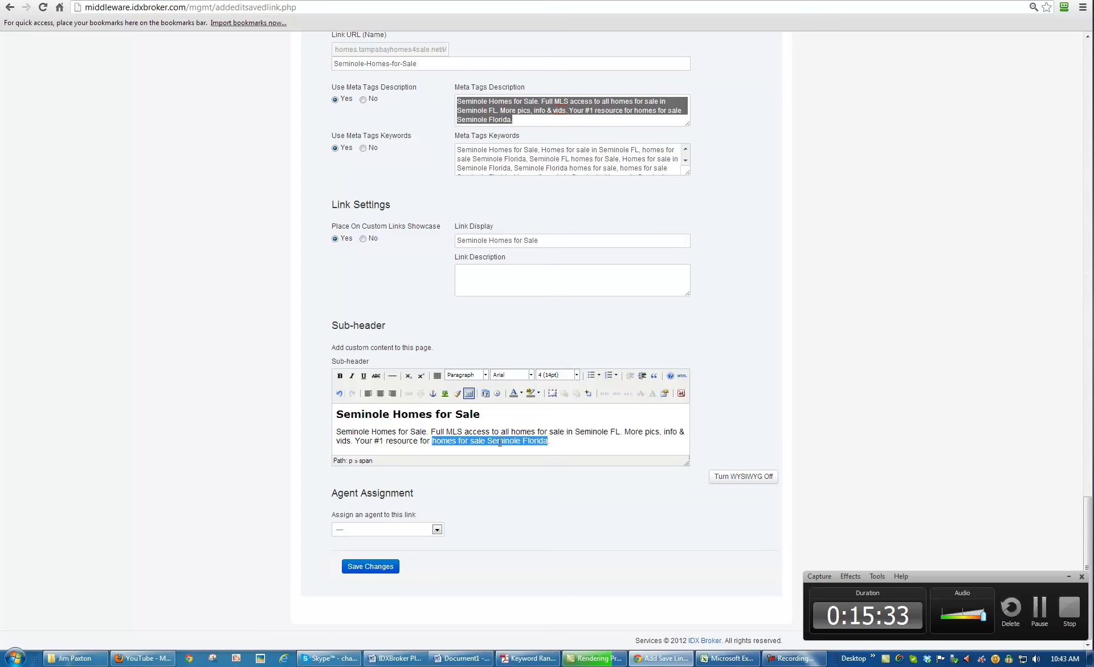
click(339, 375)
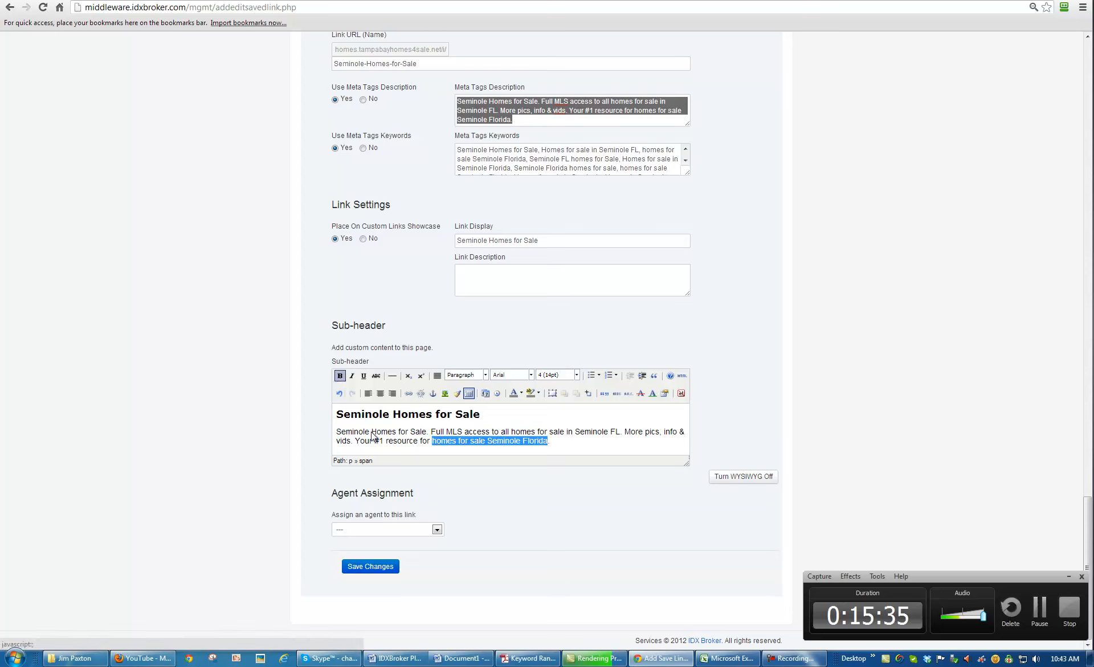
drag(621, 432, 511, 433)
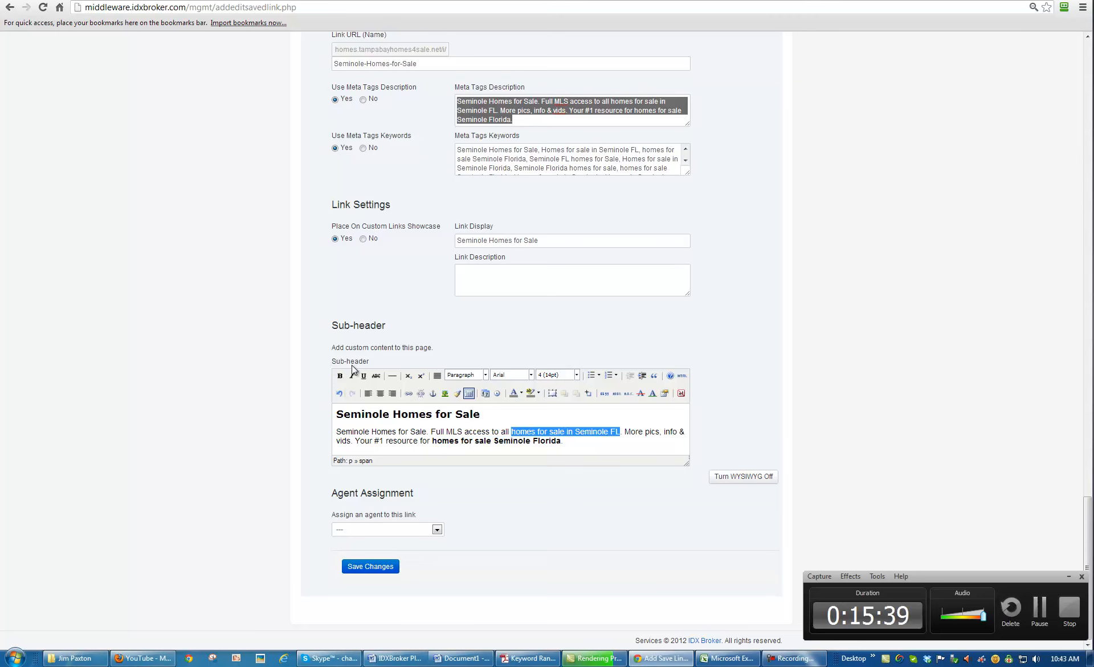
click(340, 375)
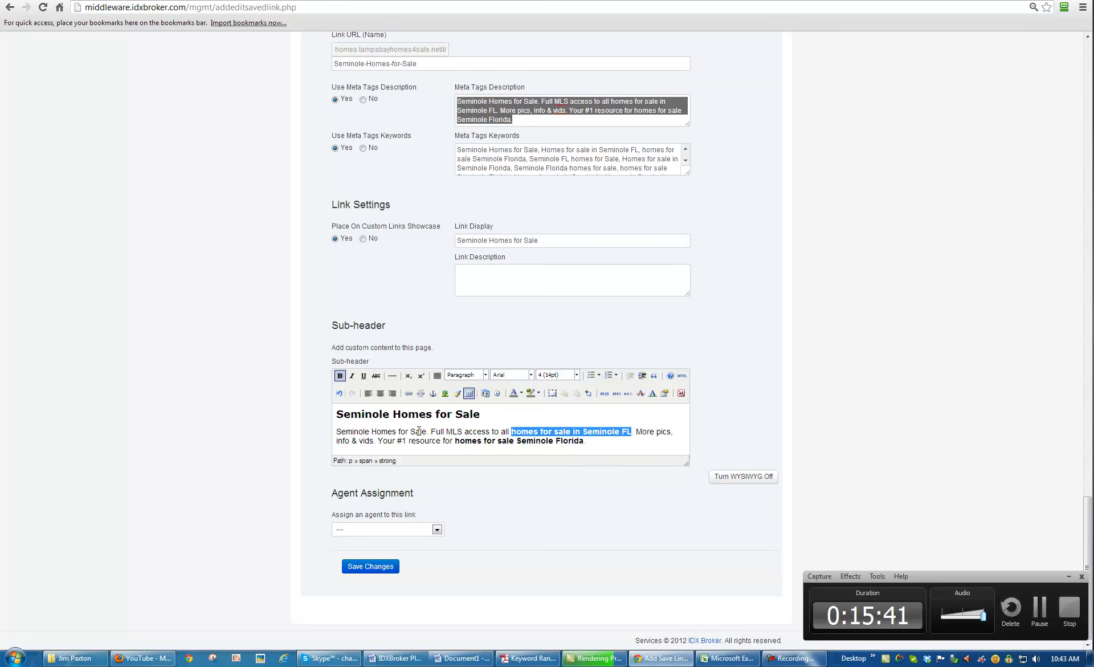
drag(425, 431, 336, 433)
click(339, 376)
click(407, 431)
click(438, 441)
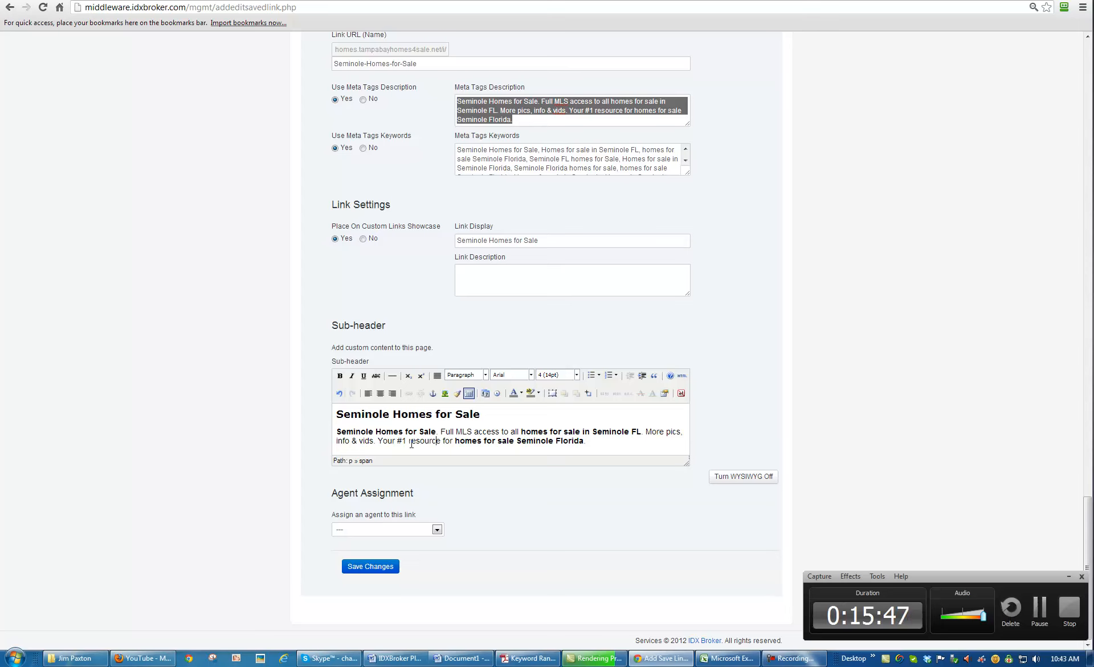
drag(337, 433, 437, 431)
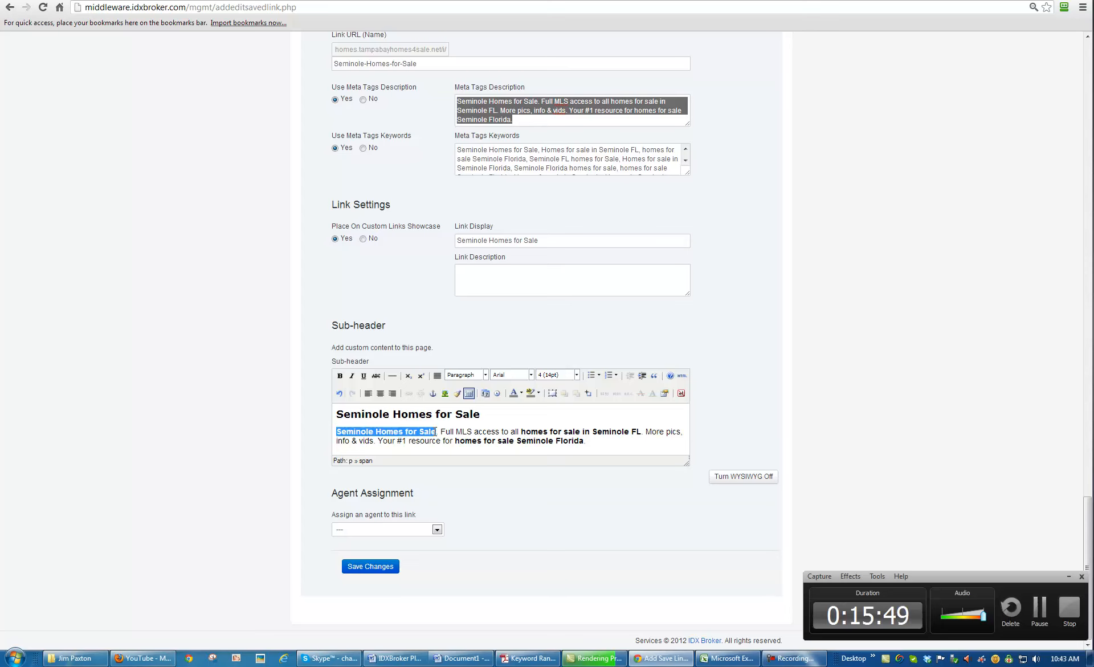
key(ctrl+b)
click(348, 432)
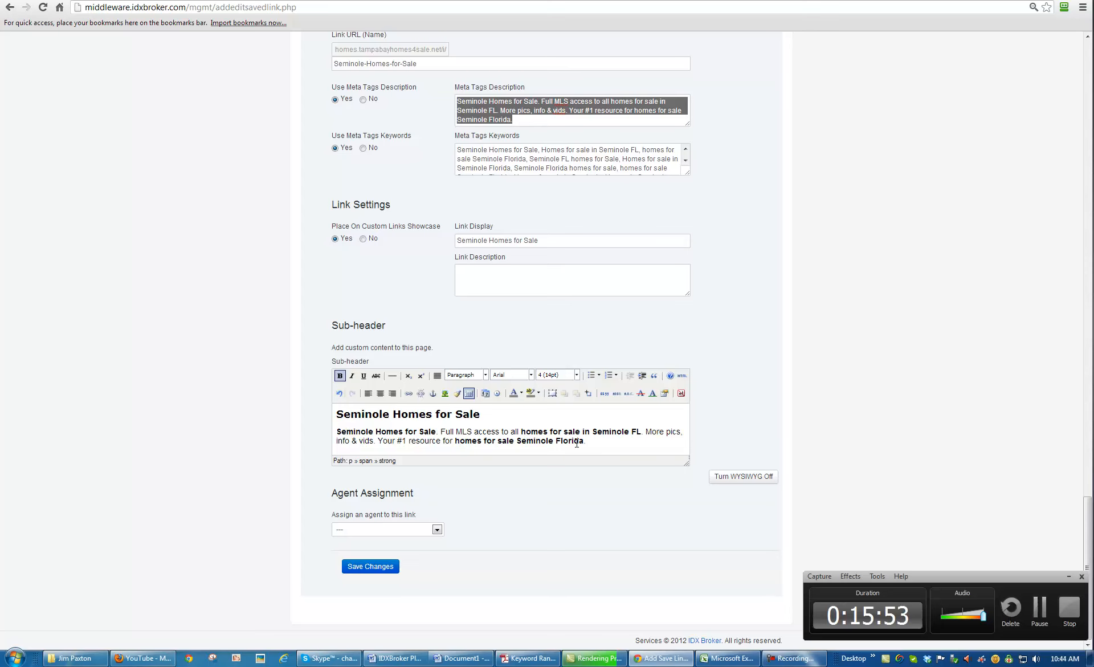
drag(584, 441, 461, 443)
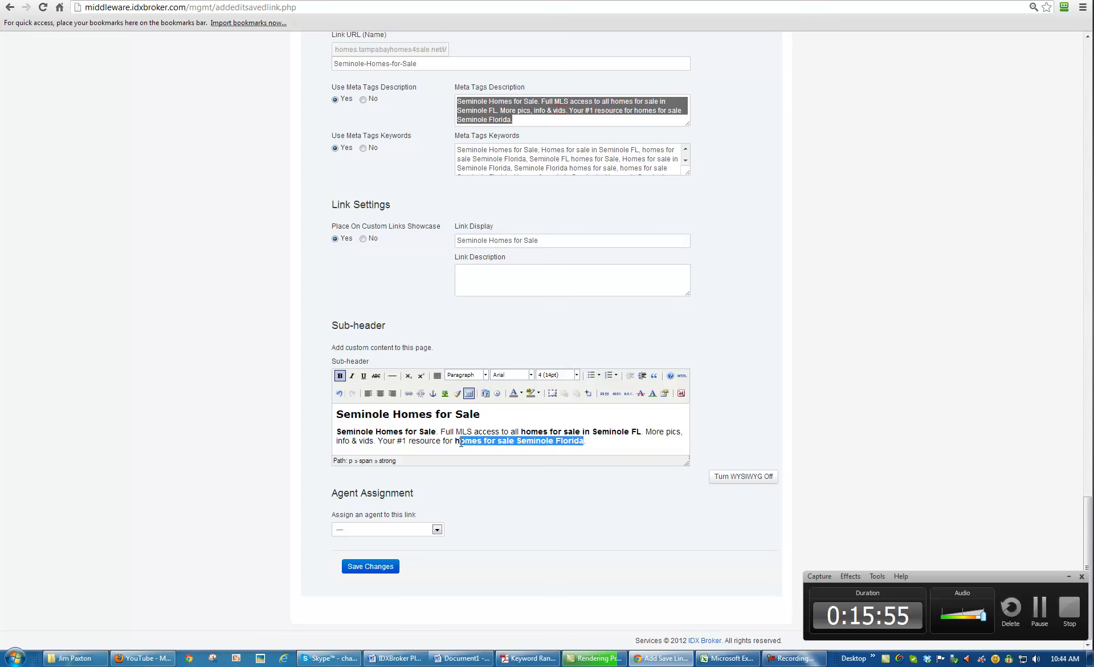
click(461, 442)
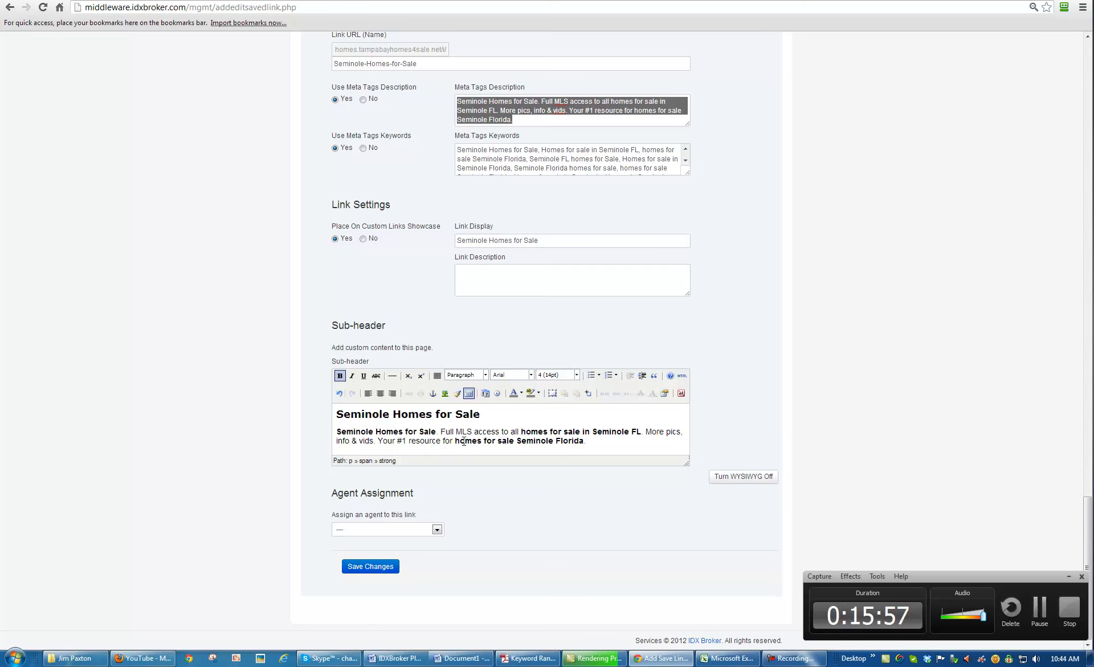
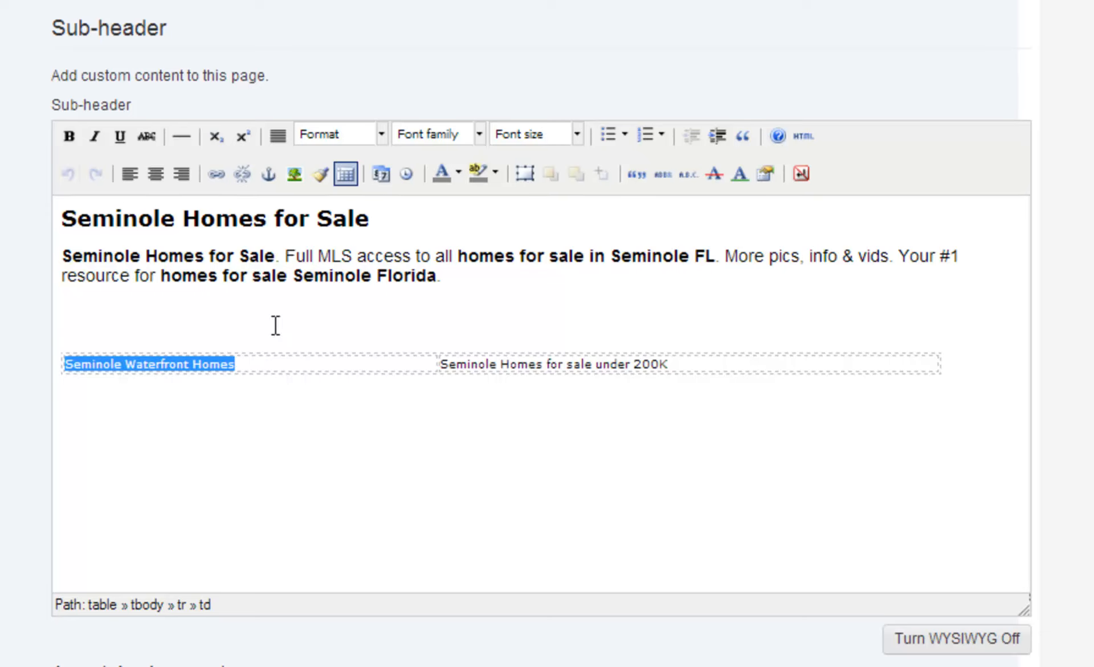
Link the table text "Seminole Waterfront Homes" to its saved link's address, titled "Seminole Waterfront Homes", and make it a bulleted item
click(215, 173)
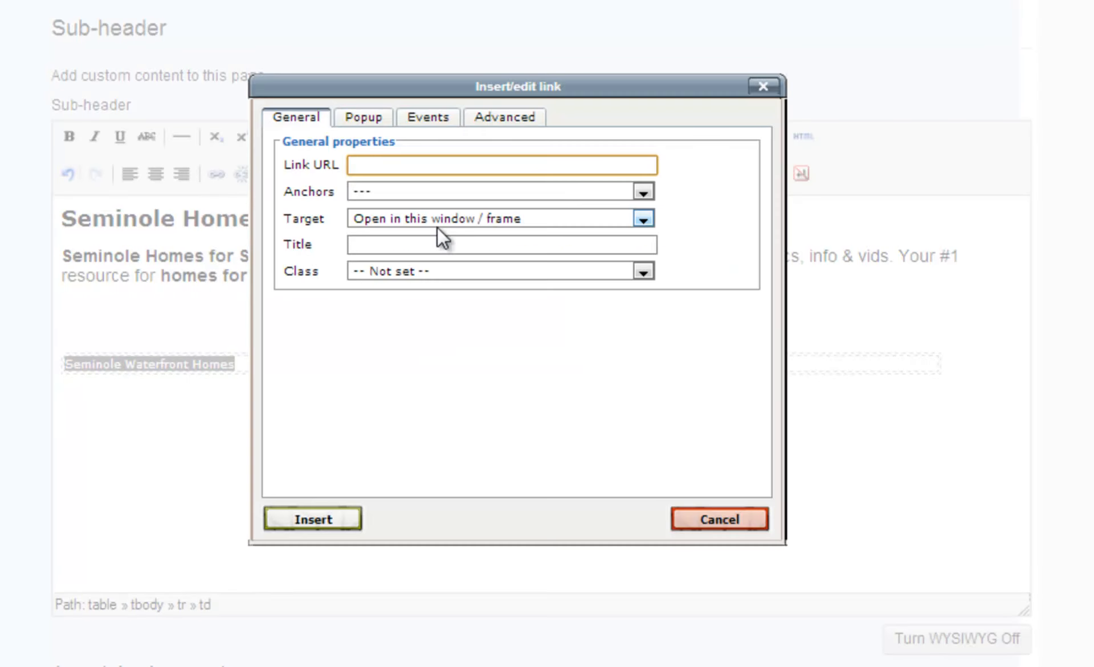
click(382, 244)
text(Seminole Waterfront Homes)
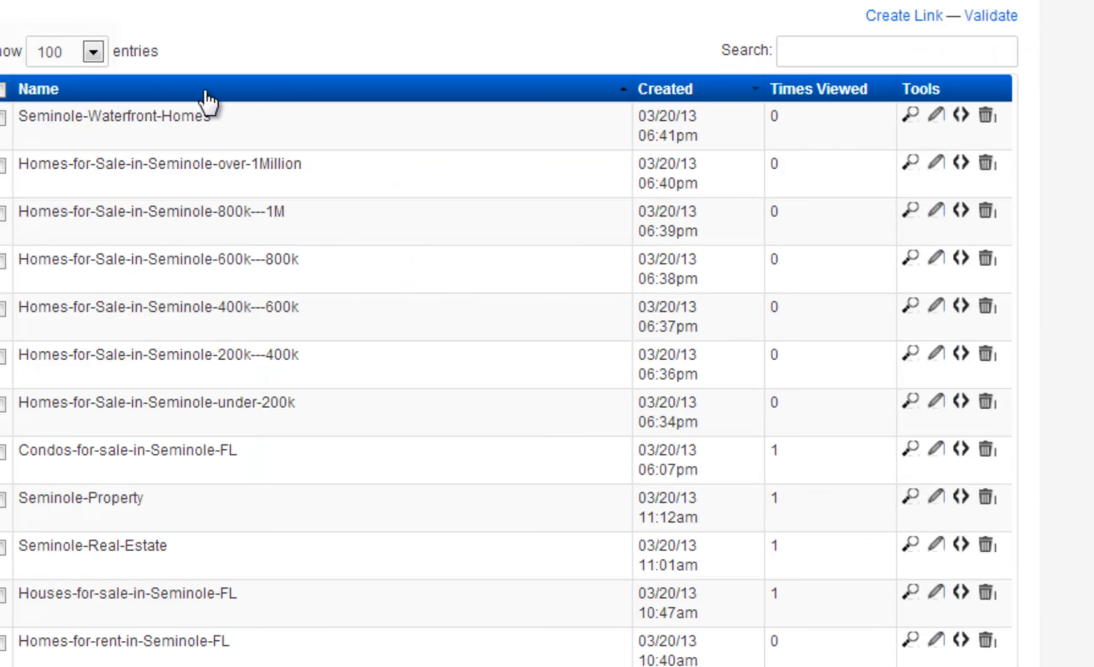
right_click(911, 118)
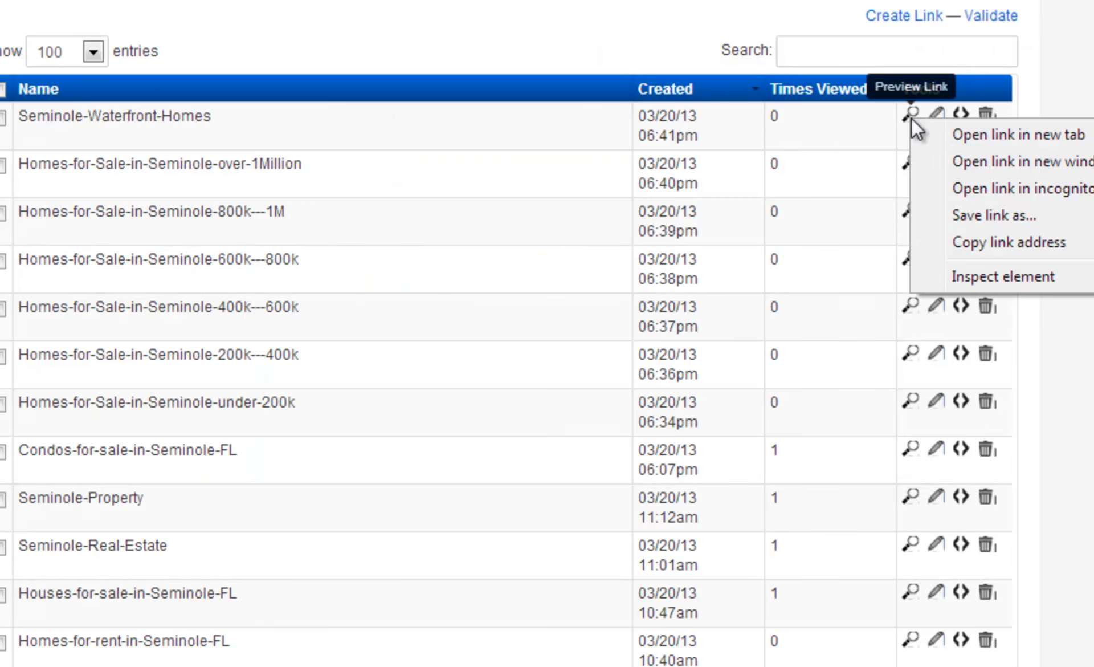
click(1009, 242)
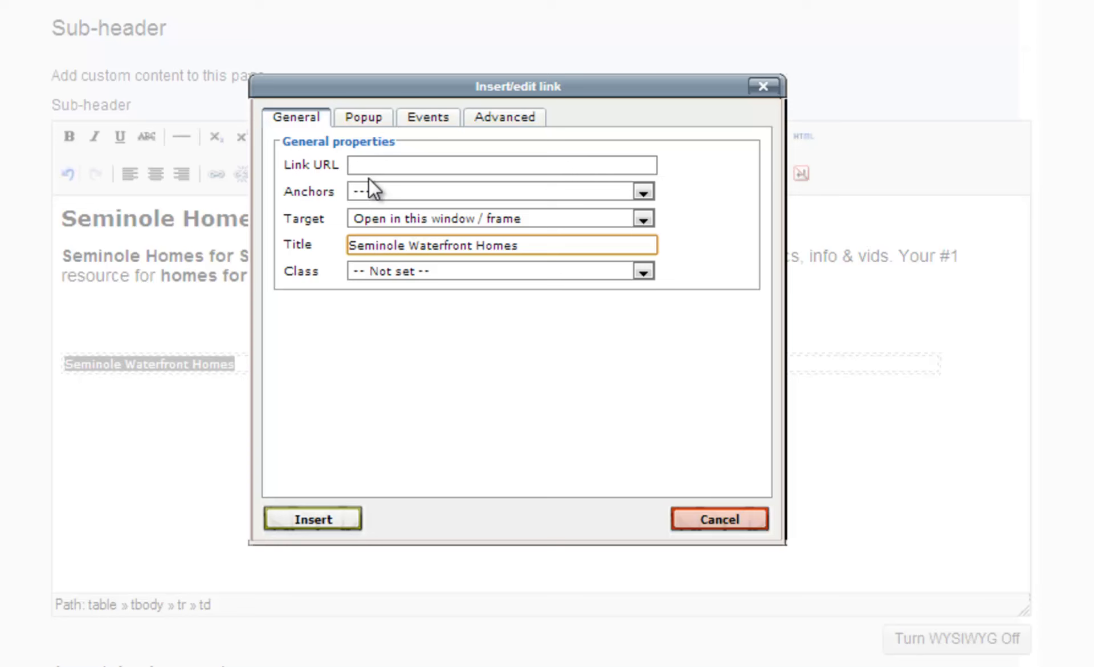
click(368, 165)
text(bayhomes4sale.net/i/Seminole-Waterfront-Homes)
click(315, 519)
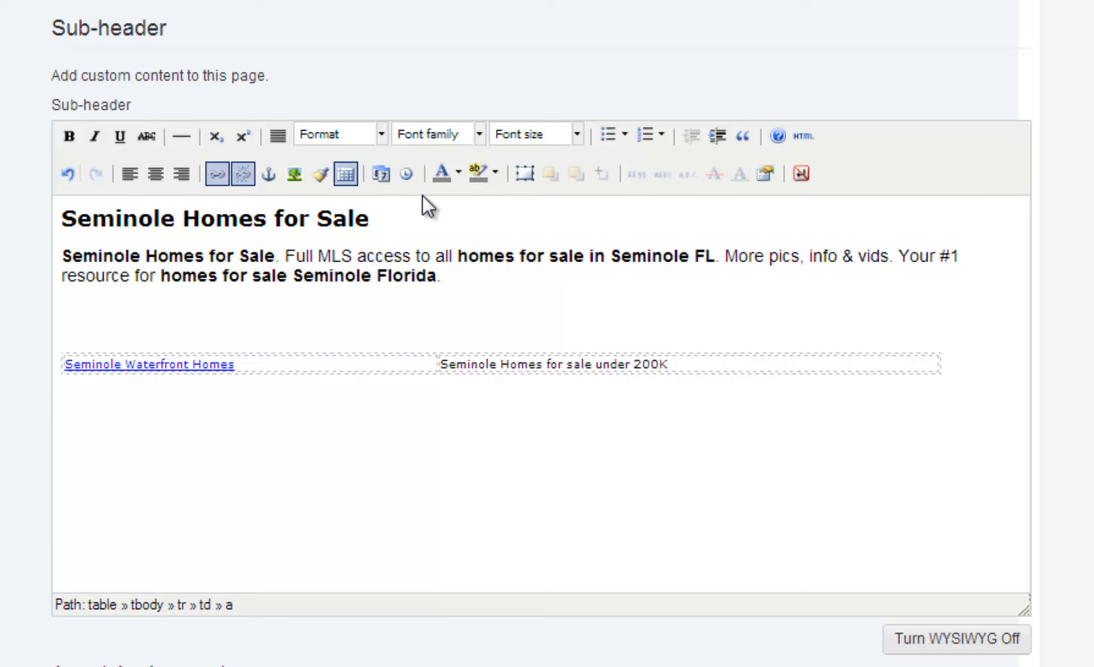
click(614, 145)
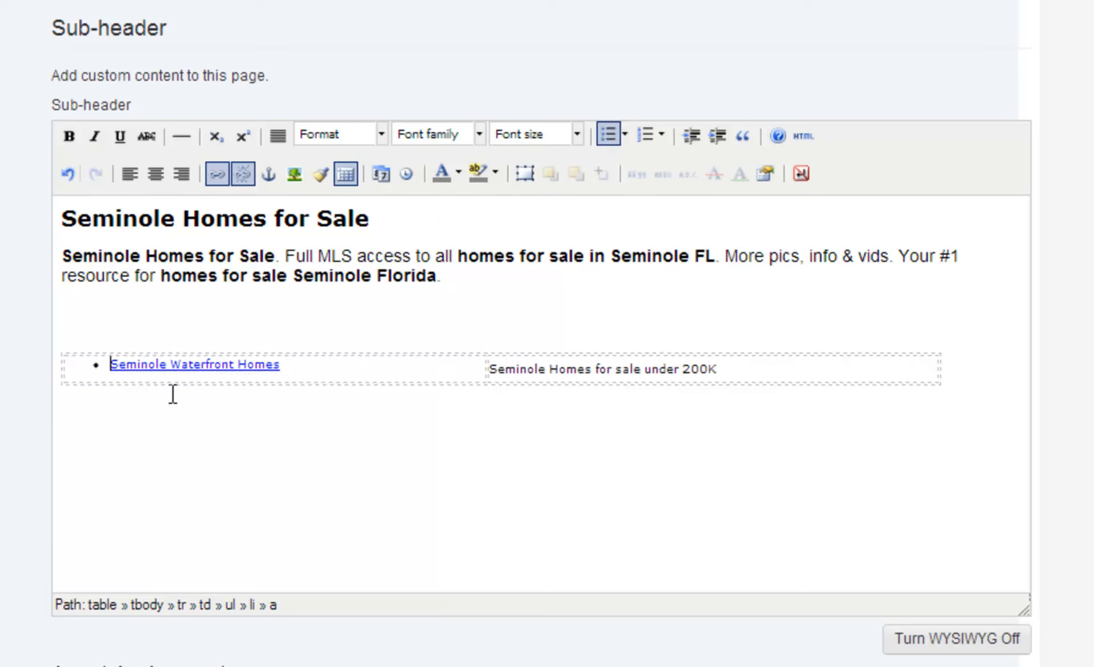
Start a link on the table text "Seminole Homes for sale under 200K" and use that same text as the link title
drag(717, 369, 493, 376)
right_click(502, 370)
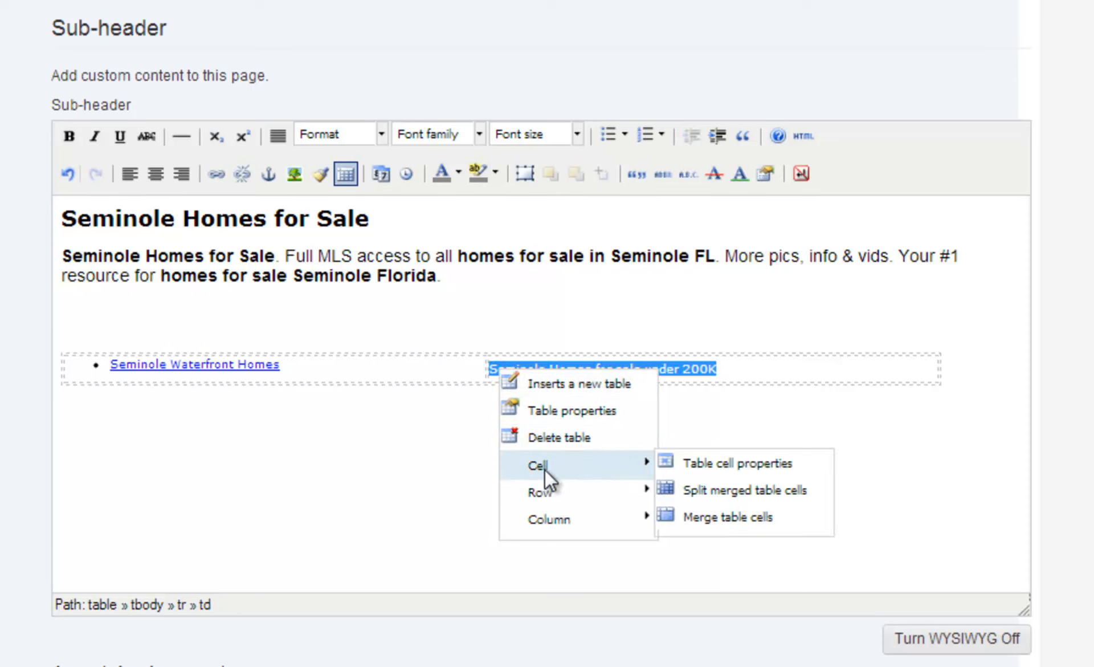
mouse_move(484, 376)
mouse_down()
mouse_move(728, 369)
mouse_move(495, 370)
mouse_up()
key(ctrl+c)
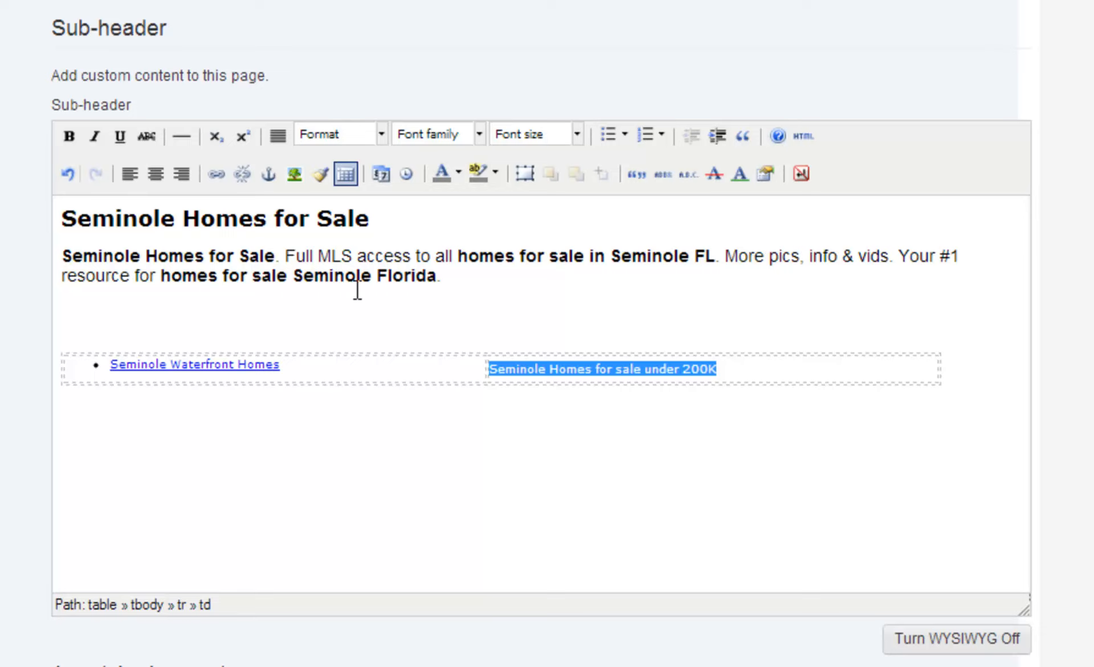
click(216, 175)
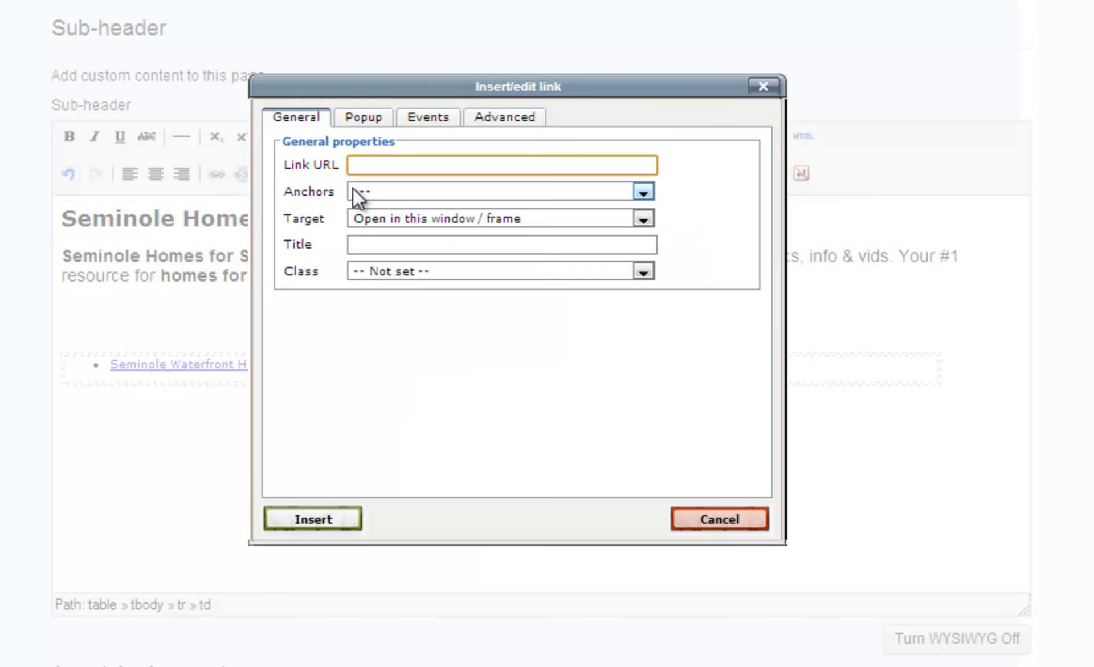
click(371, 244)
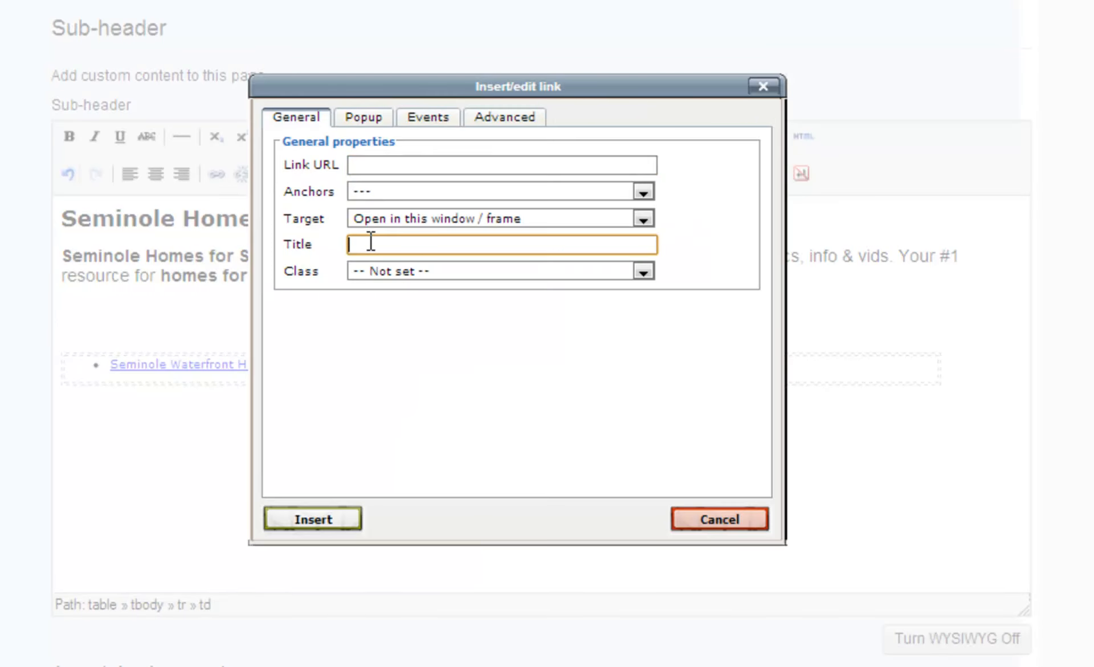
key(ctrl+v)
Copy the Homes-for-Sale-in-Seminole-under-200k saved link's address, enter it as the link URL and insert the link
key(ctrl+Tab)
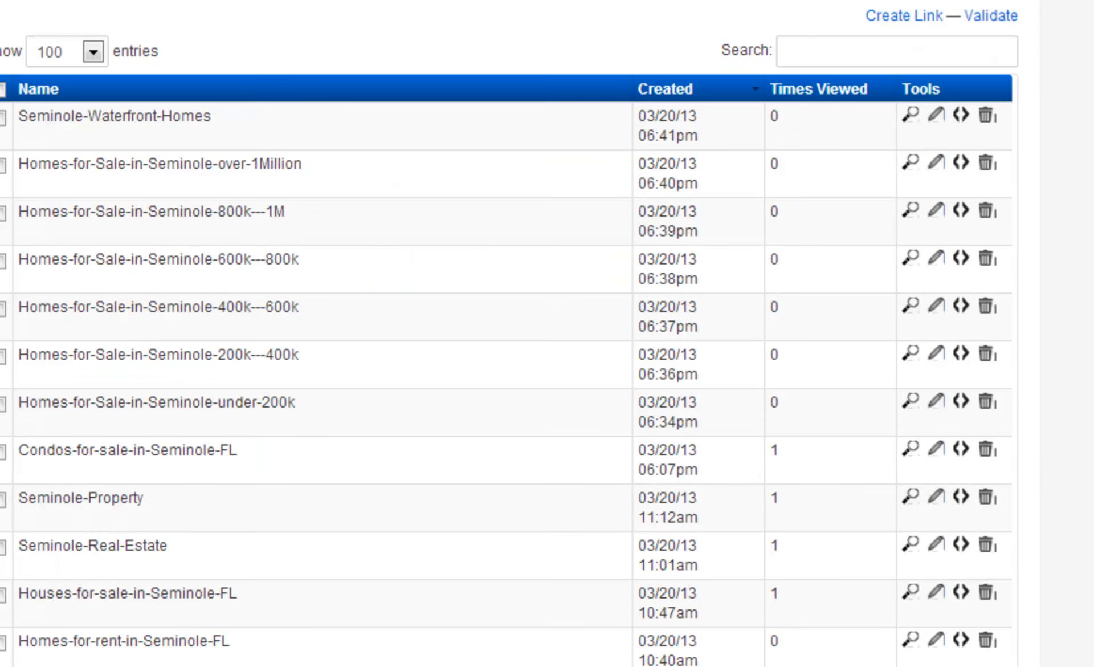
right_click(906, 401)
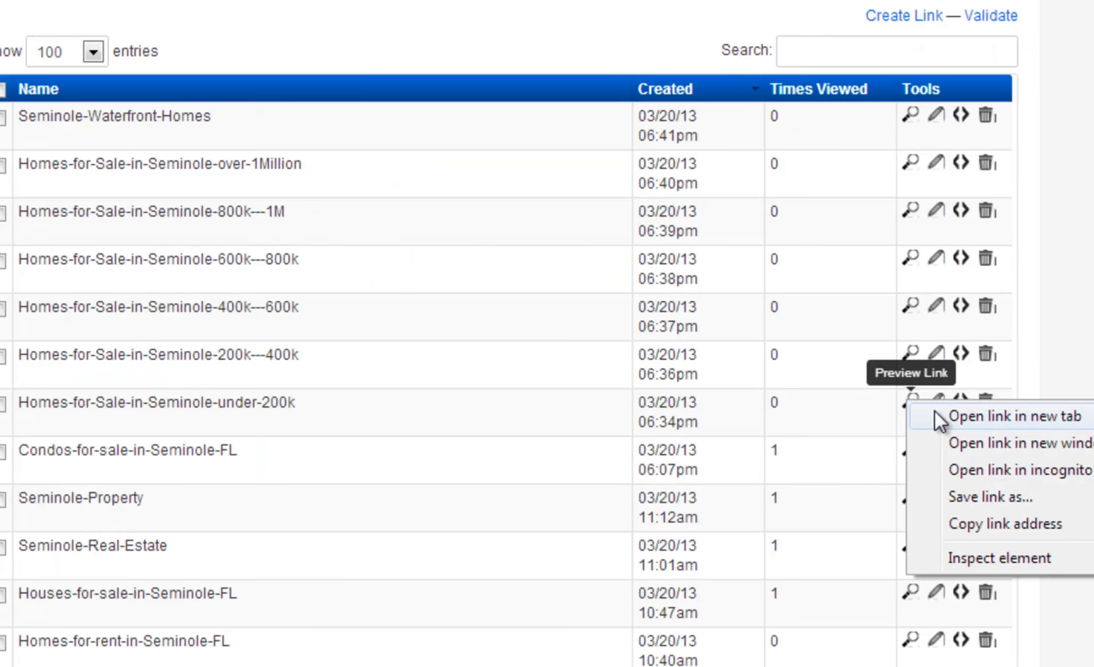
click(968, 521)
key(ctrl+Tab)
click(371, 166)
key(ctrl+v)
click(341, 521)
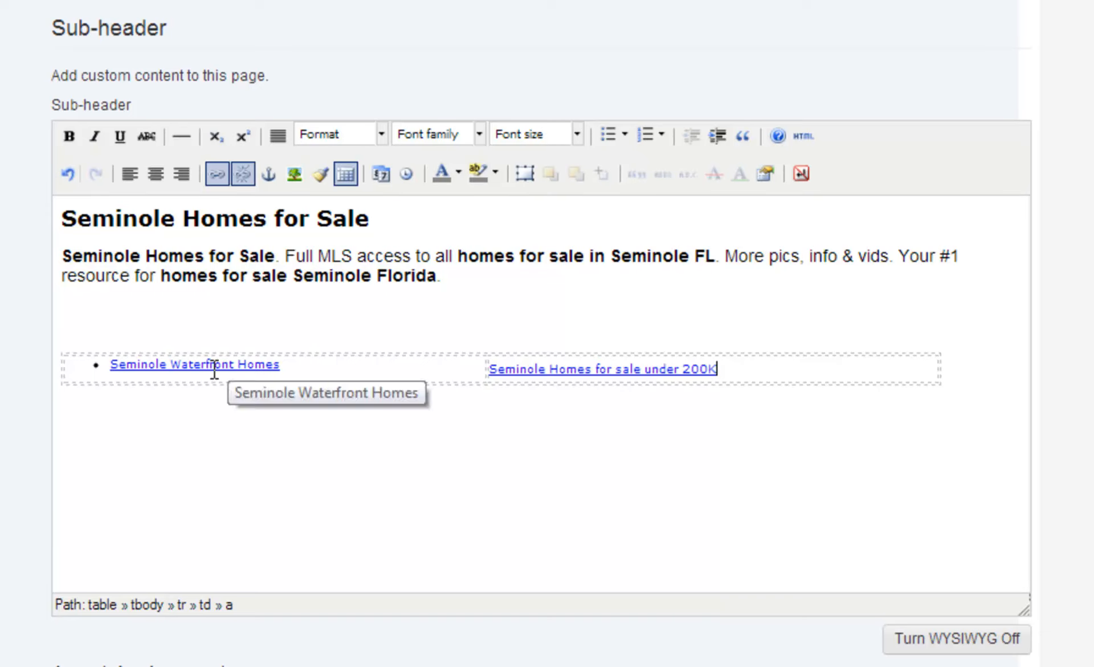
click(299, 371)
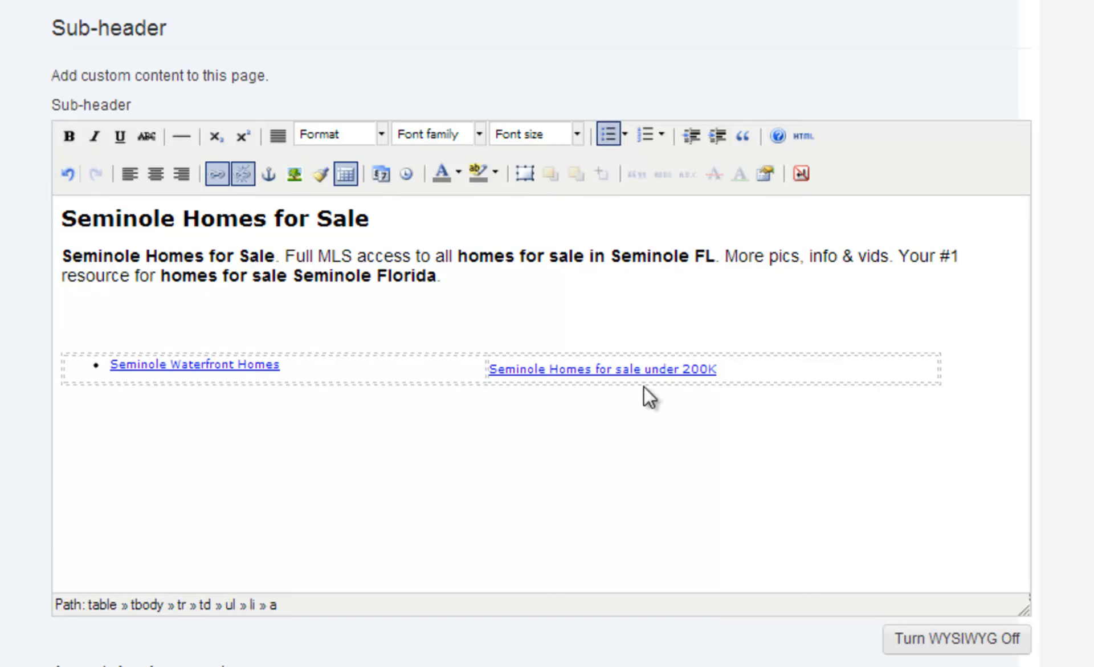
click(497, 370)
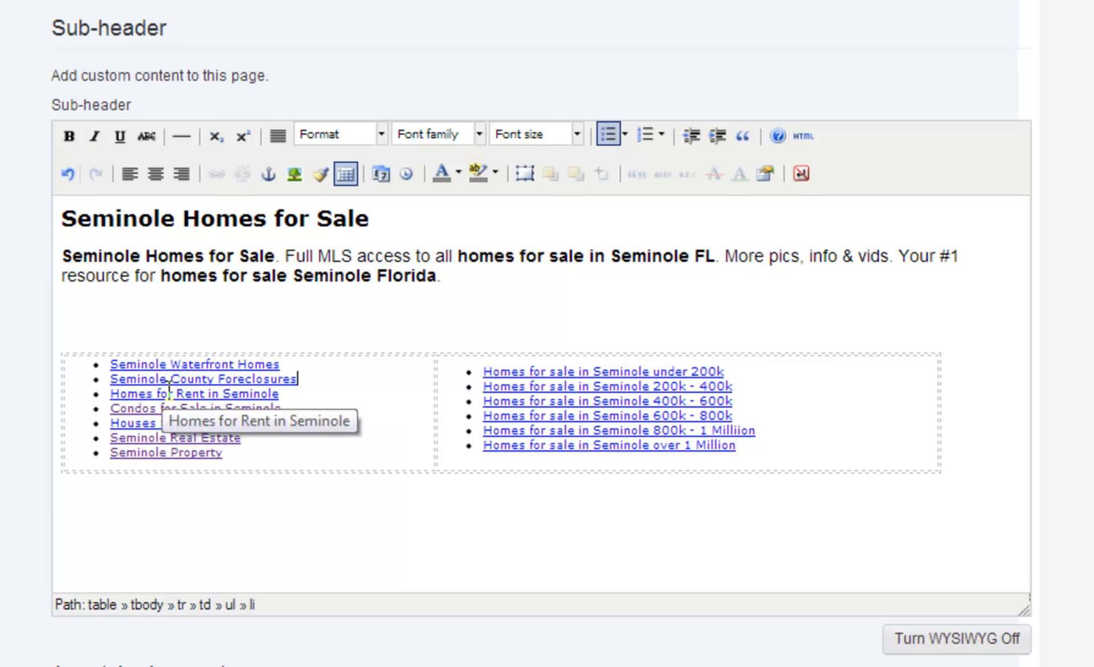
Delete the empty lines between the sub-header's description paragraph and the links table
click(184, 322)
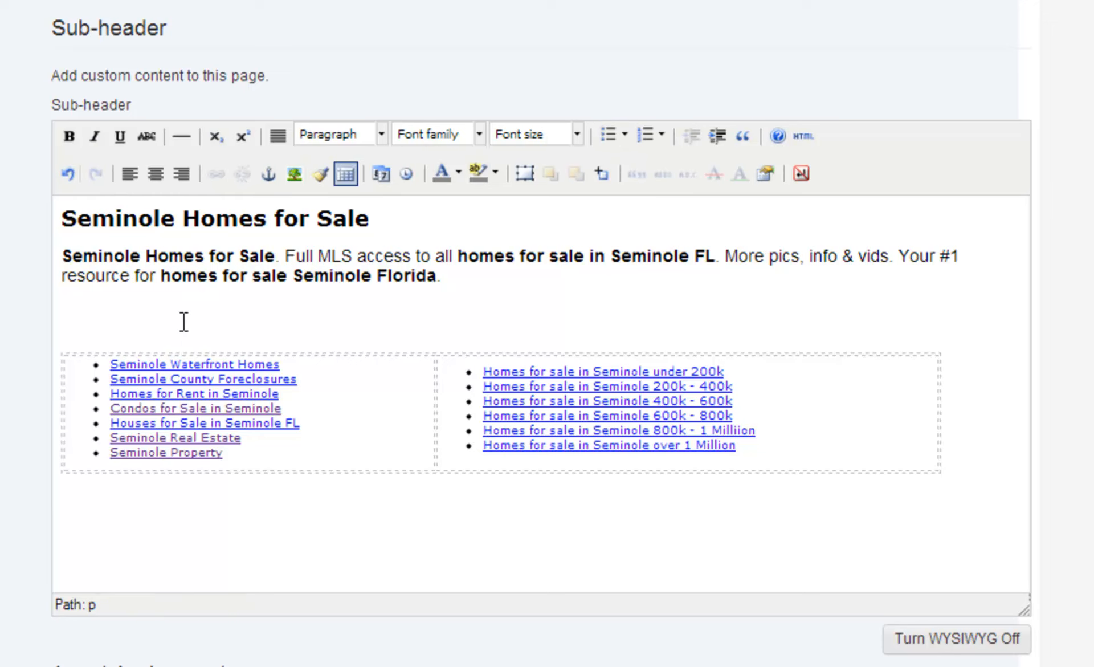
key(BackSpace)
key(BackSpace)
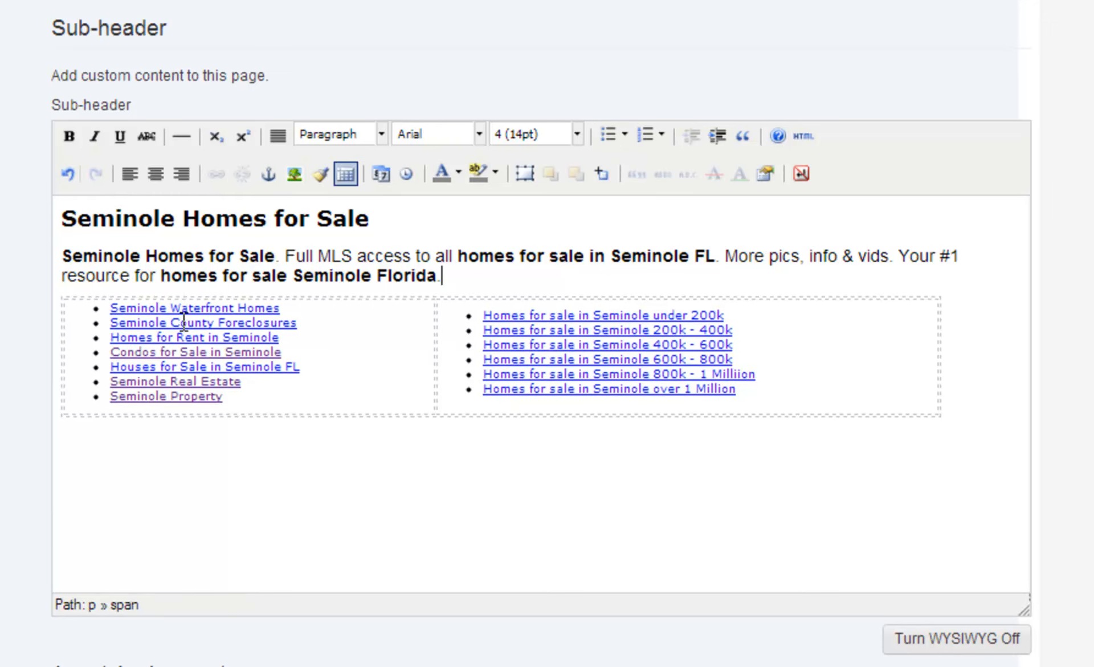
click(183, 502)
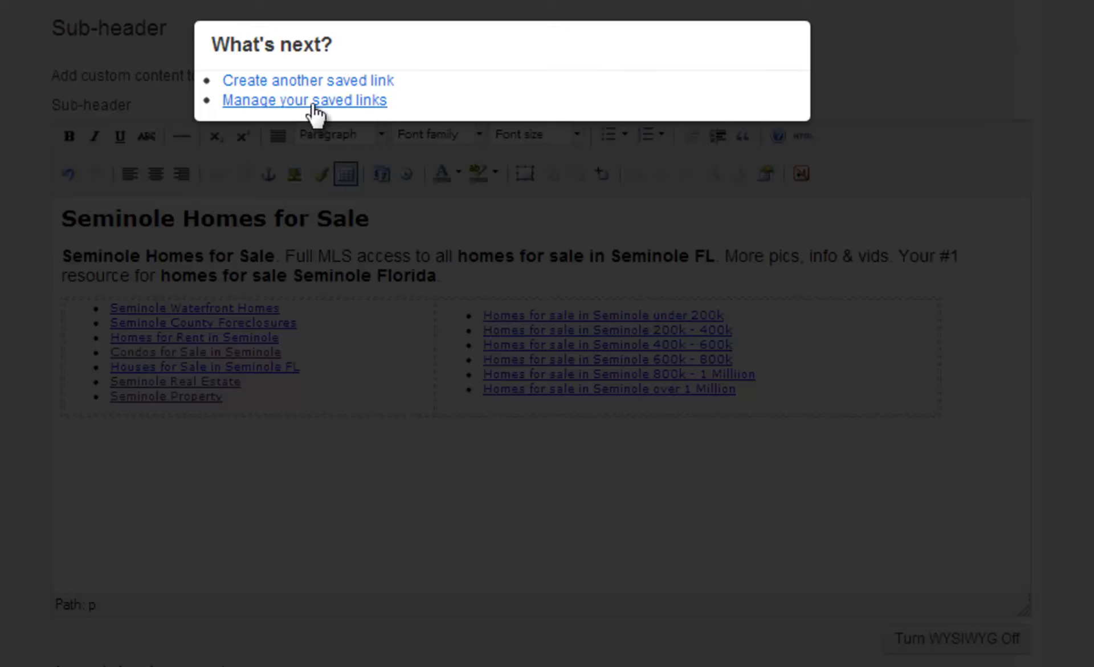
Return to managing the saved links and open the preferences of Seminole-Homes-for-Sale
click(359, 101)
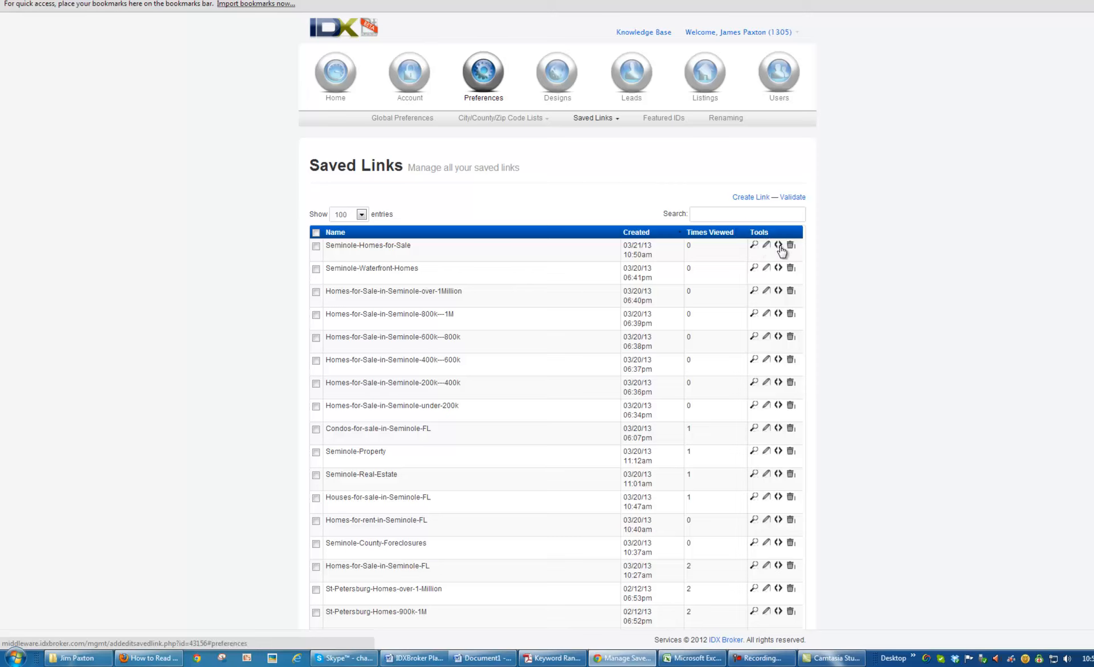
right_click(780, 246)
click(789, 255)
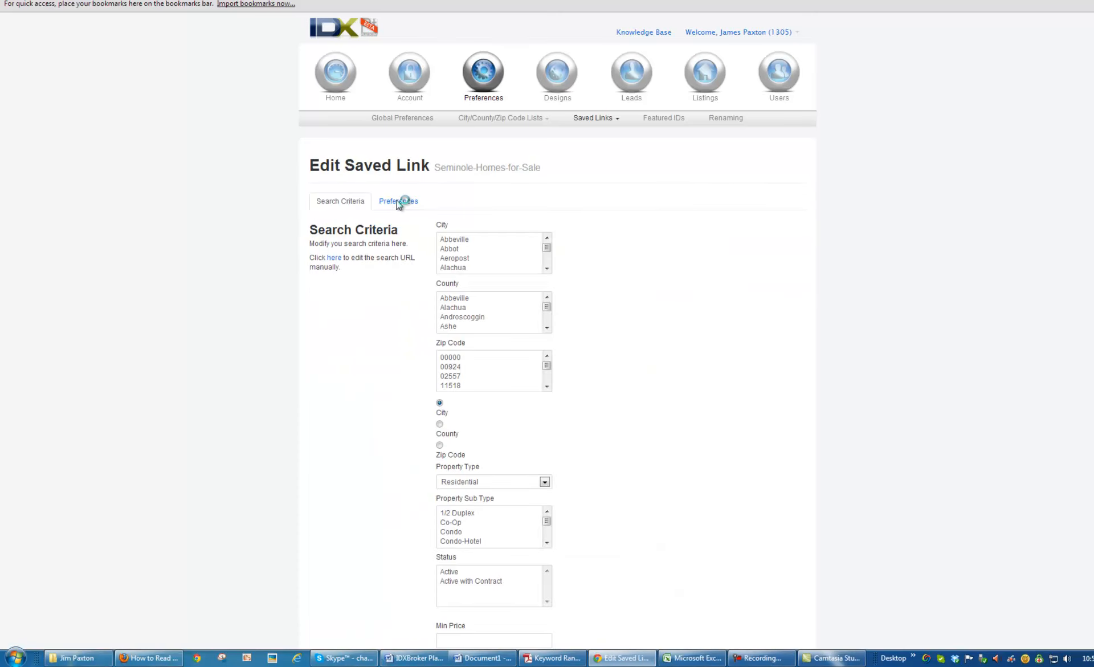
click(399, 201)
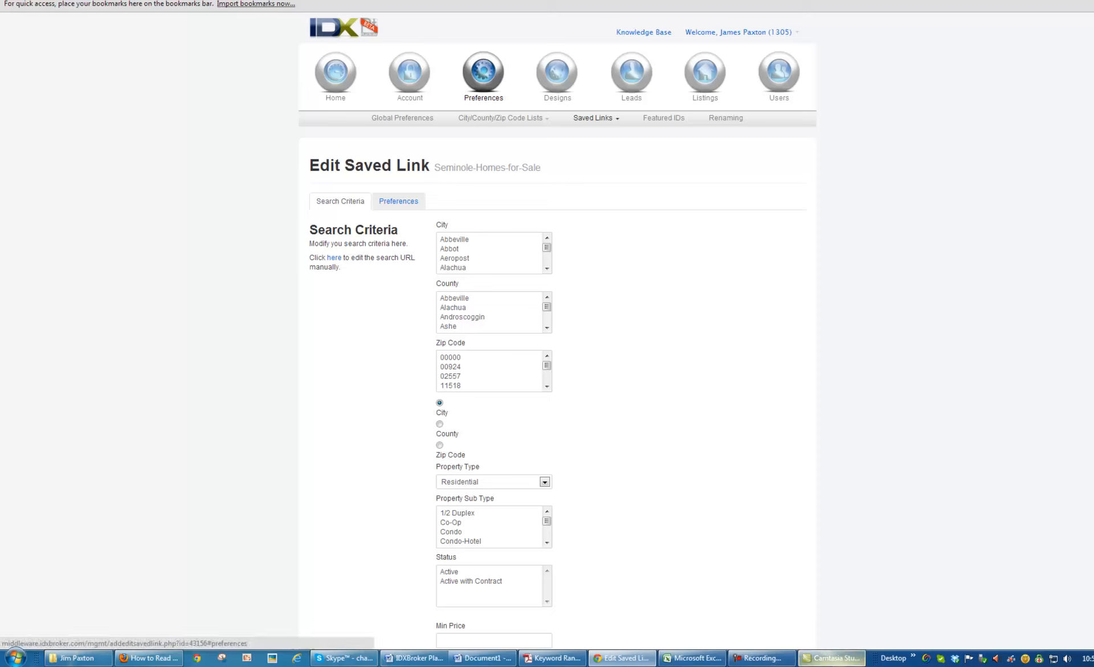
mouse_move(787, 664)
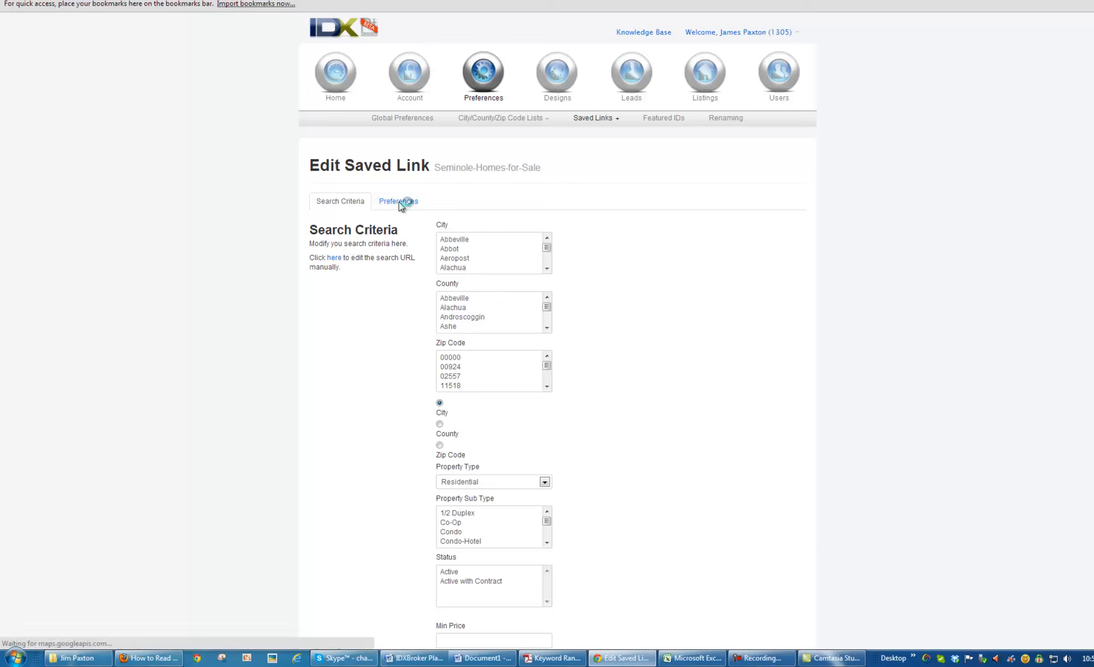
click(762, 658)
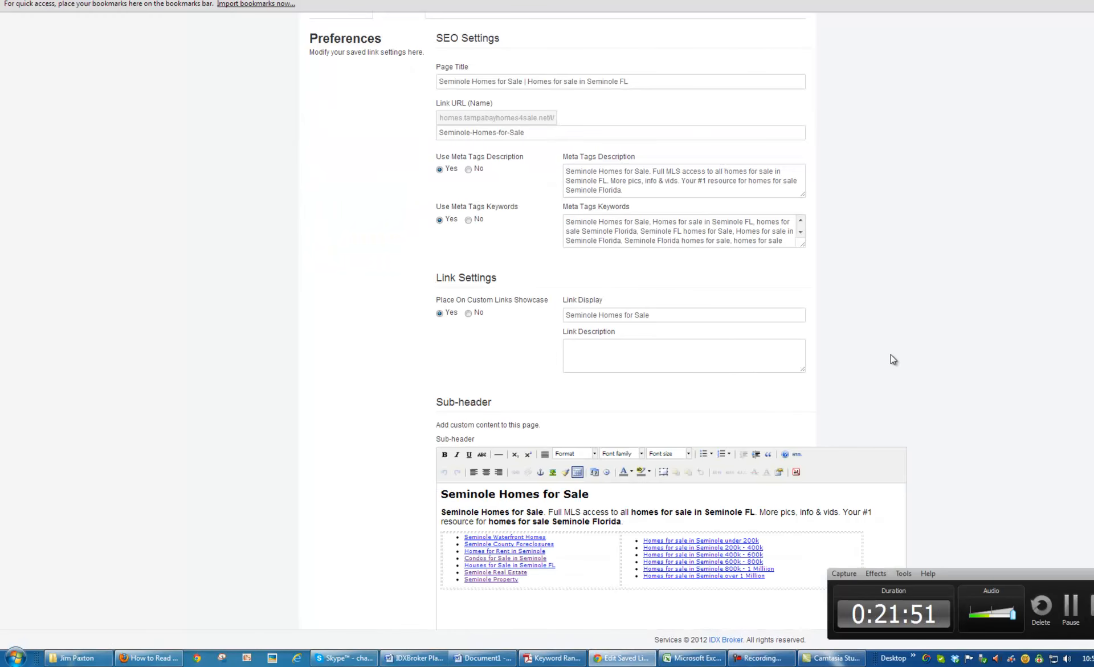
Show the sub-header as HTML source and enlarge its text box
scroll(890, 354, down, 4)
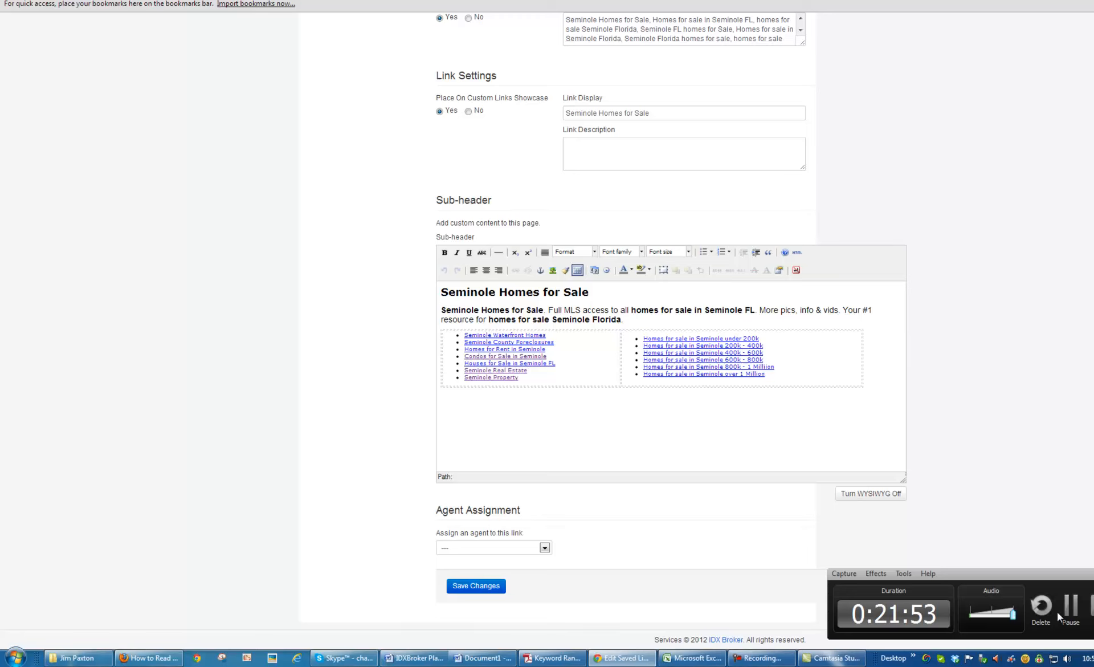
click(872, 494)
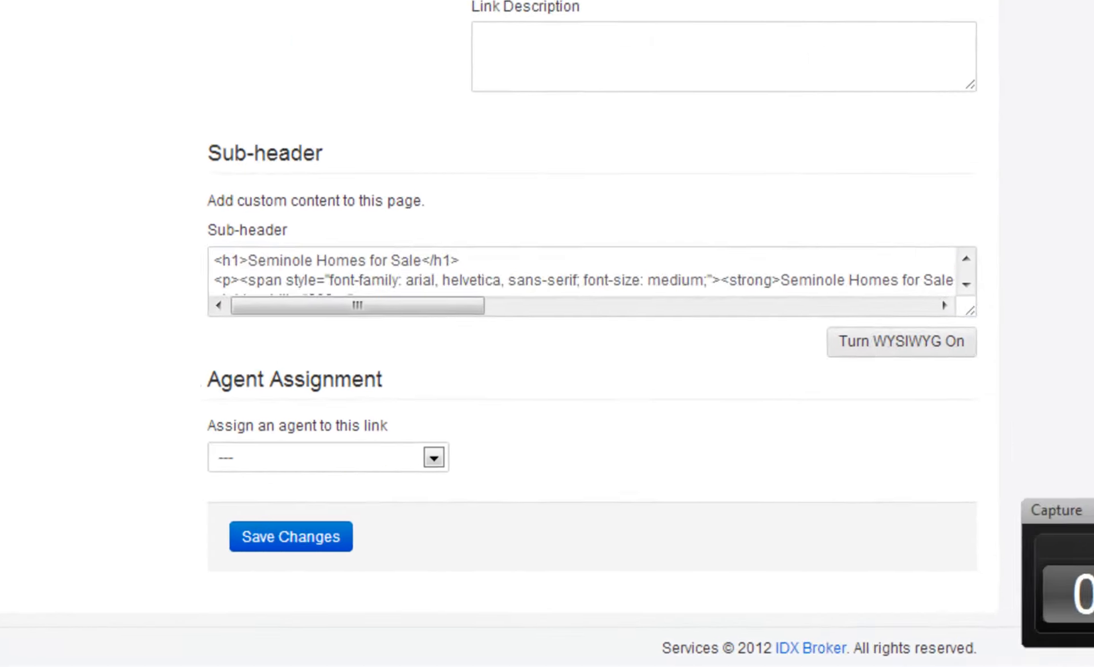
drag(971, 313, 1091, 664)
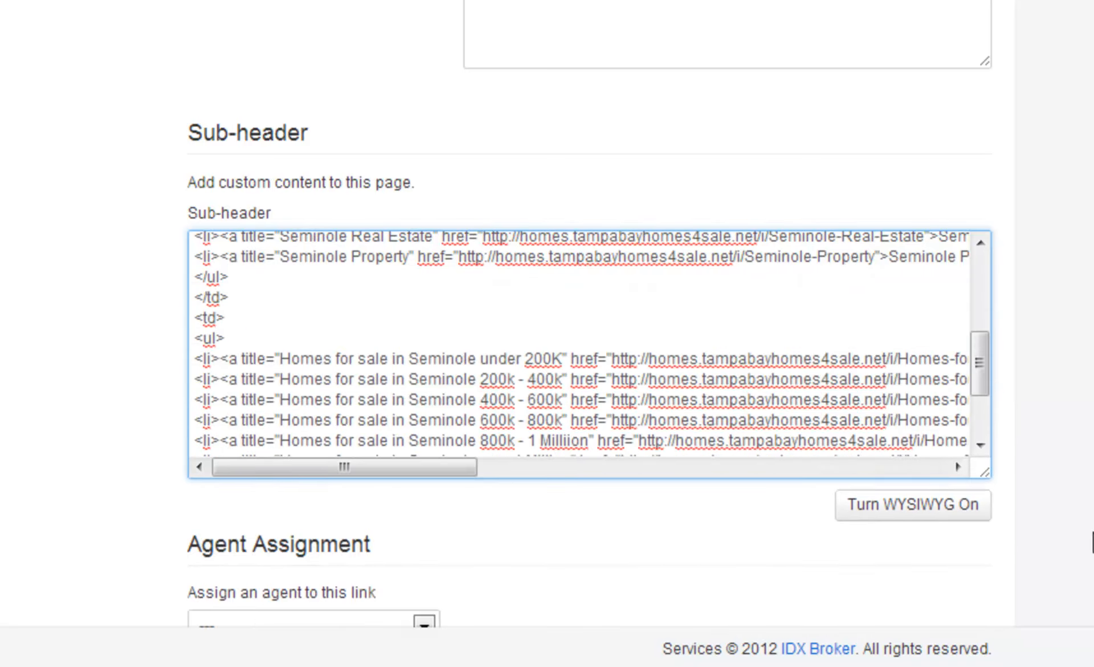
scroll(777, 320, down, 5)
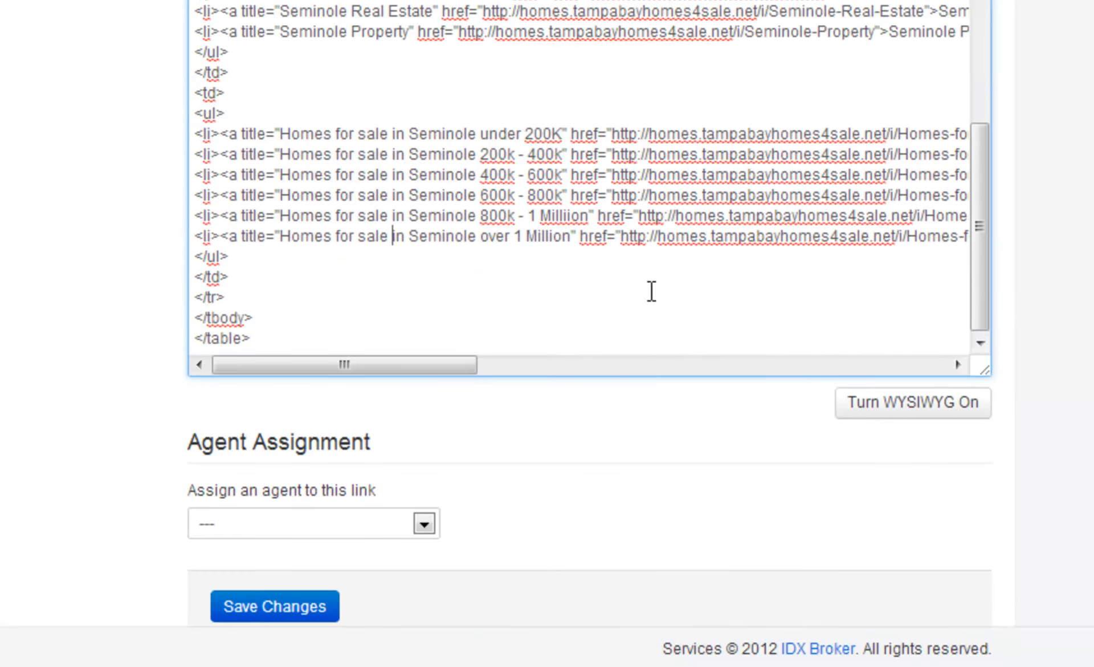
scroll(651, 280, down, 2)
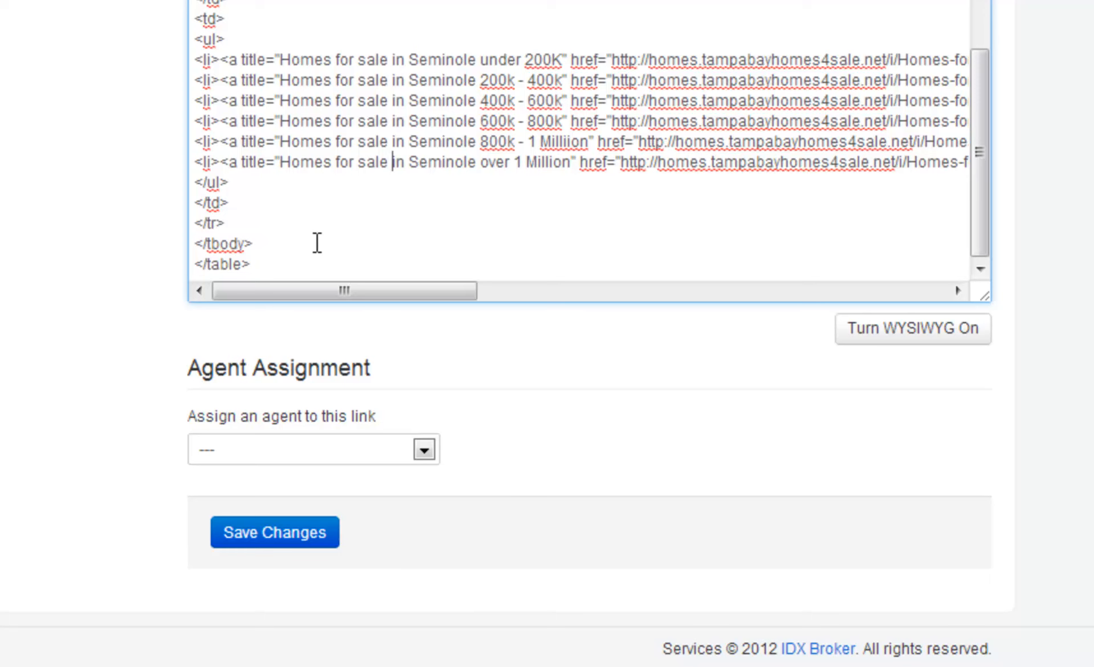
Copy the links table's code from <table width="800px"> through </table>, then save the saved link's changes
drag(281, 259, 195, 89)
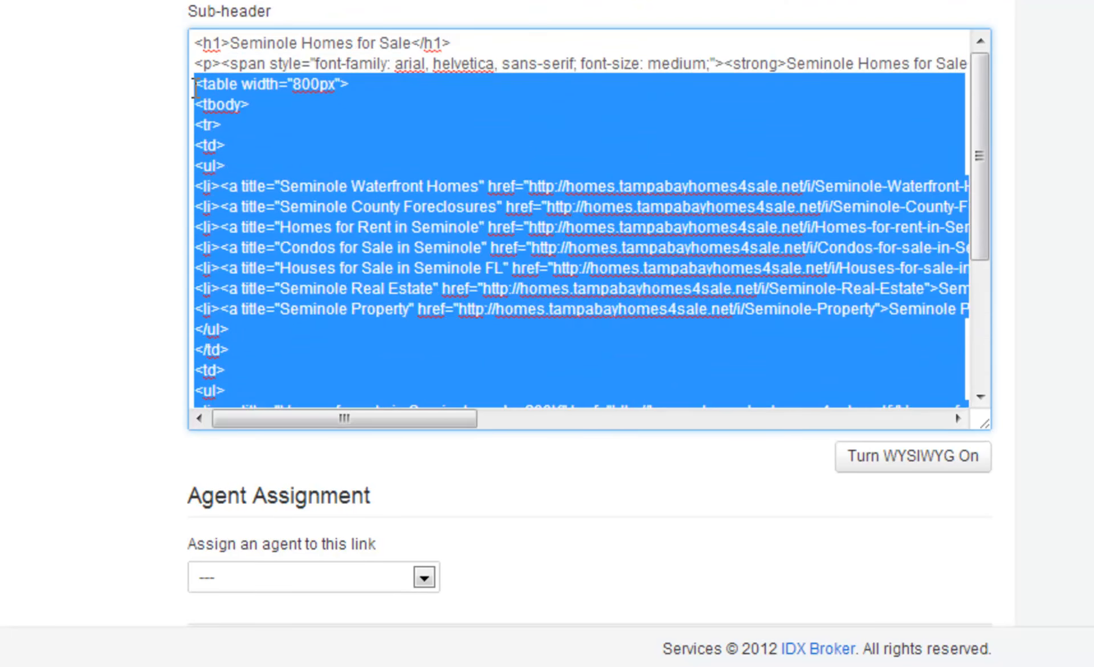
right_click(234, 103)
click(310, 215)
click(108, 179)
scroll(1077, 415, down, 2)
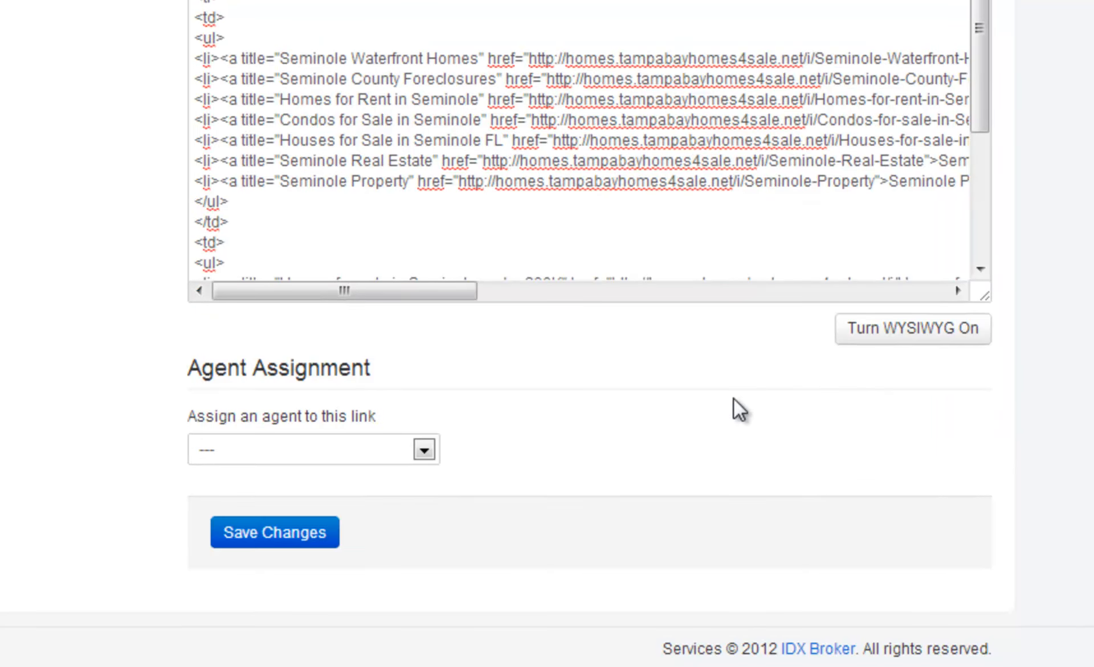
click(302, 530)
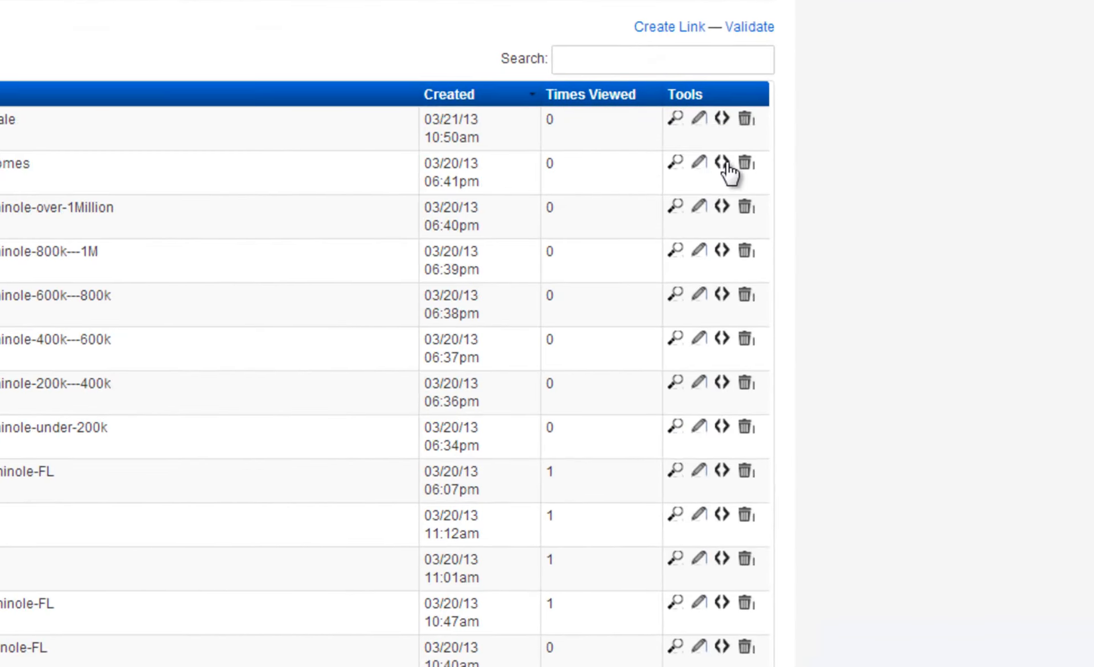
Open the preferences of Seminole-Waterfront-Homes and all six Homes-for-Sale-in-Seminole price-range links, from over-1Million down to under-200k, each in a new tab
right_click(728, 164)
click(753, 180)
right_click(727, 209)
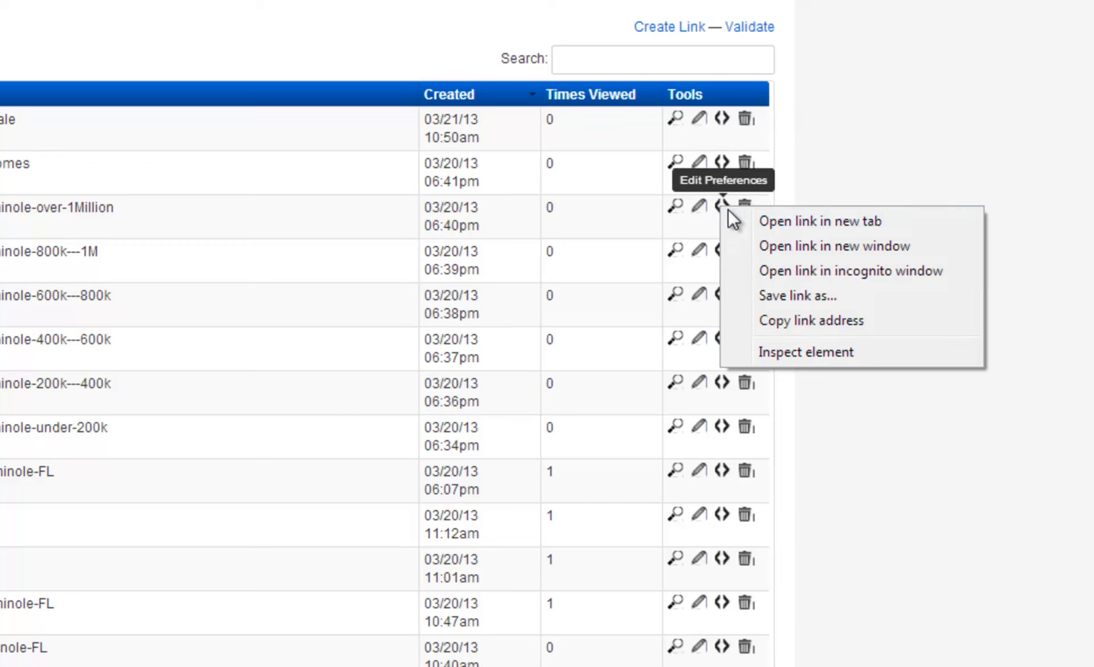
click(742, 221)
right_click(719, 252)
click(748, 269)
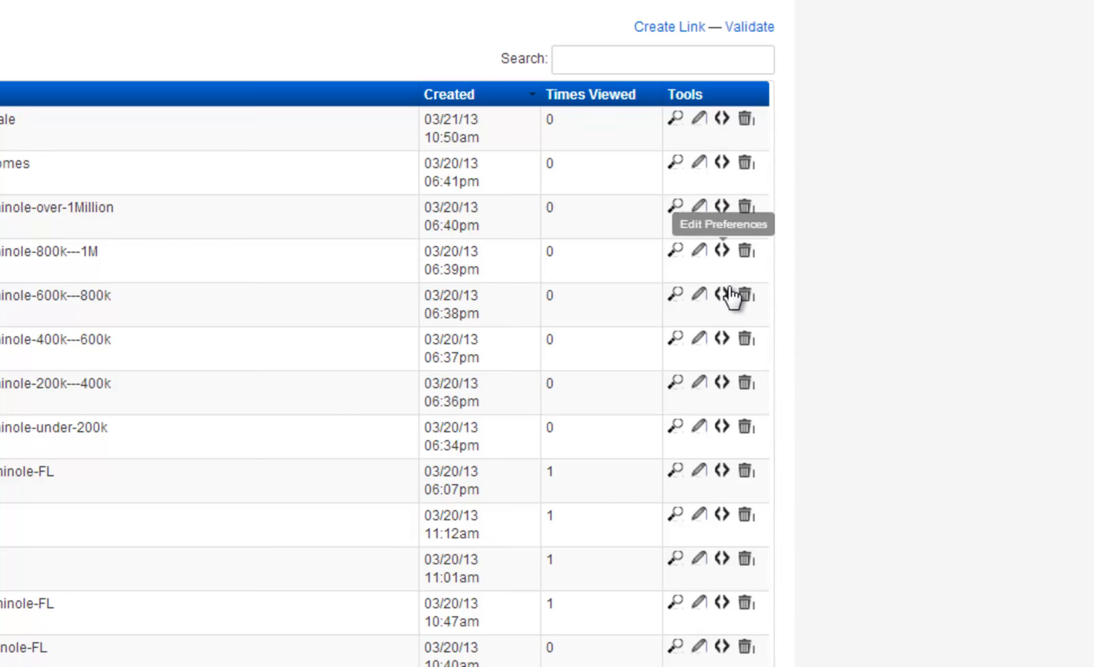
right_click(728, 296)
click(759, 308)
right_click(727, 338)
click(750, 347)
right_click(723, 383)
click(775, 391)
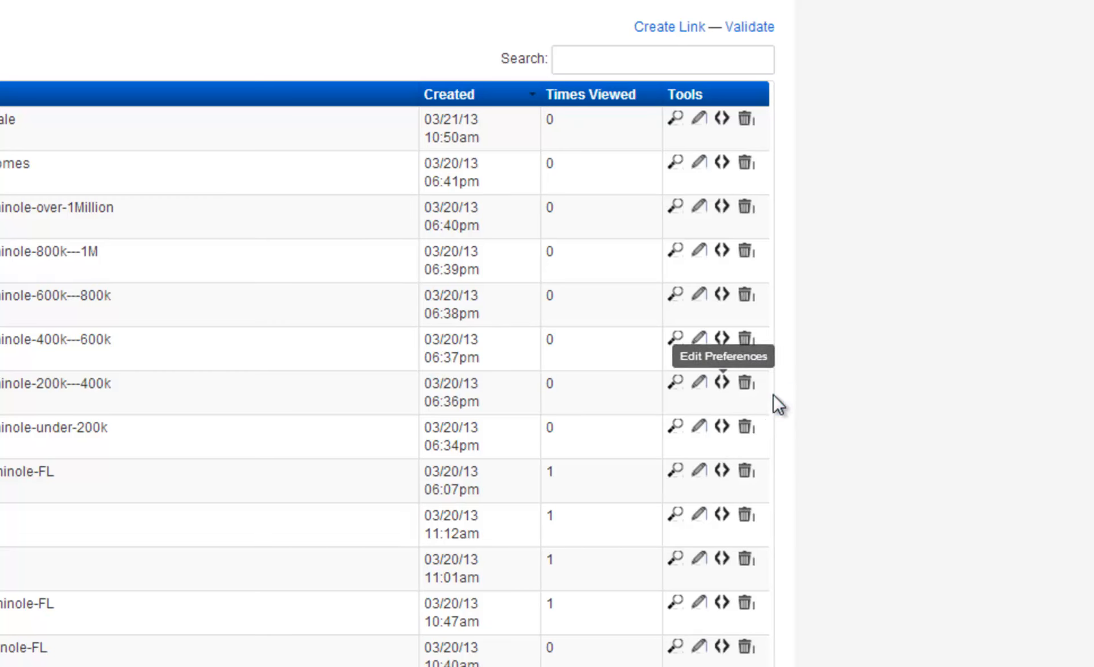
right_click(724, 439)
click(754, 447)
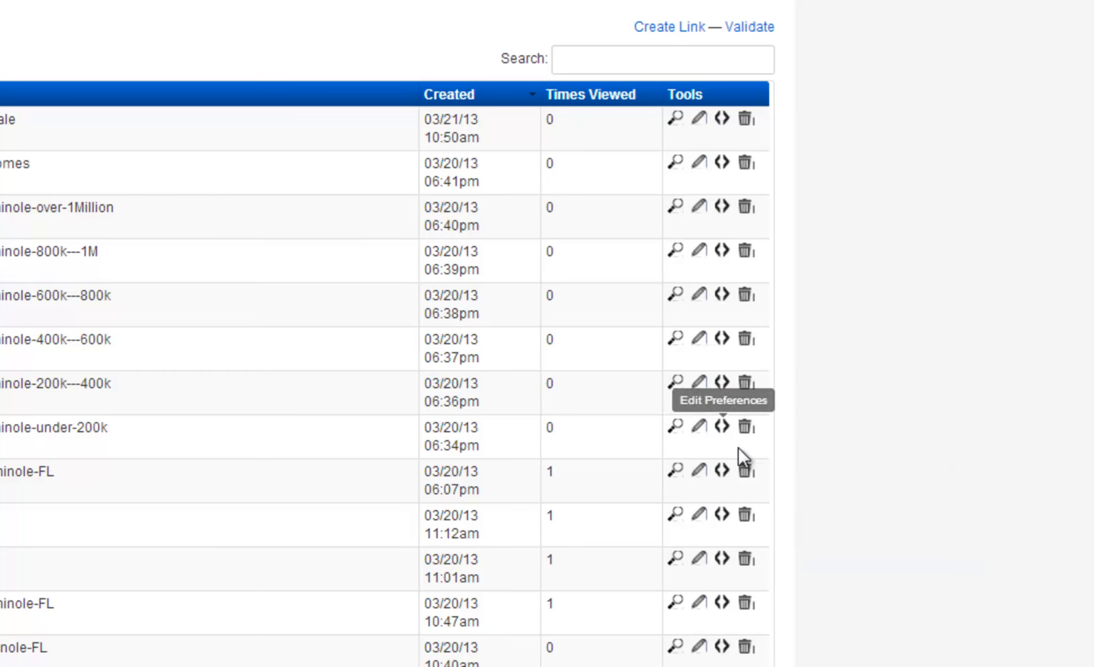
Open the preferences of the Seminole condos, property, real estate, houses for sale, homes for rent and county foreclosures links in new tabs
right_click(719, 471)
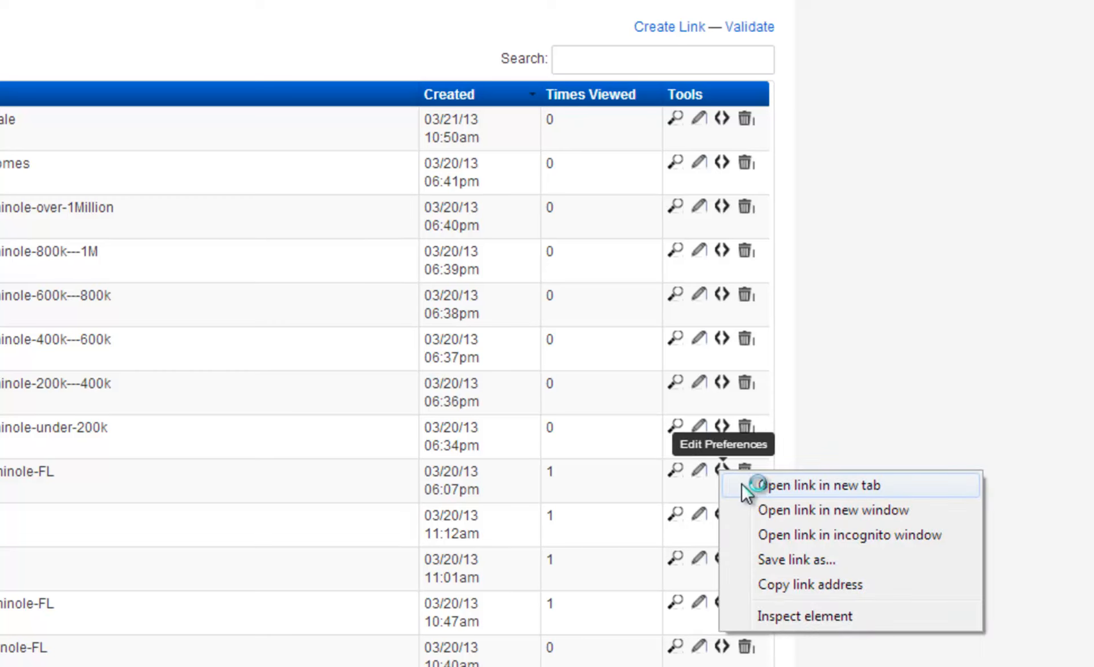
click(741, 481)
right_click(723, 514)
click(744, 532)
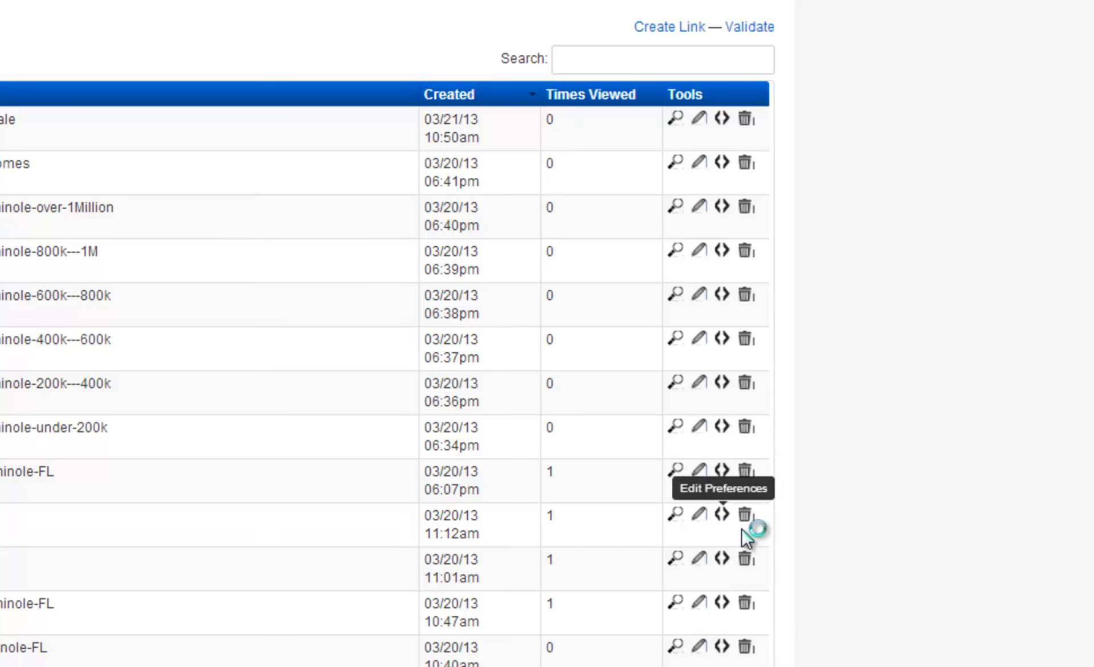
right_click(721, 557)
click(746, 579)
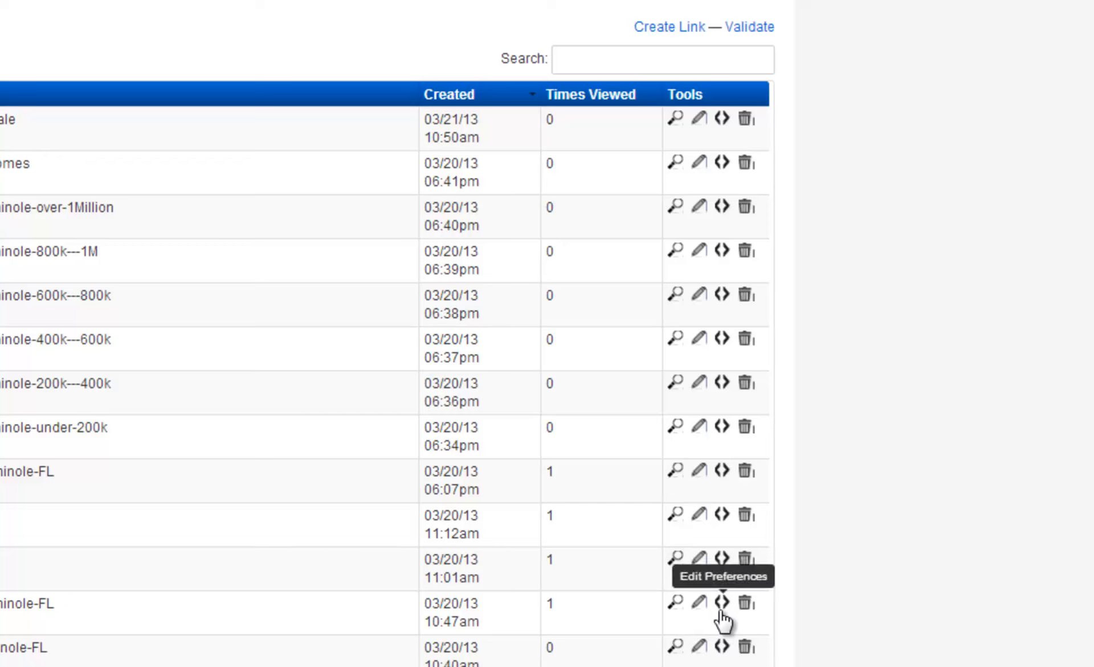
right_click(721, 606)
click(743, 621)
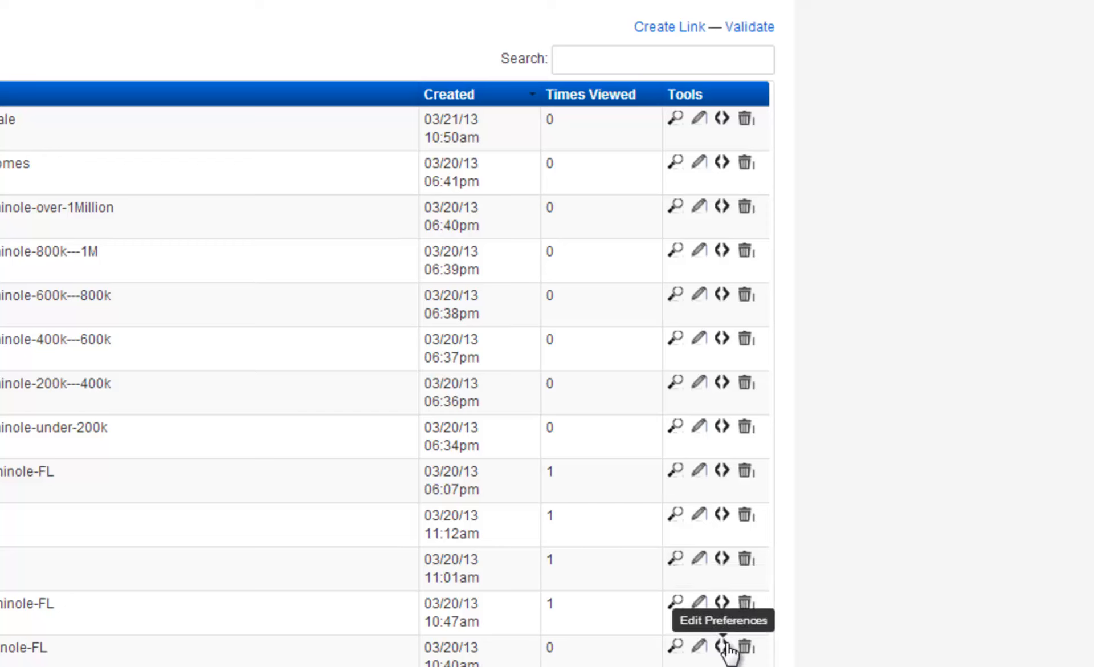
right_click(723, 645)
click(758, 657)
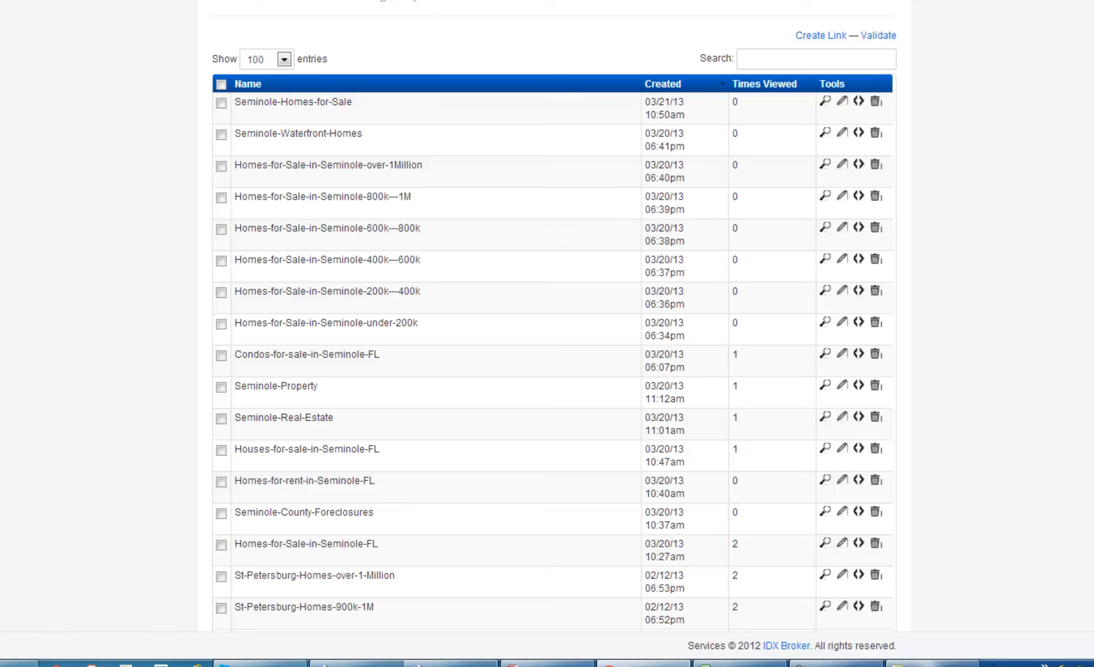
right_click(858, 511)
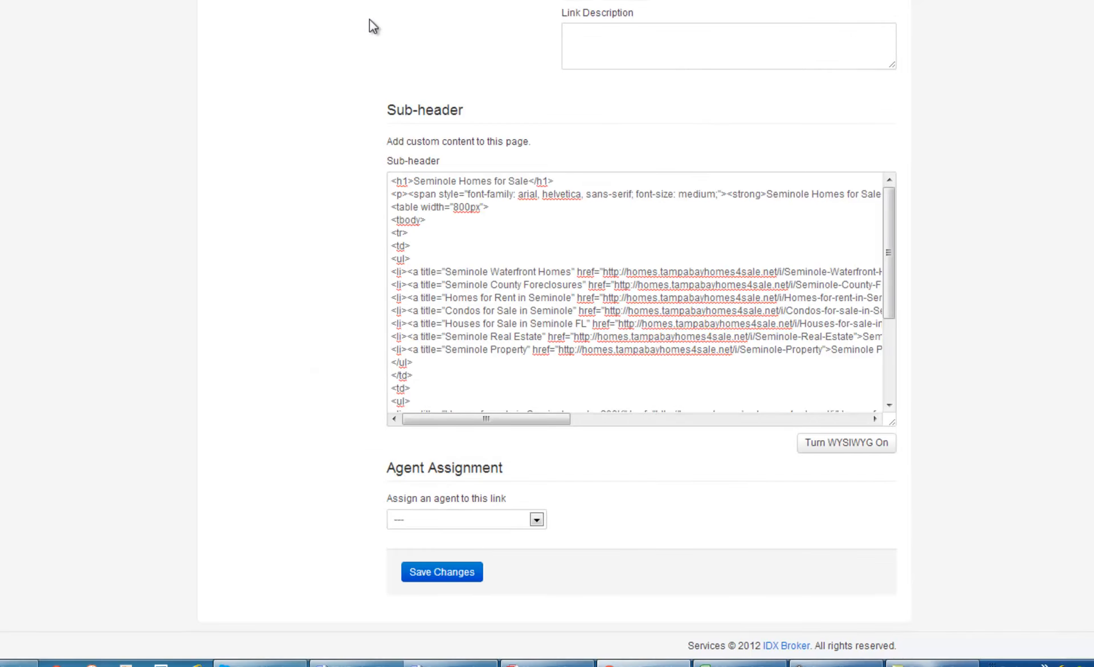
Select the complete 800px links table code in the Seminole Homes for Sale sub-header, copy it, and save the changes
drag(391, 207, 553, 447)
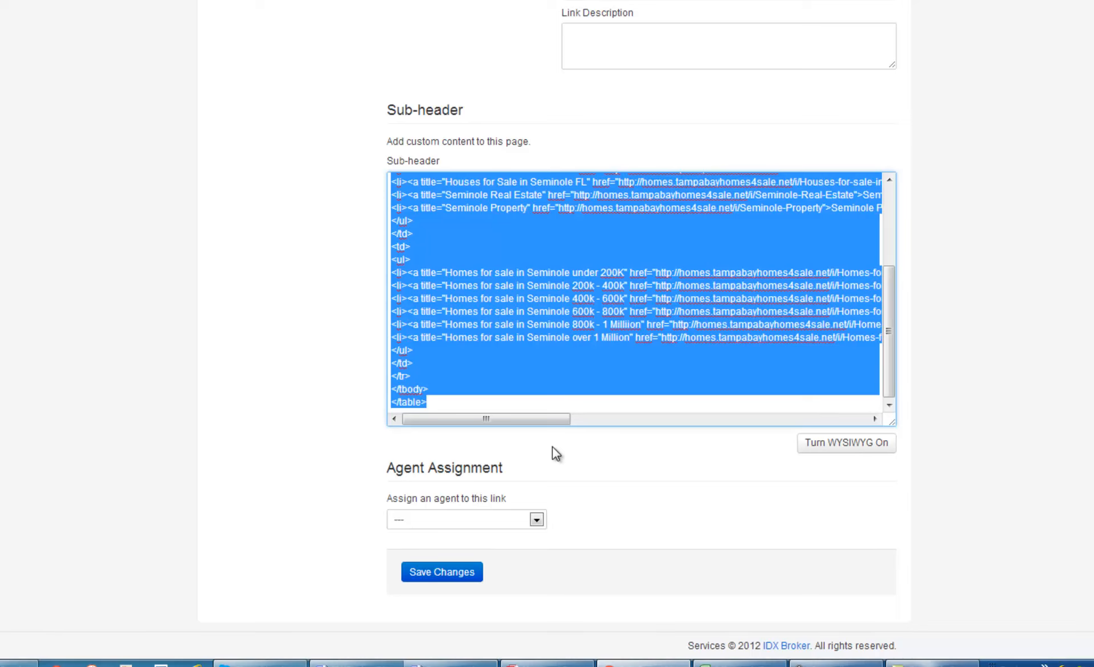
click(552, 446)
click(442, 572)
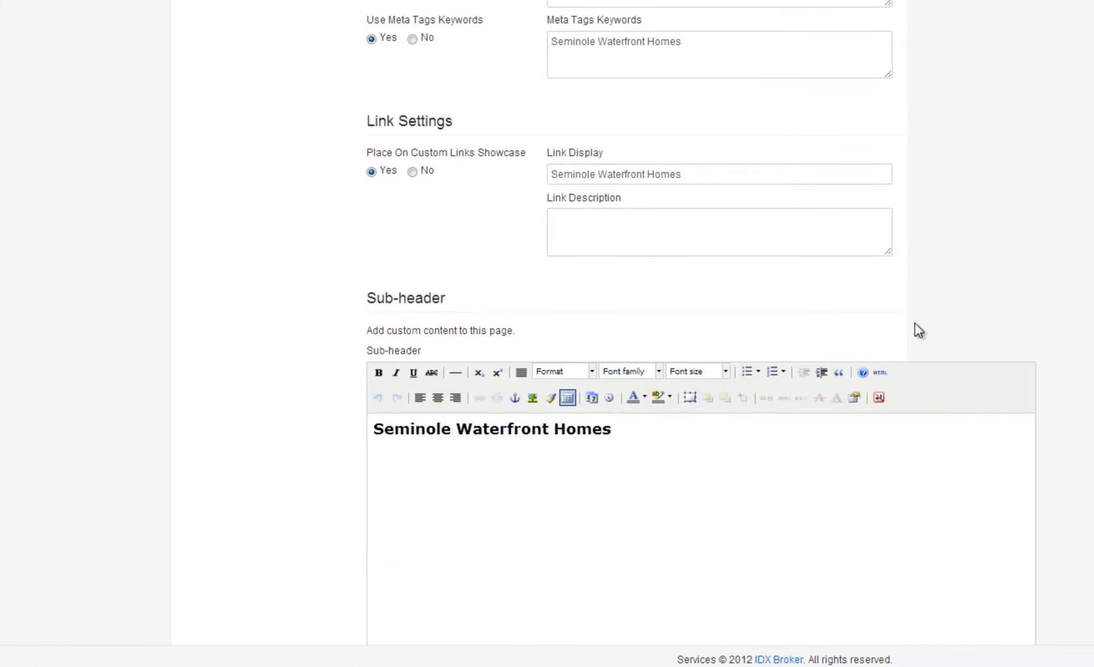
Show the Seminole Waterfront Homes sub-header as HTML source and paste the links table's code below the heading
scroll(1060, 250, down, 2)
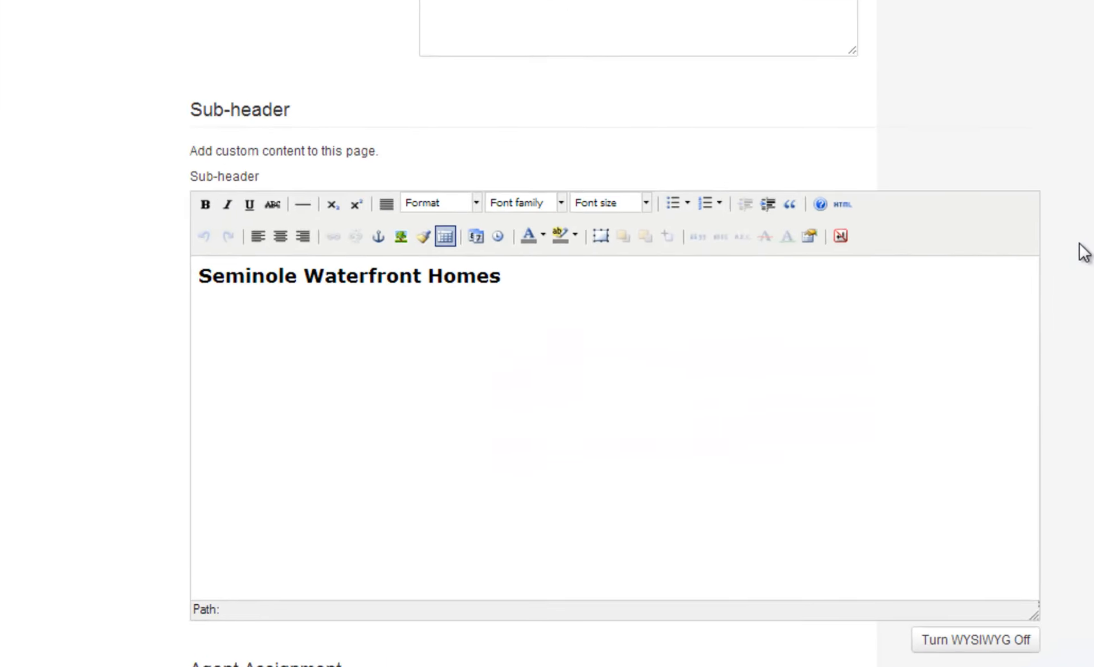
scroll(1084, 252, down, 1)
click(1006, 558)
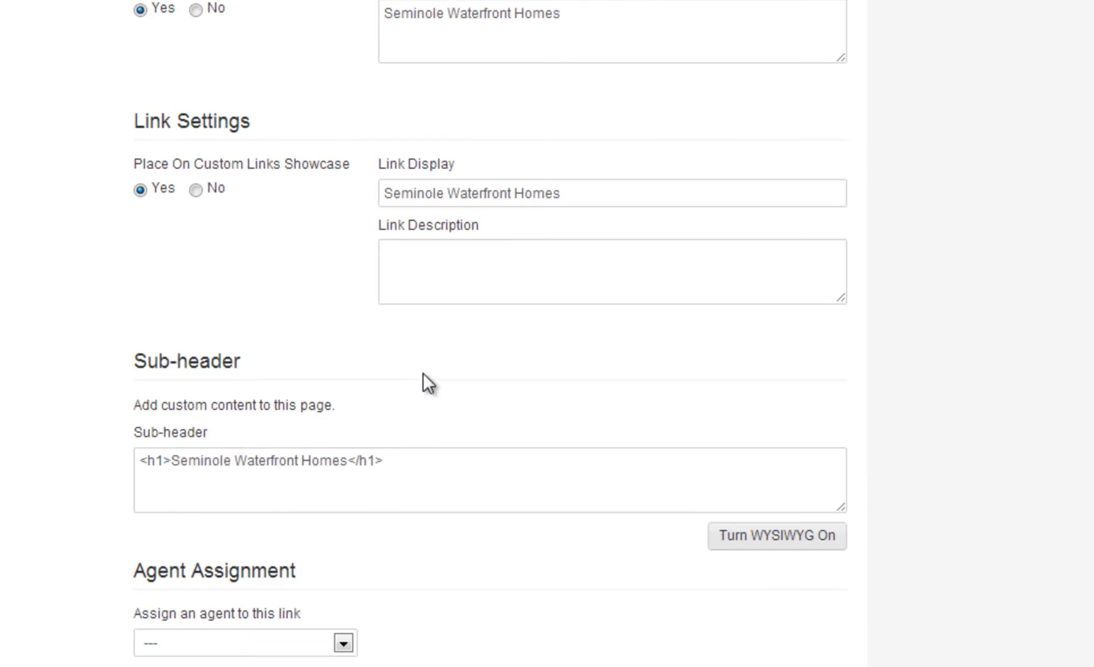
click(394, 458)
key(Return)
key(ctrl+v)
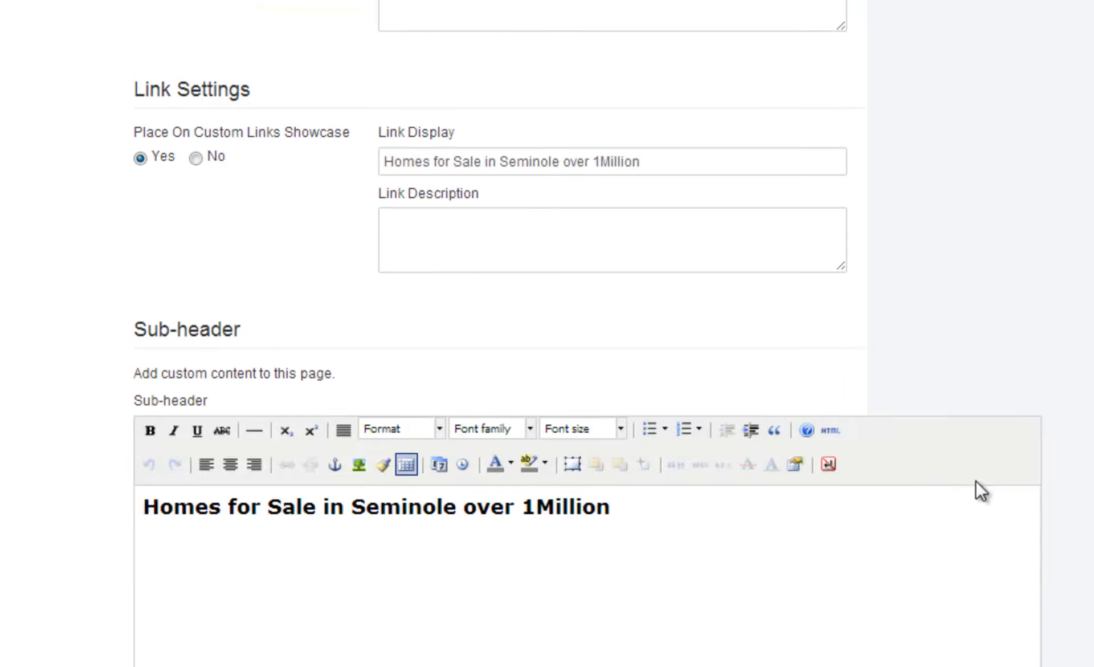
Show the "Homes for Sale in Seminole over 1Million" sub-header as HTML source and paste the links table's code below the heading
scroll(976, 480, down, 6)
click(1011, 557)
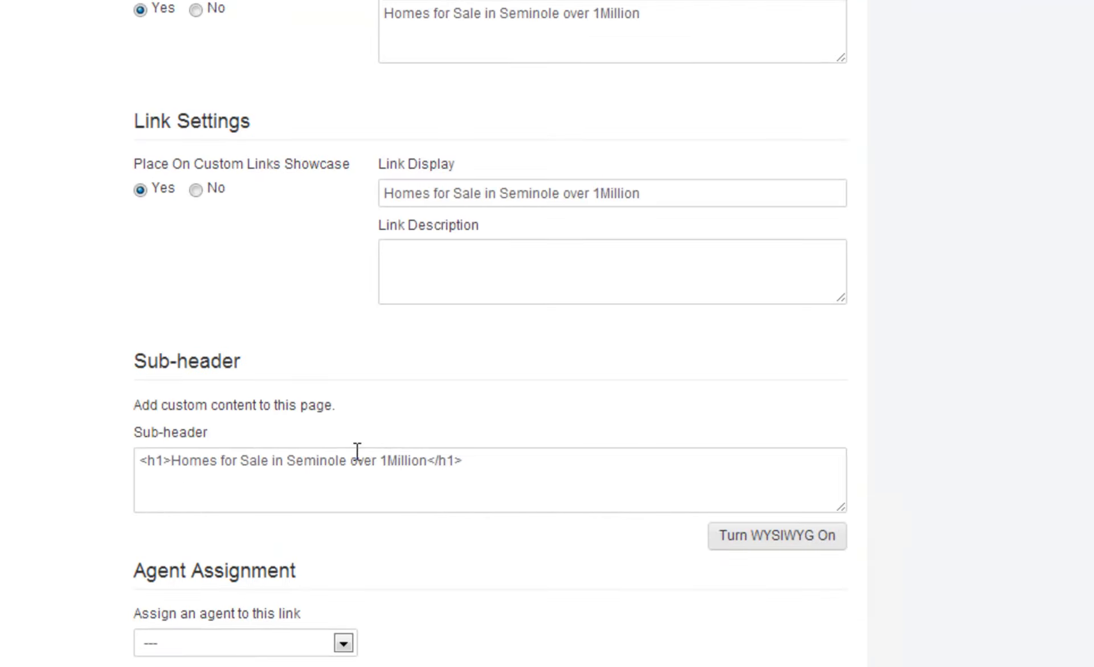
click(520, 470)
key(Return)
key(ctrl+v)
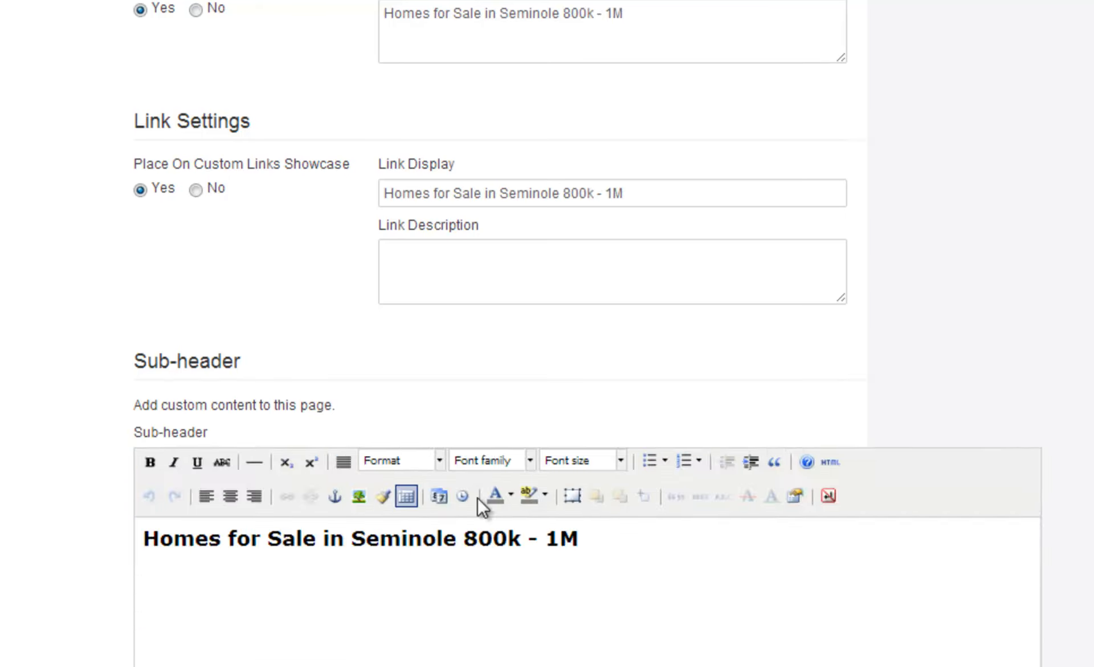
Show the "Homes for Sale in Seminole 800k - 1M" sub-header as HTML source and paste the links table's code below the heading
scroll(1051, 342, down, 7)
click(994, 542)
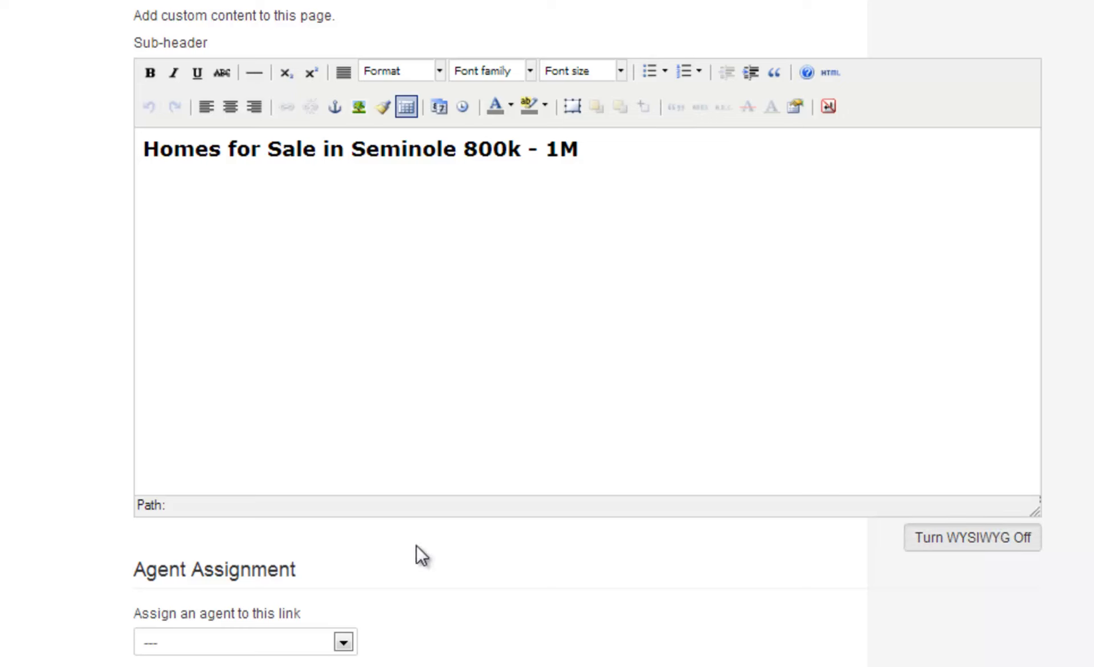
click(467, 463)
key(Return)
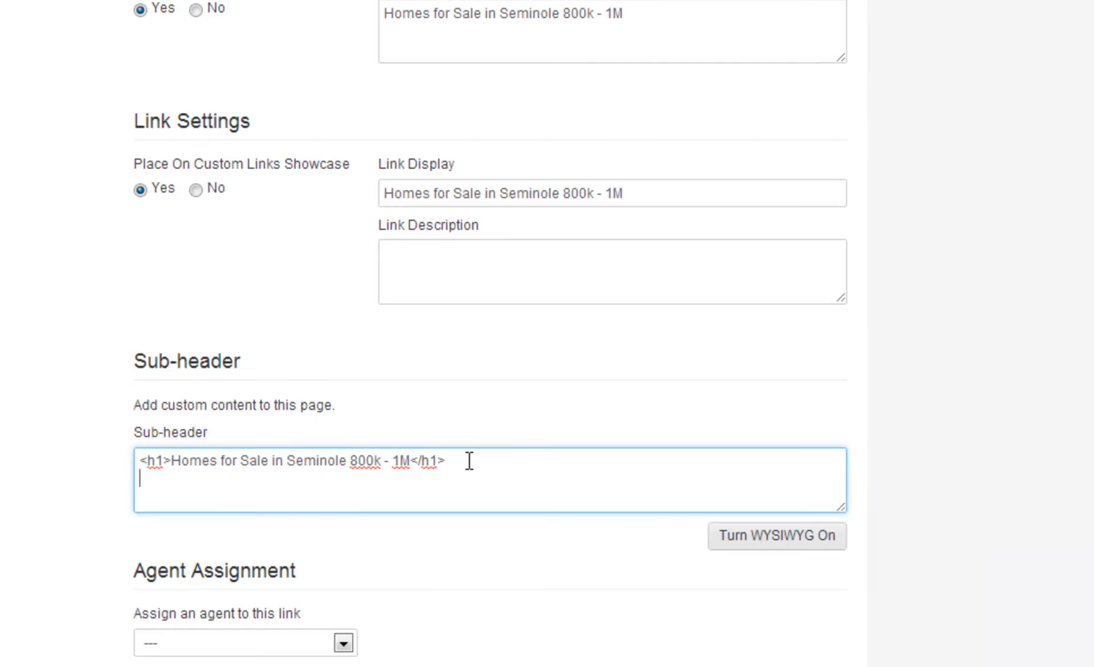
key(ctrl+v)
click(353, 659)
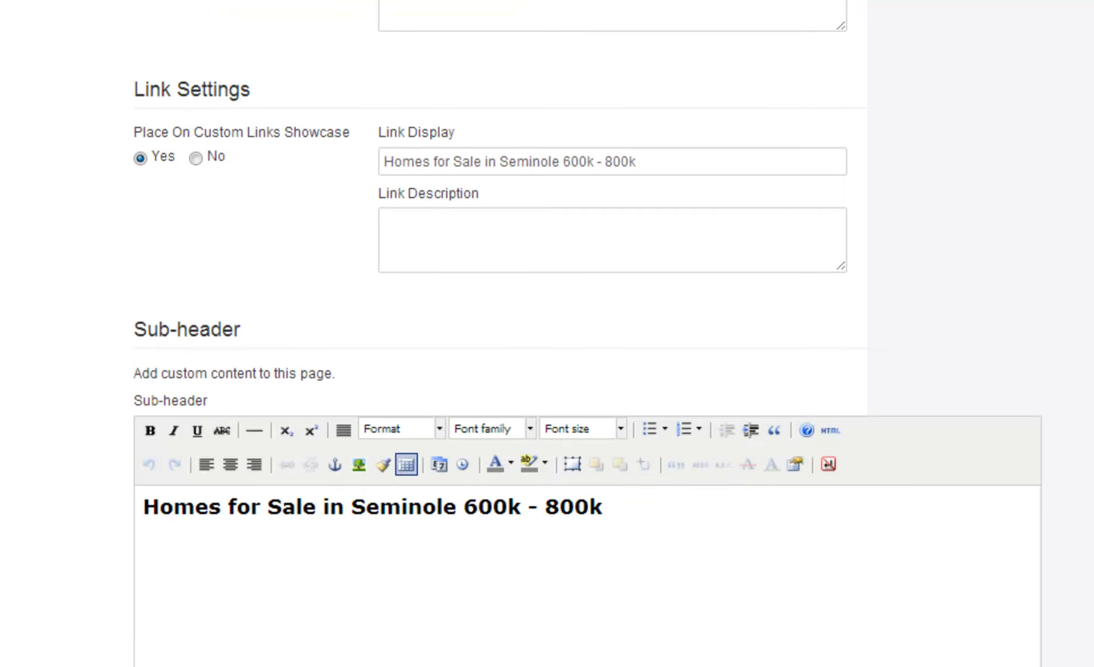
Show the "Homes for Sale in Seminole 600k - 800k" sub-header as HTML source and paste the links table's code below the heading
scroll(957, 546, down, 6)
click(973, 538)
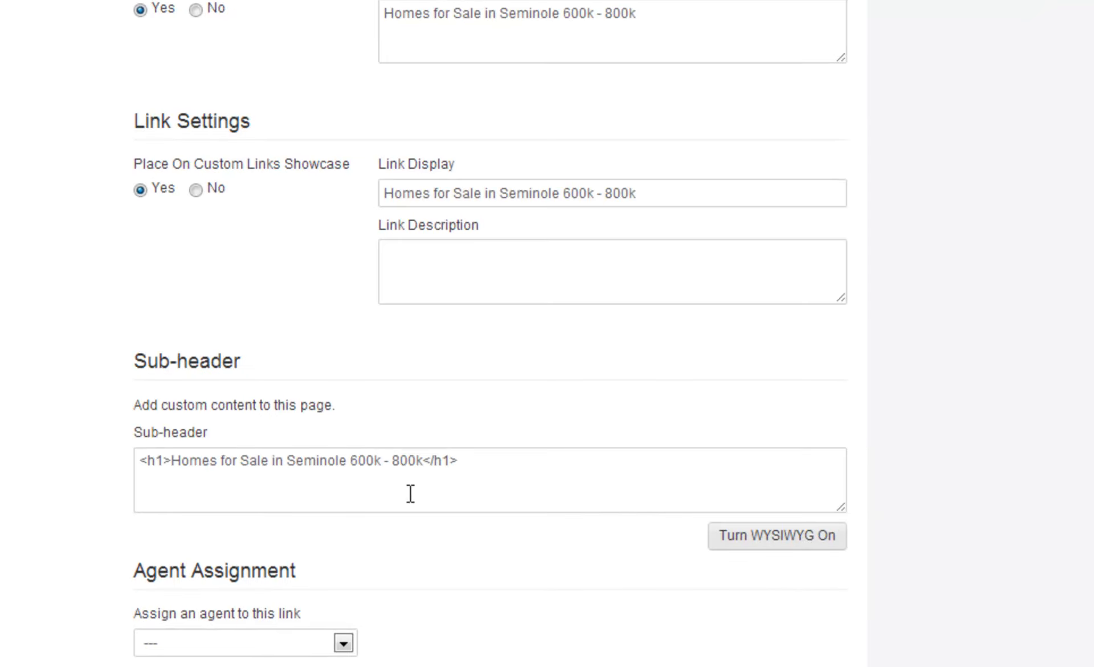
click(506, 471)
key(Return)
key(ctrl+v)
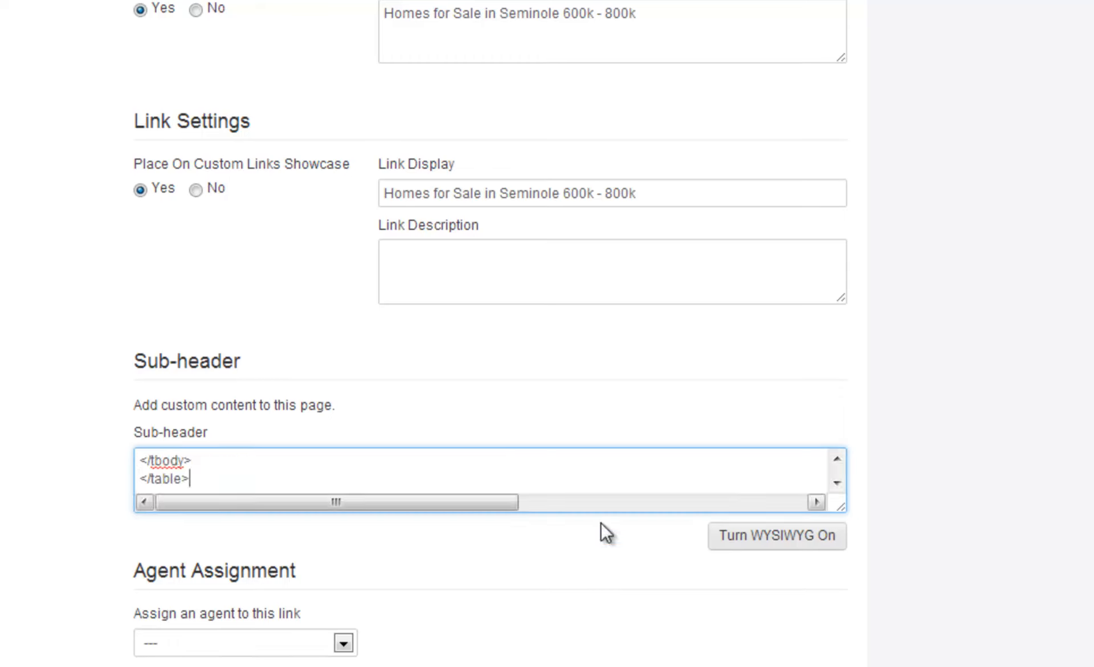
click(777, 535)
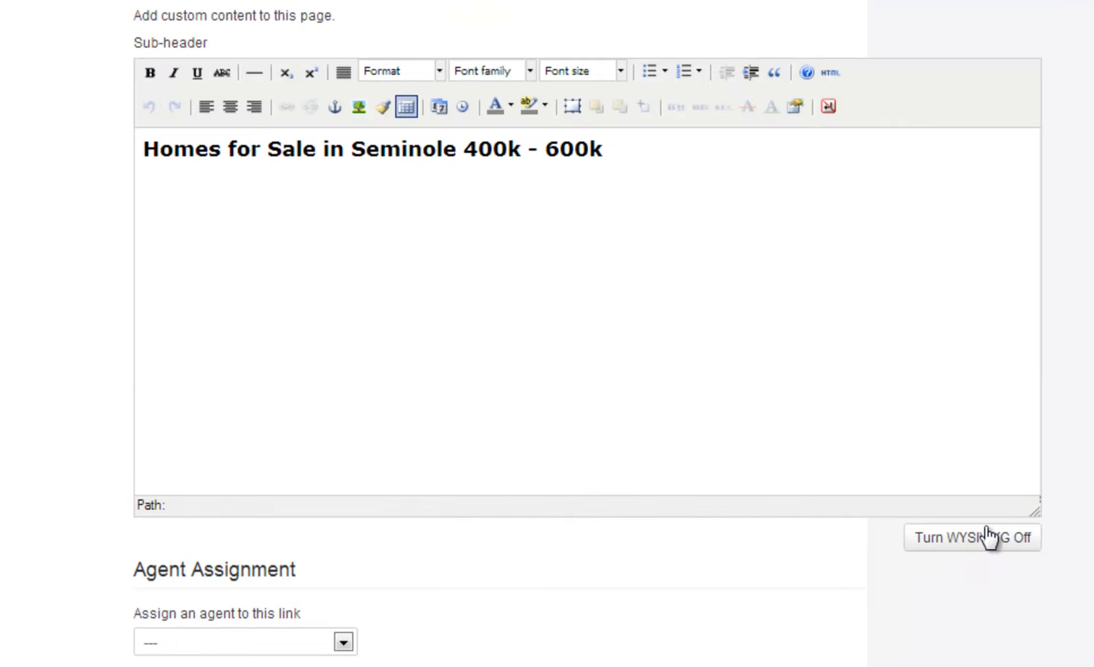
Show the "Homes for Sale in Seminole 400k - 600k" sub-header as HTML source and paste the links table's code below the heading
click(1007, 544)
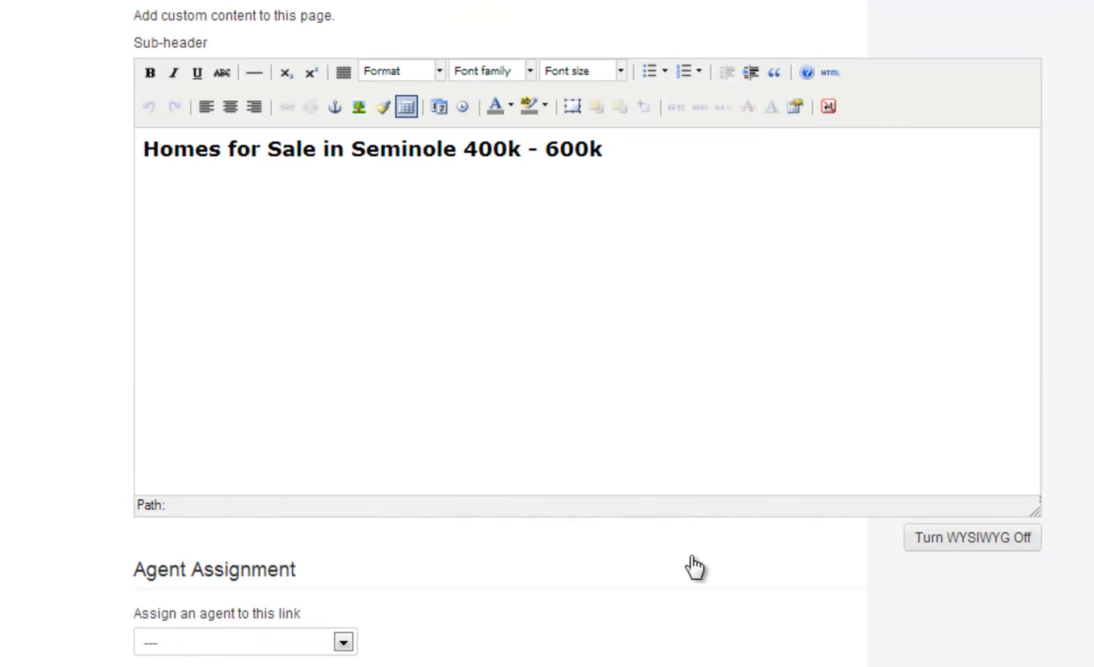
click(465, 458)
key(Return)
key(ctrl+v)
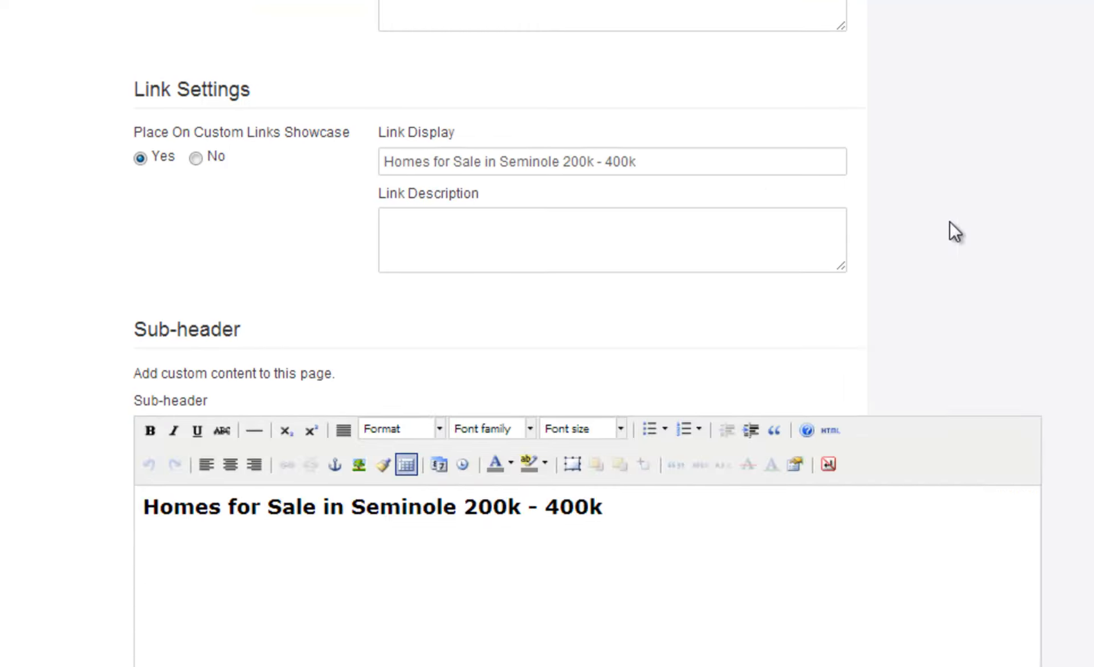
Show the "Homes for Sale in Seminole 200k - 400k" sub-header as HTML source and paste the links table's code below the heading
scroll(950, 230, down, 6)
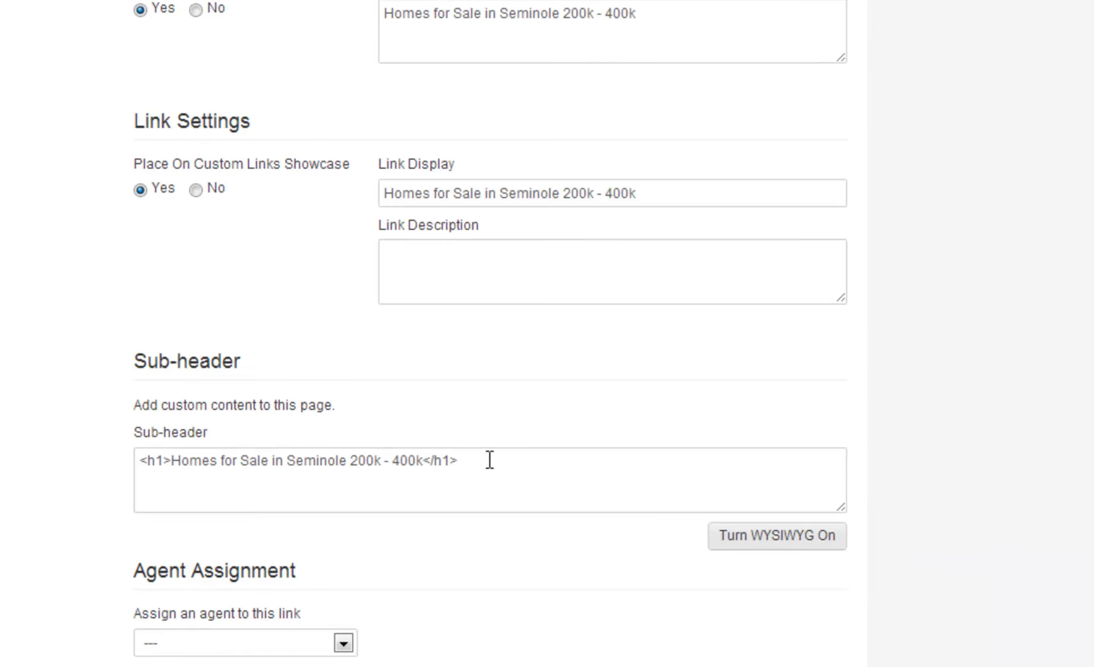
click(488, 459)
key(Return)
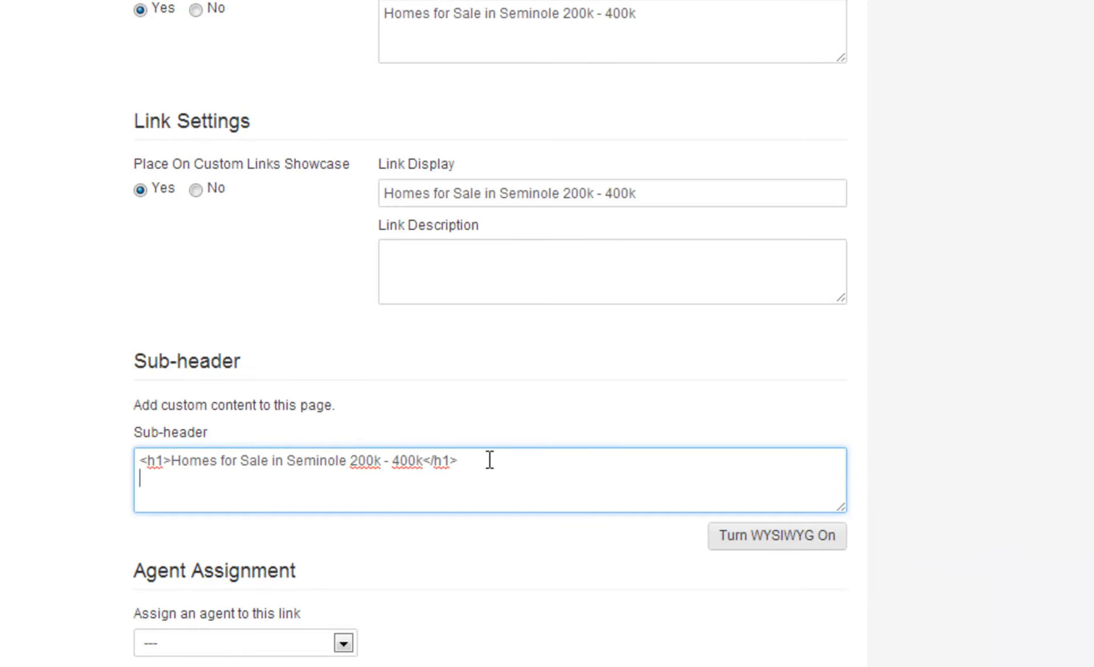
key(ctrl+v)
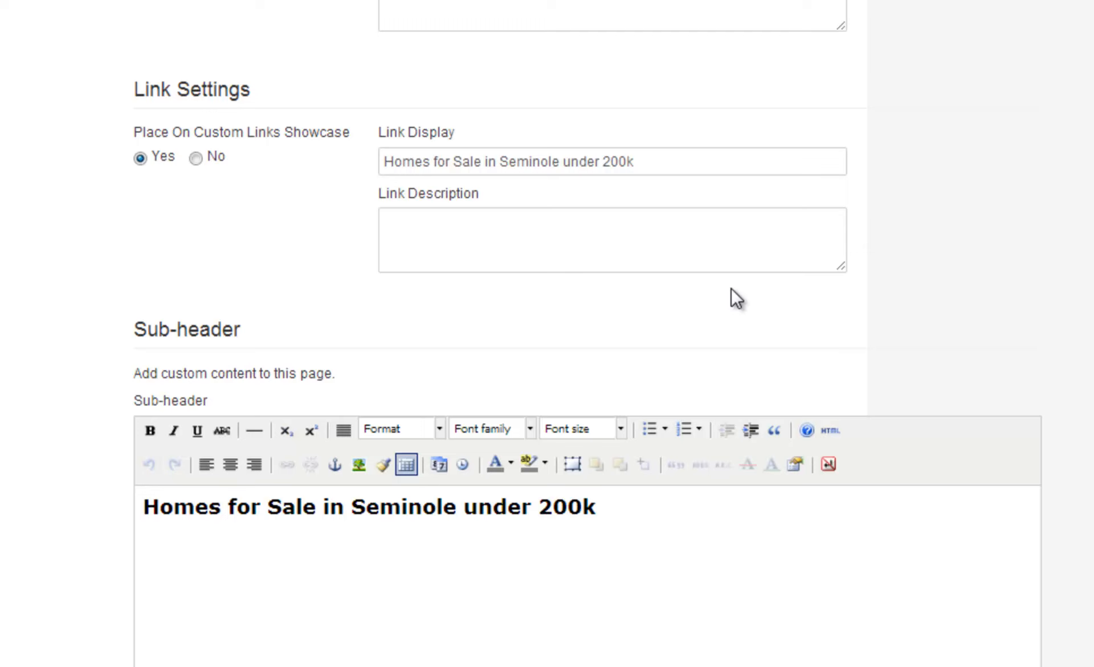
Show the "Homes for Sale in Seminole under 200k" sub-header as HTML source and paste the links table's code after the heading
scroll(959, 407, down, 6)
click(991, 541)
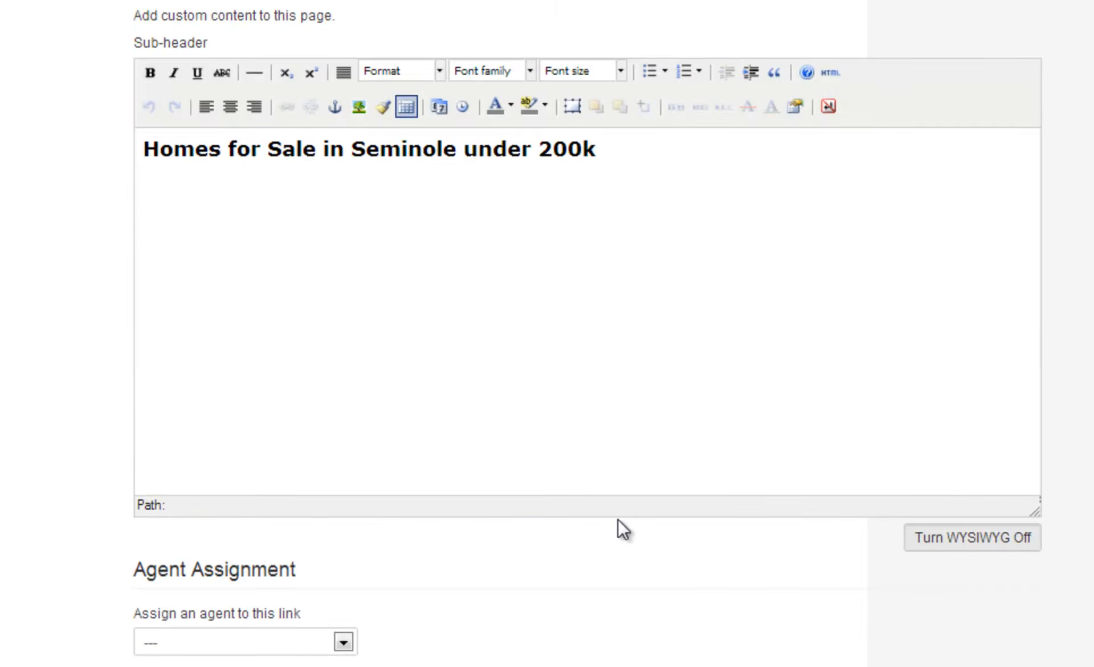
click(471, 466)
key(ctrl+v)
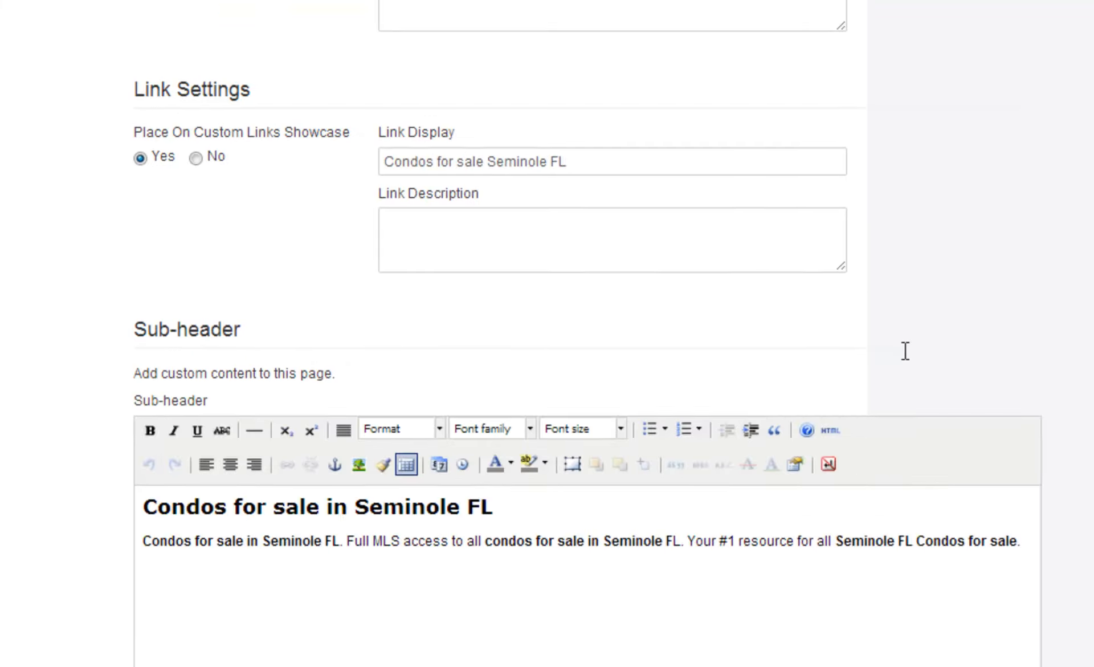
Show the Seminole FL condos sub-header as HTML source, enlarge its text box, and paste the links table's code after the existing content
scroll(904, 350, down, 6)
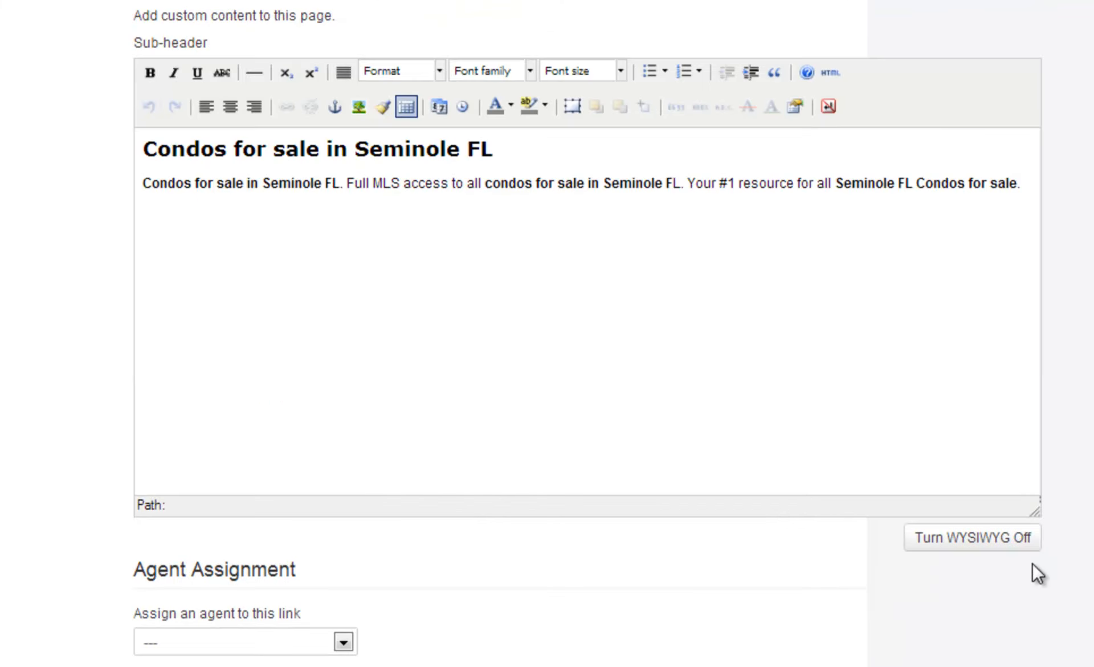
click(977, 546)
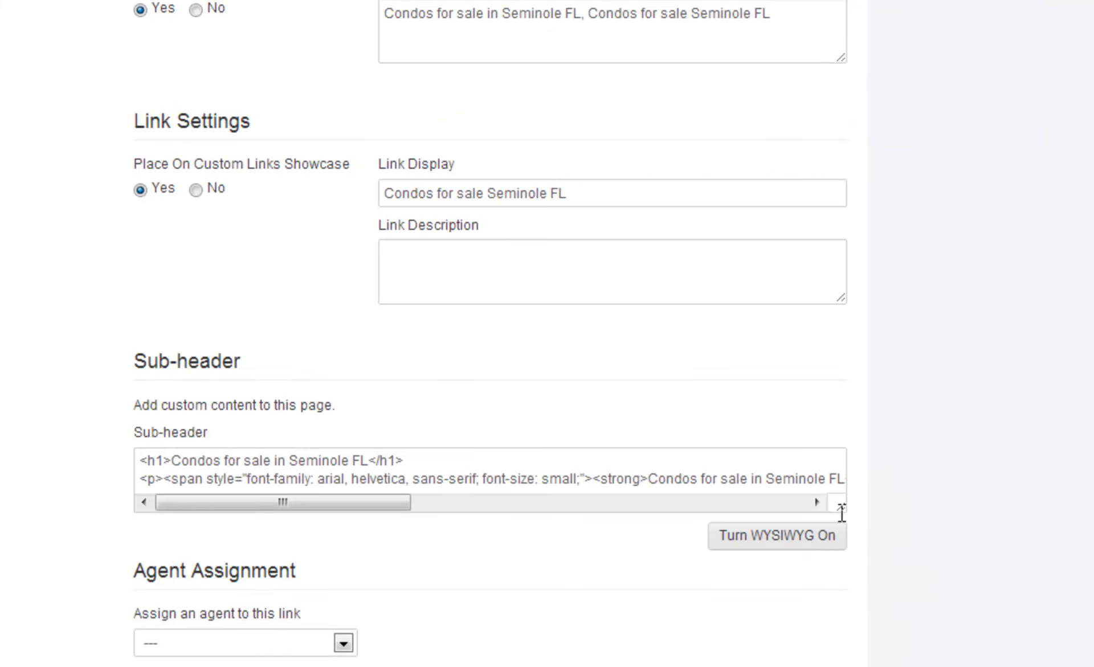
drag(840, 507, 840, 665)
click(728, 481)
key(ctrl+v)
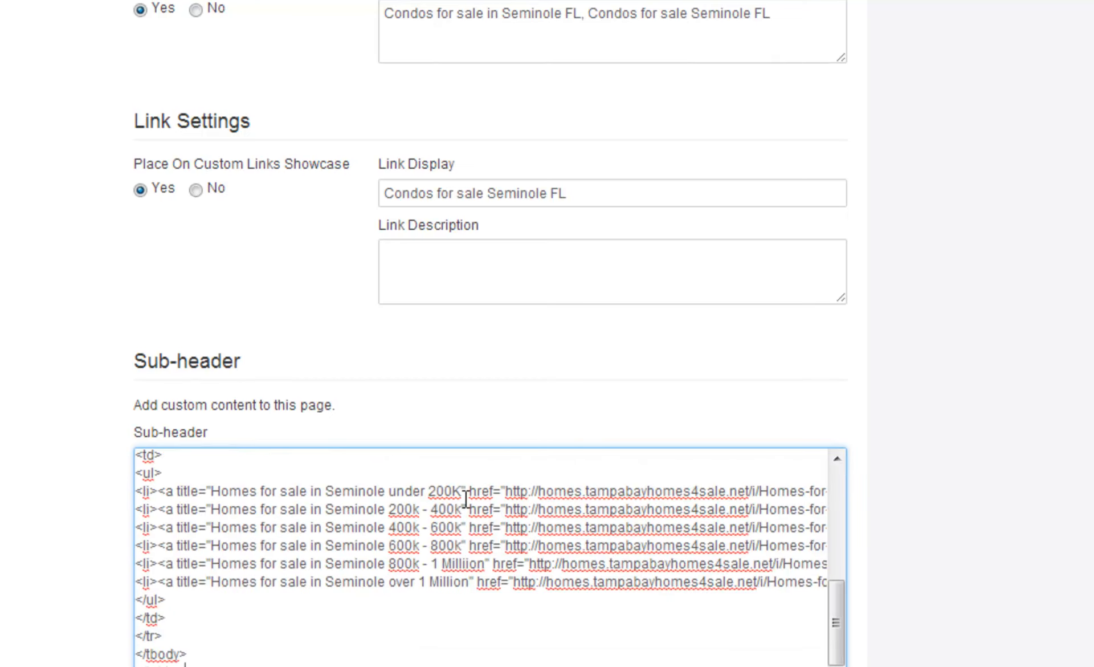
click(777, 536)
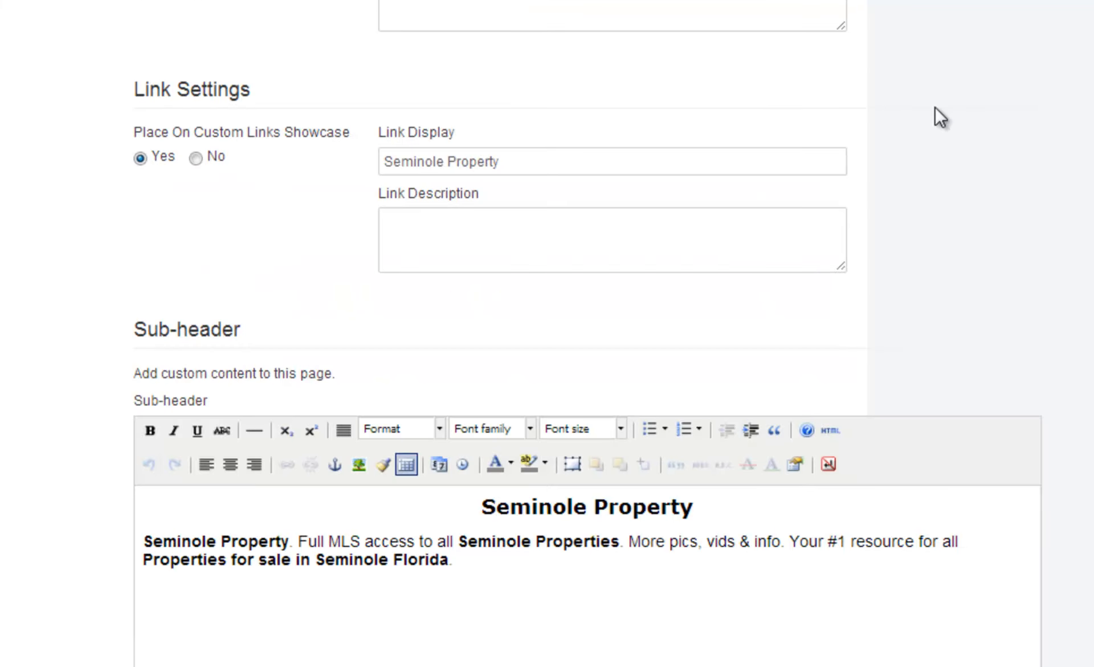
Show the Seminole Property sub-header as HTML source, enlarge its text box, and paste the links table's code after the intro paragraph
scroll(935, 108, down, 5)
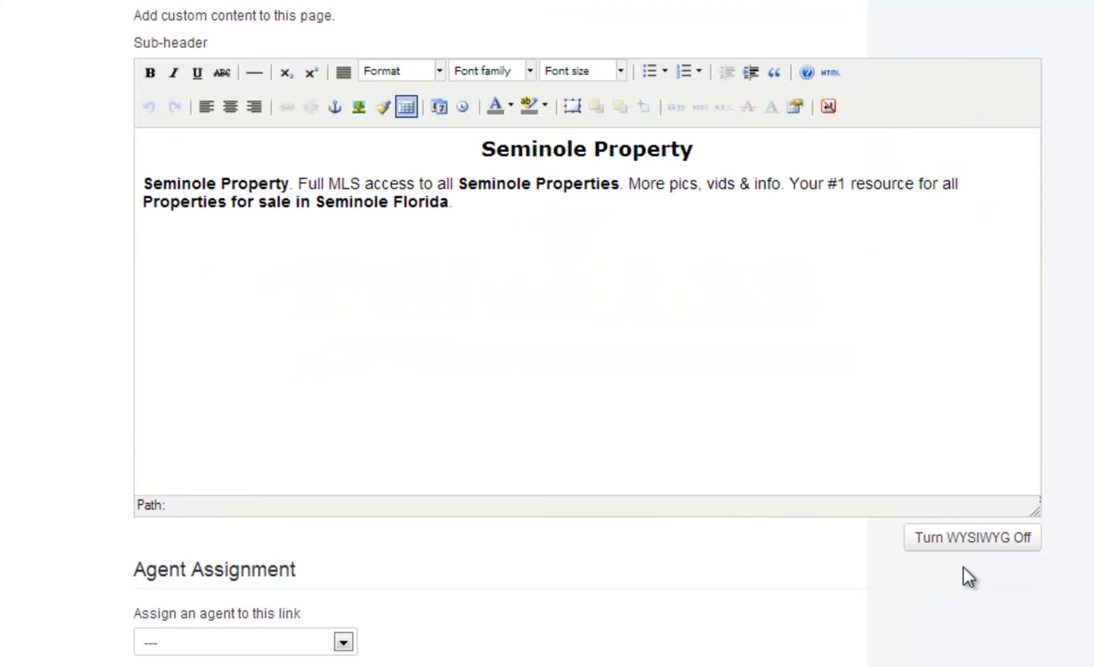
click(964, 540)
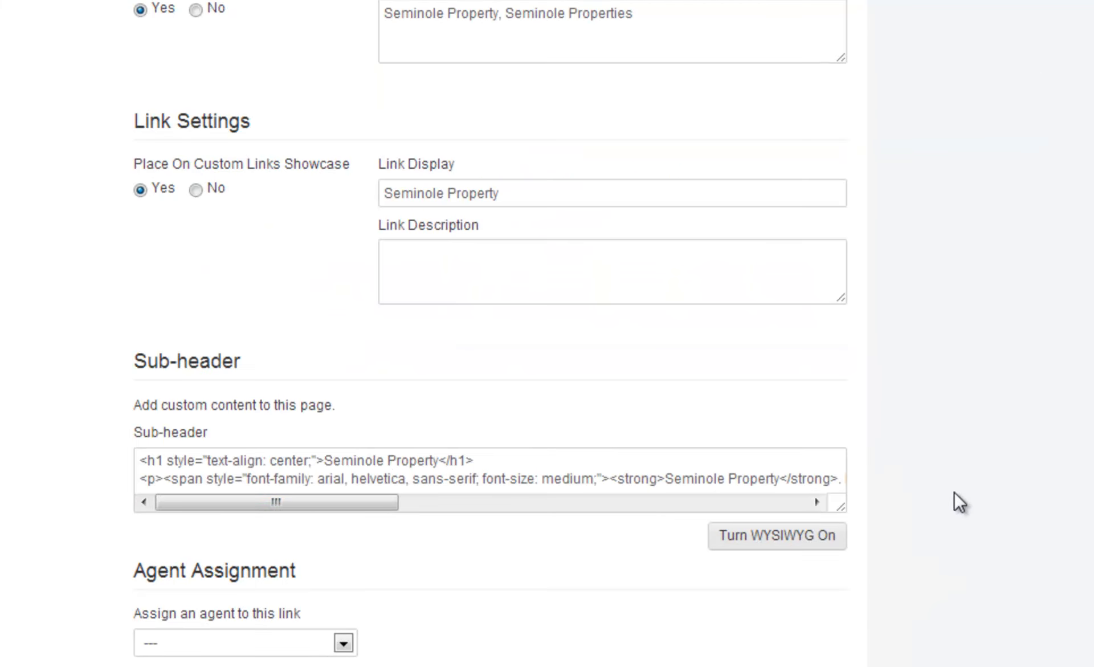
drag(844, 502, 847, 663)
click(705, 480)
key(End)
key(Return)
key(ctrl+v)
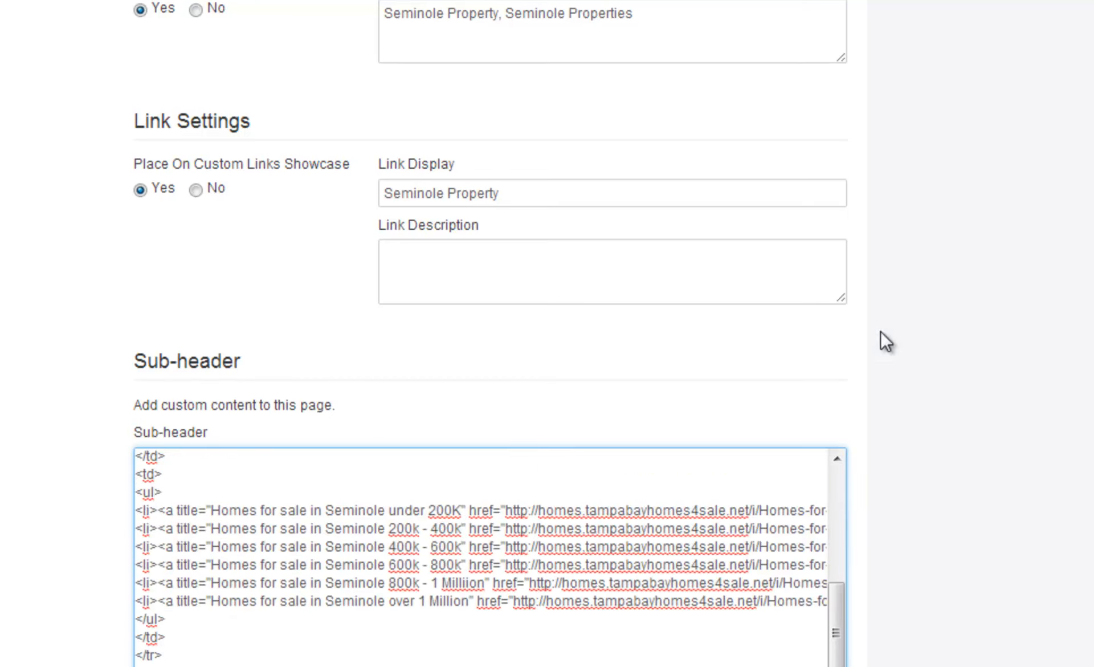
scroll(367, 616, down, 3)
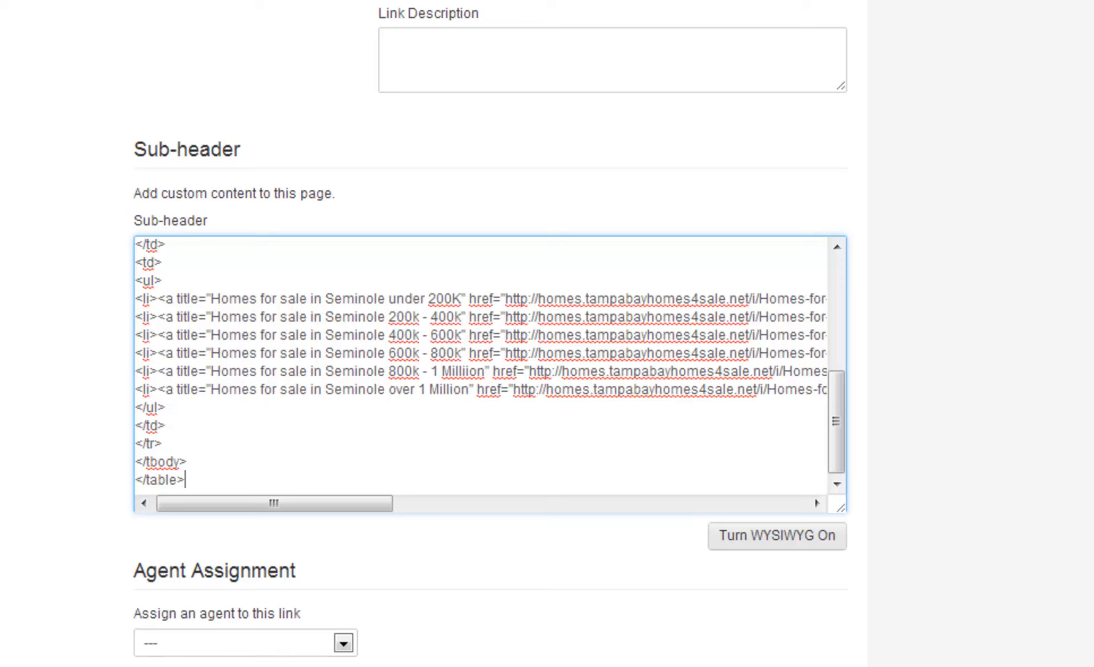
click(279, 665)
click(809, 535)
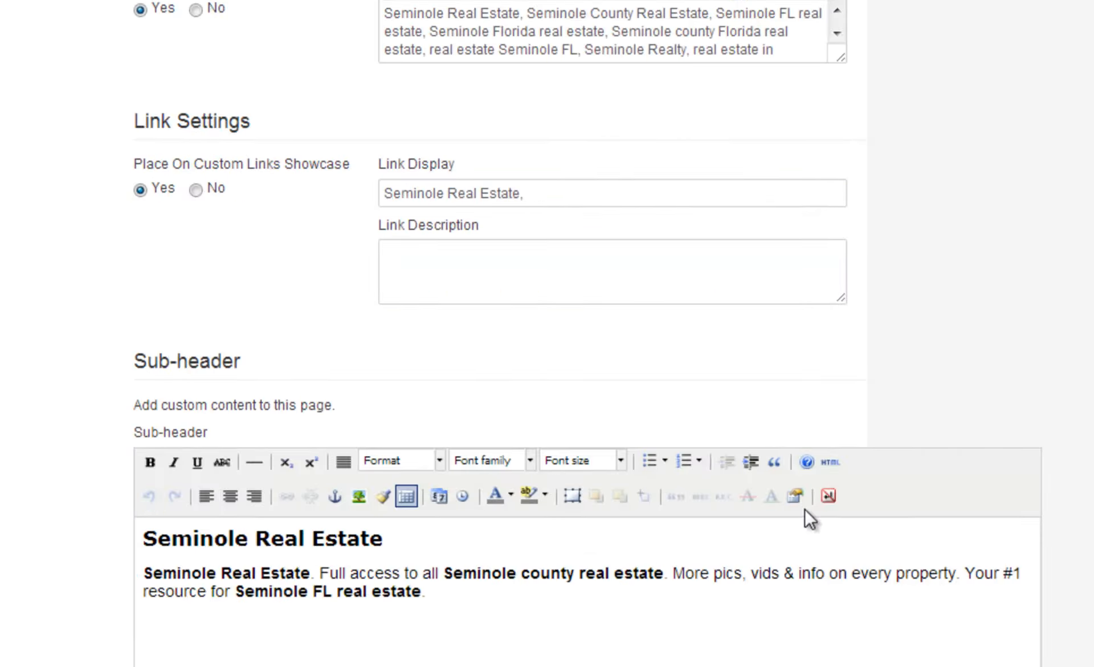
Show the Seminole Real Estate sub-header as HTML source and enlarge its text box
scroll(1055, 381, down, 5)
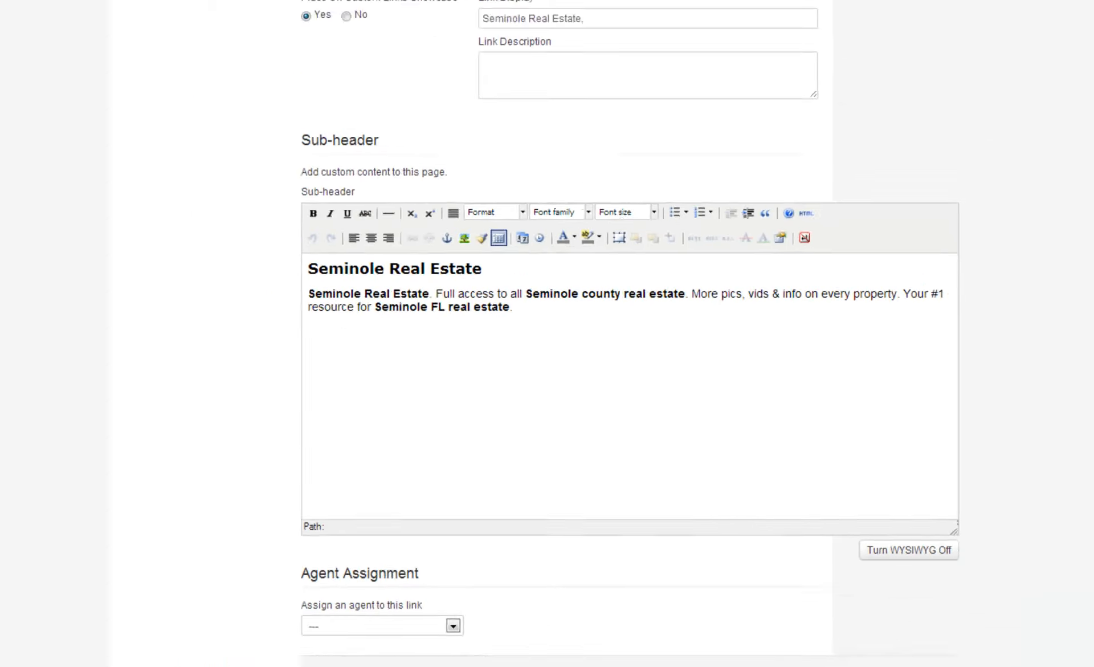
click(678, 658)
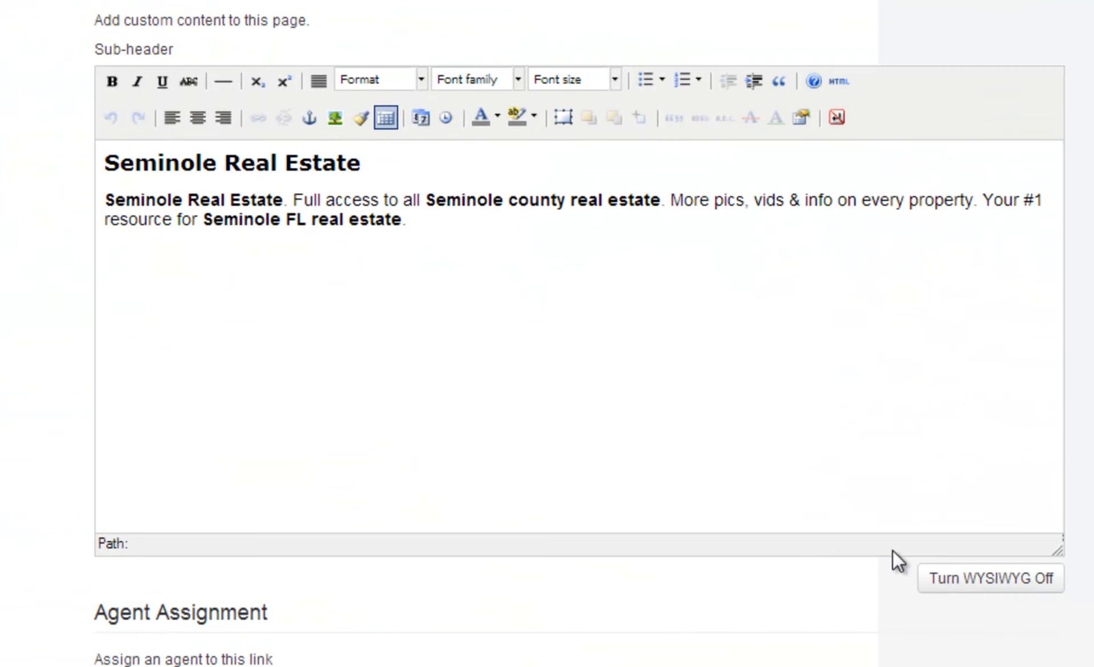
click(984, 588)
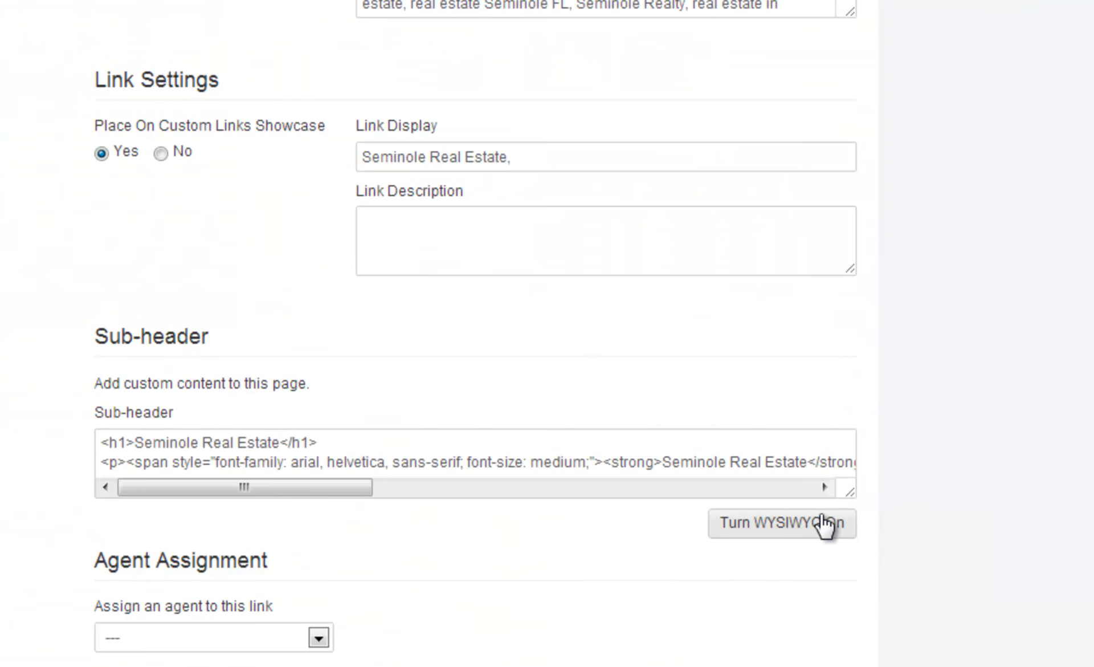
drag(848, 490, 881, 660)
click(621, 446)
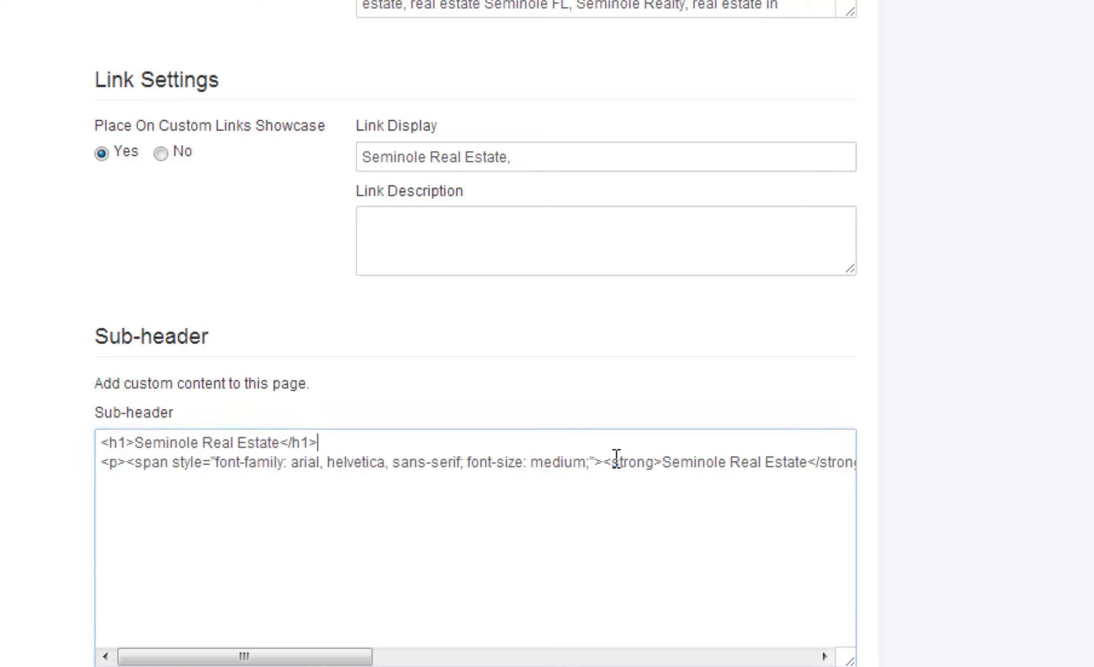
key(Return)
key(ctrl+v)
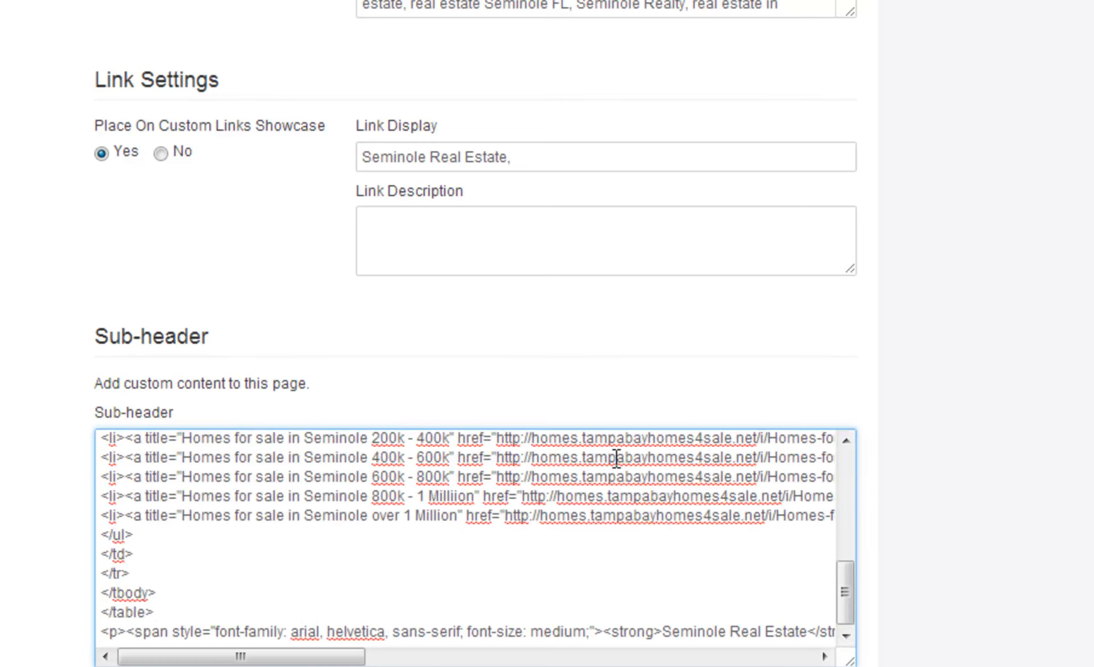
key(ctrl+z)
Move the links table's code below the intro paragraph in the Seminole Real Estate sub-header and turn WYSIWYG back on
key(ctrl+End)
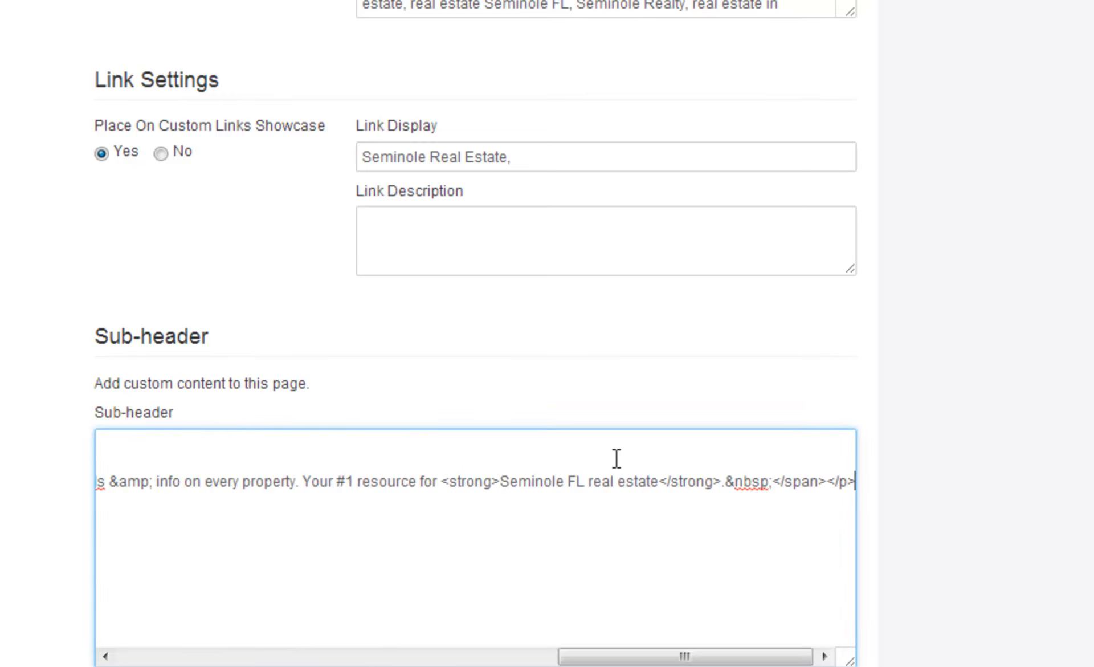
key(Home)
key(BackSpace)
key(End)
key(Return)
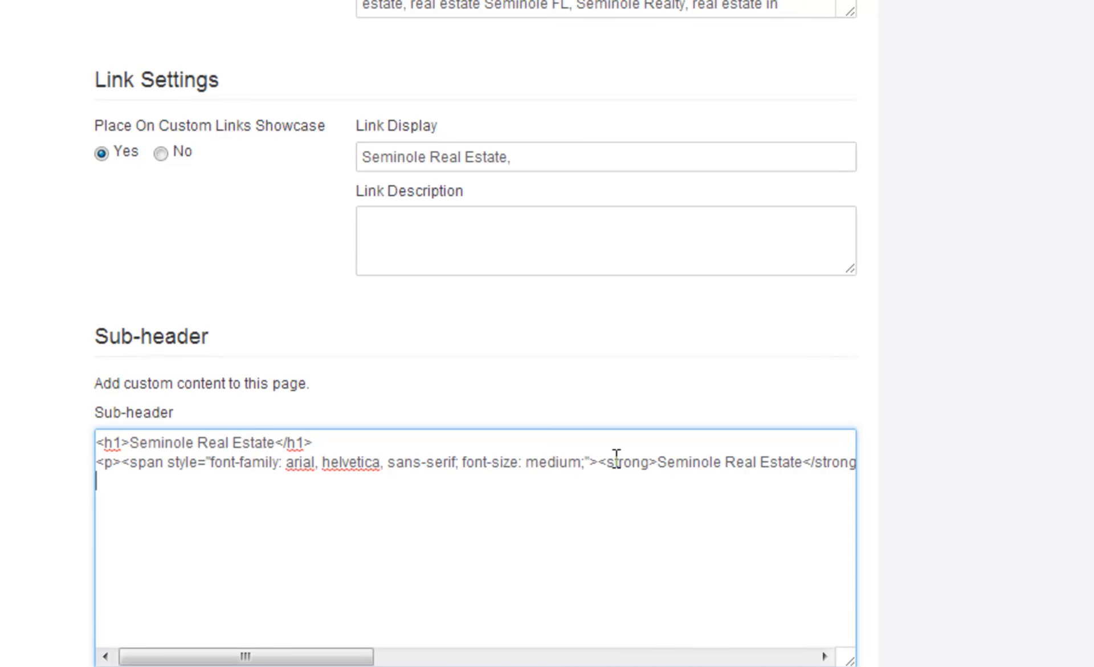
key(ctrl+v)
scroll(910, 410, down, 3)
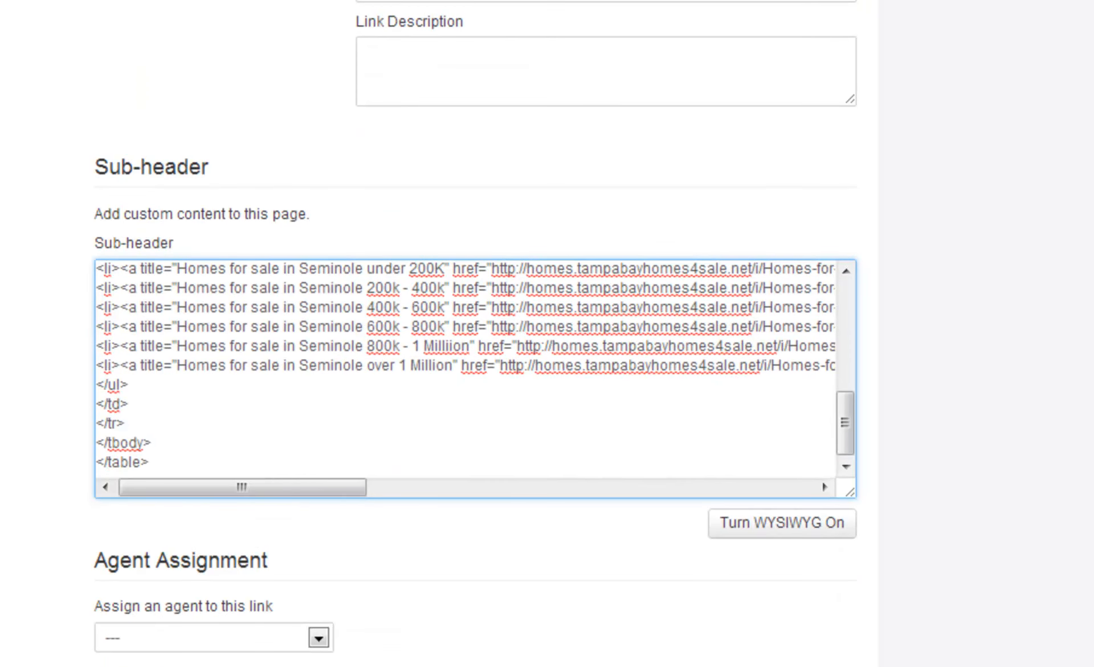
click(781, 523)
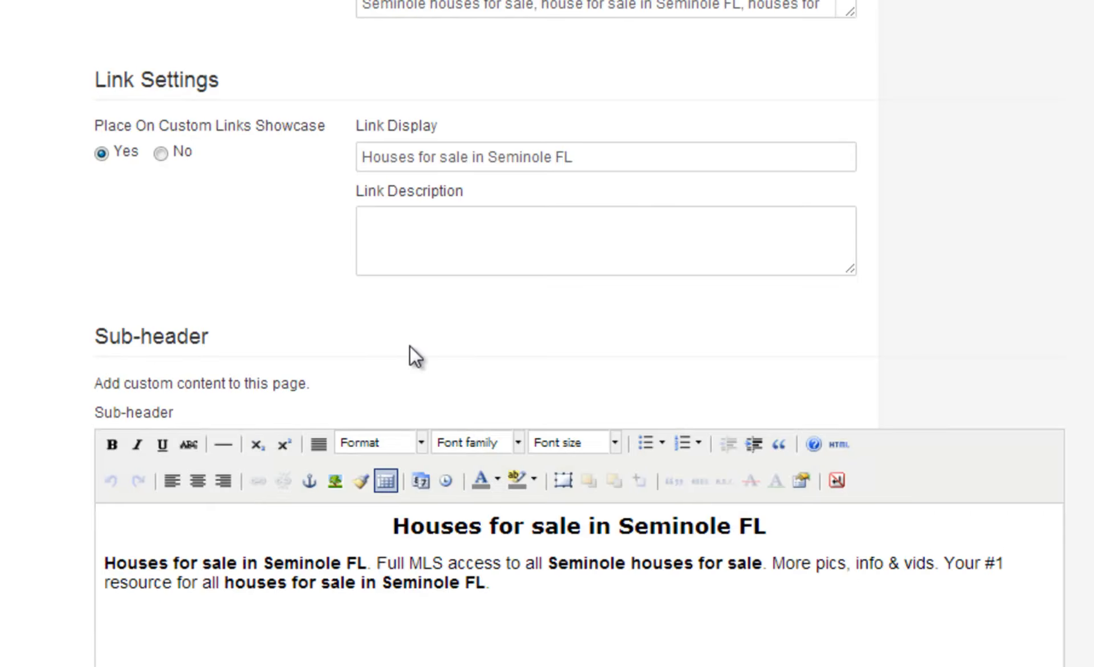
Show the "Houses for sale in Seminole FL" sub-header as HTML source and paste the links table's code on a new line after the intro paragraph
scroll(938, 309, down, 6)
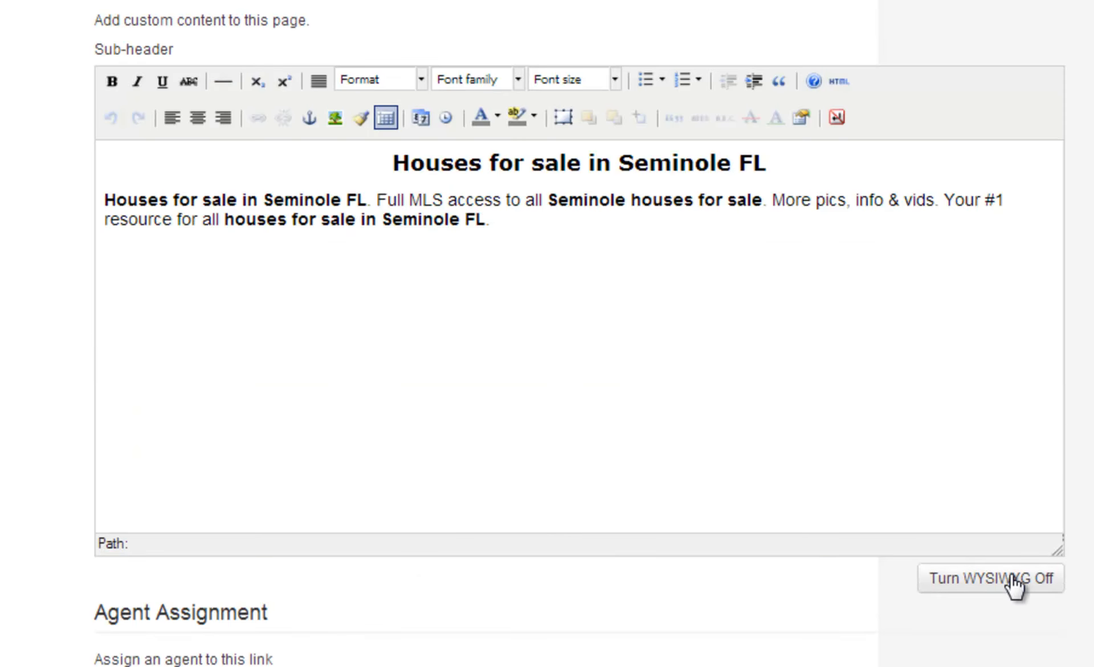
click(991, 578)
click(502, 471)
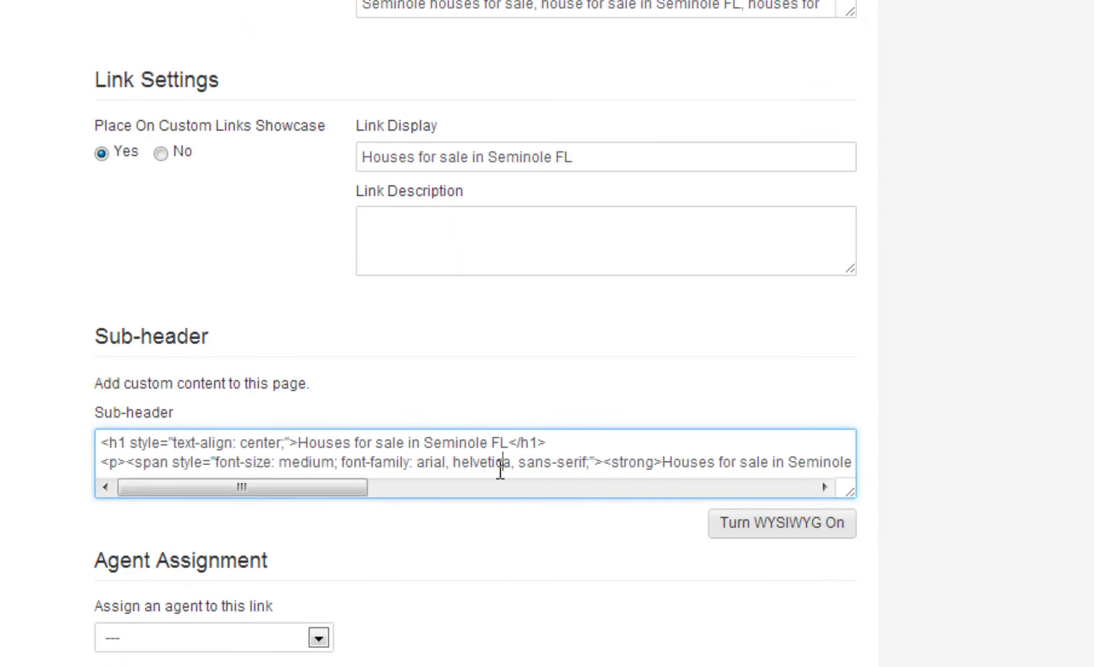
key(End)
key(Return)
key(ctrl+v)
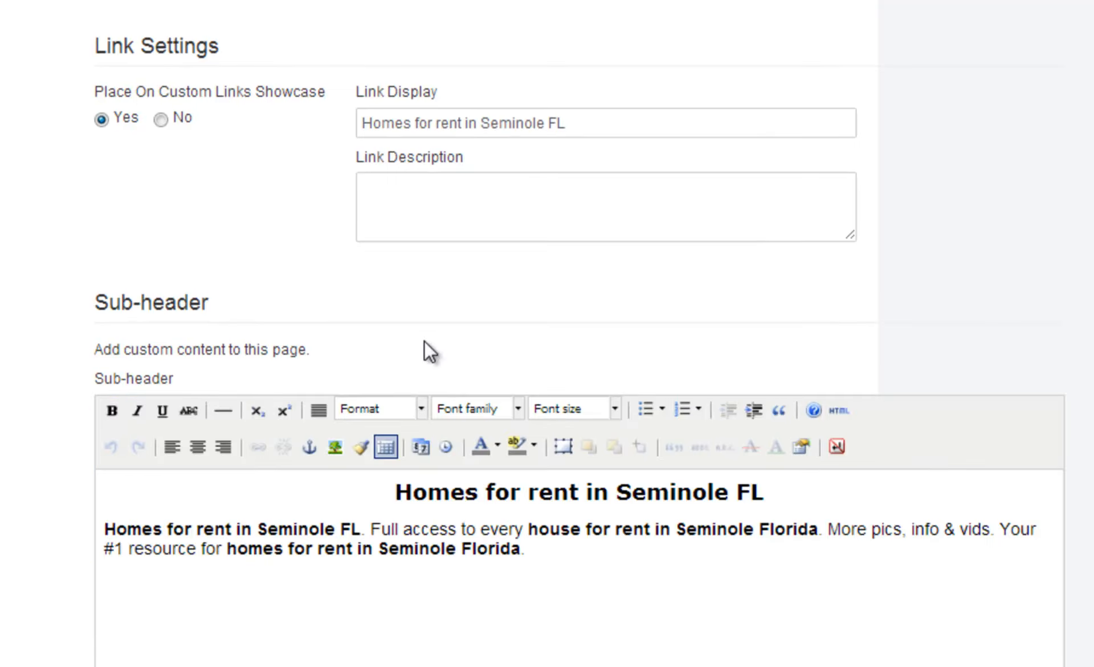
Show the "Homes for rent in Seminole FL" sub-header as HTML source, paste the links table's code after the intro paragraph, and save the link
scroll(1067, 263, up, 3)
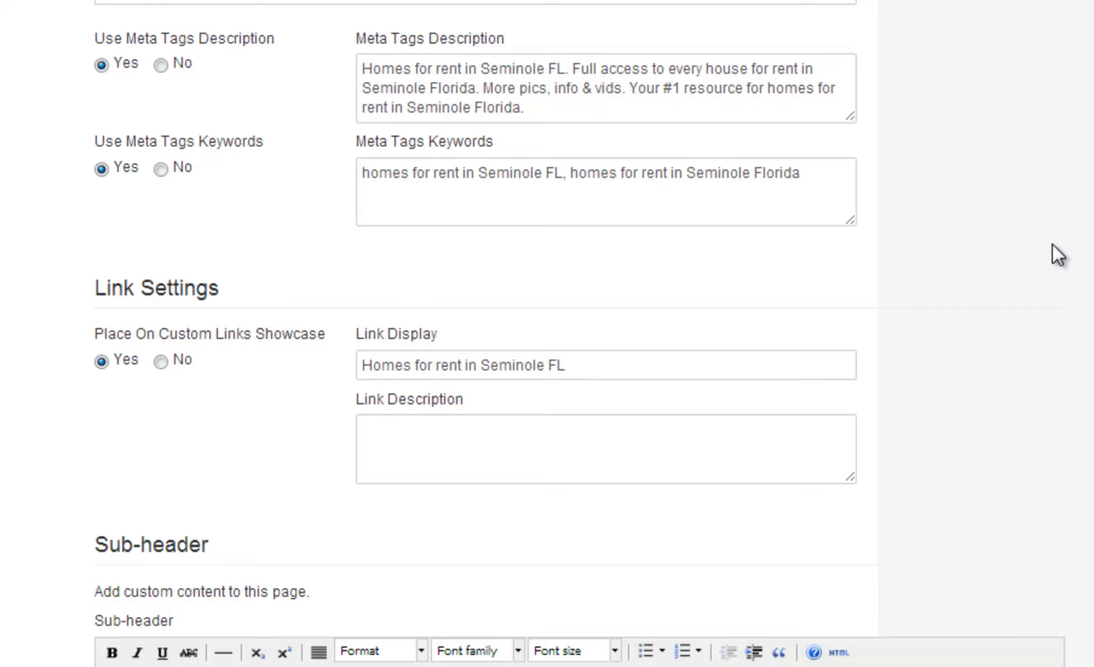
scroll(1057, 251, down, 10)
click(1018, 534)
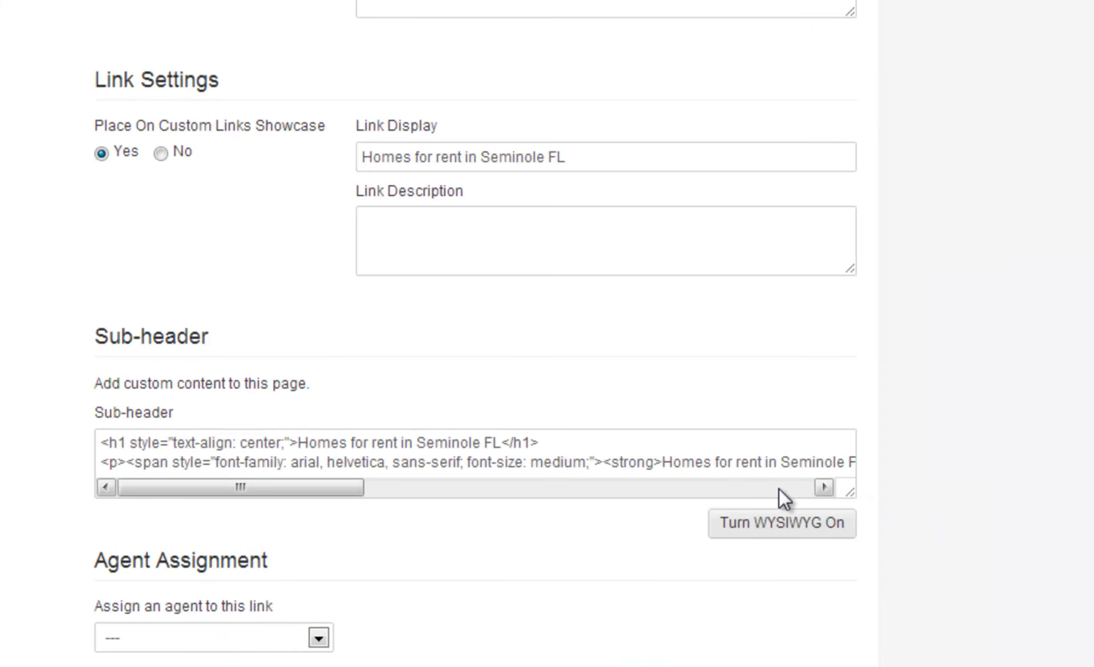
click(723, 466)
key(End)
key(ctrl+v)
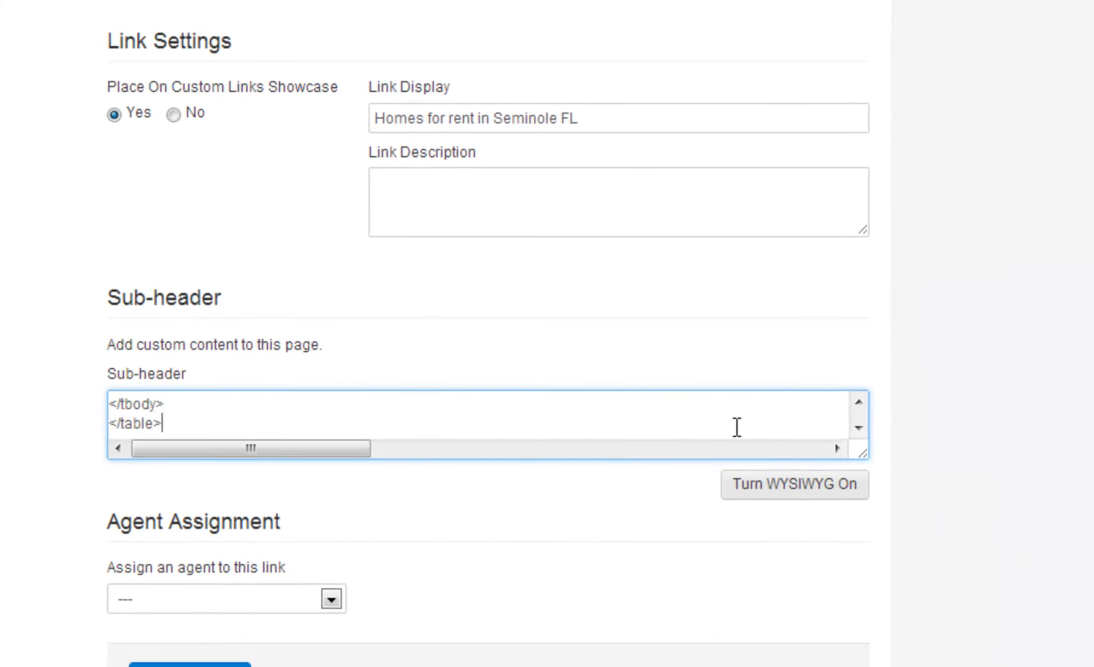
click(215, 640)
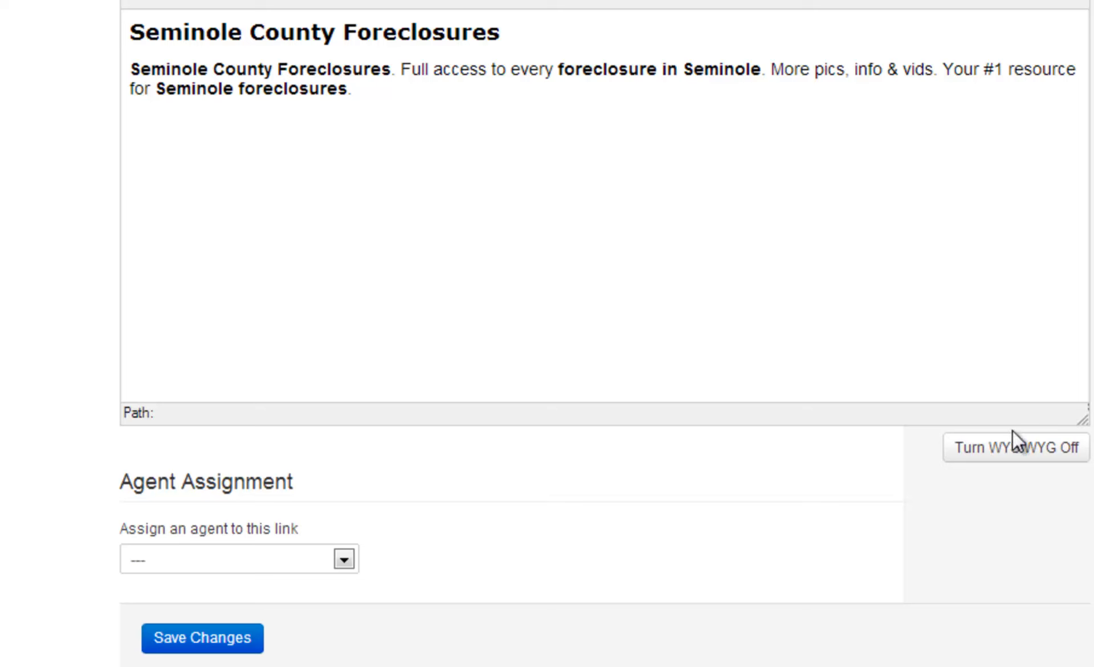
Show the Seminole County Foreclosures sub-header as HTML source, paste the links table's code on a new line after the intro paragraph, and save the link
click(1014, 442)
drag(873, 416, 926, 659)
click(784, 378)
key(End)
key(Return)
key(ctrl+v)
scroll(941, 215, down, 4)
click(211, 640)
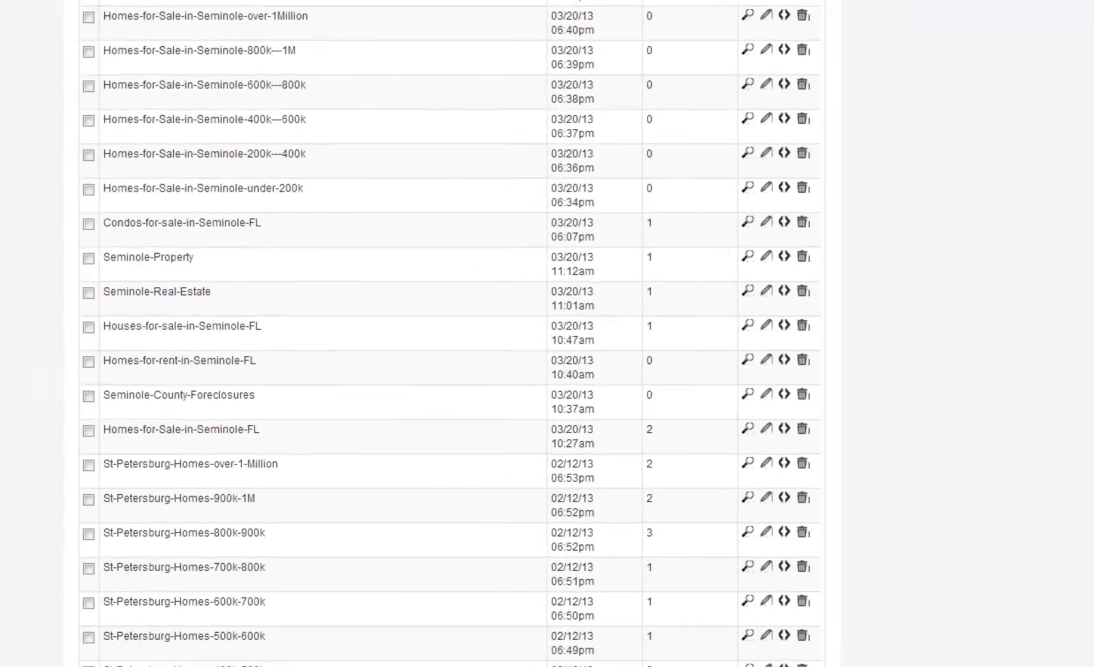
Review the intro text on the live Seminole Homes for Sale page and switch to the IDXBroker Platinum saved links SEO document in Word
click(738, 41)
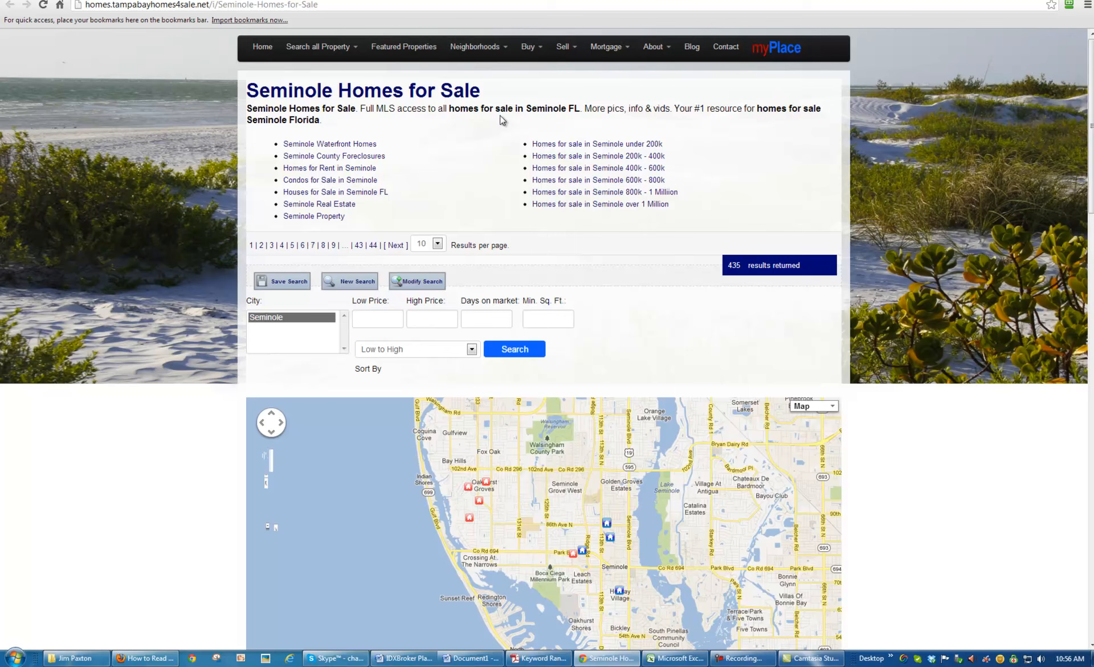
drag(257, 109, 322, 130)
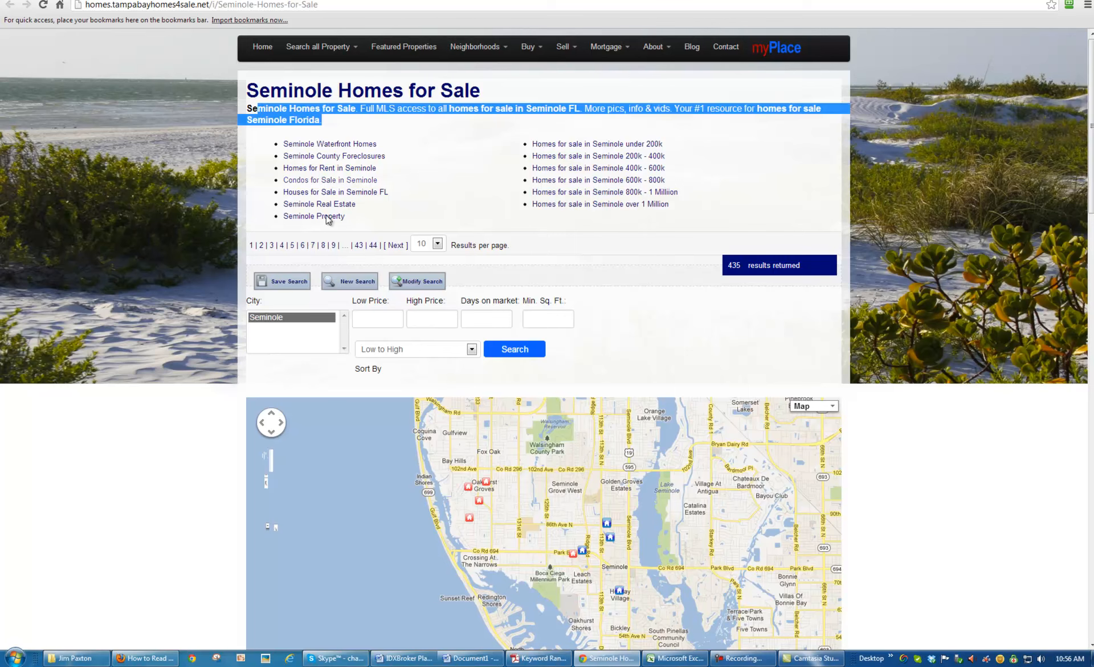
click(471, 201)
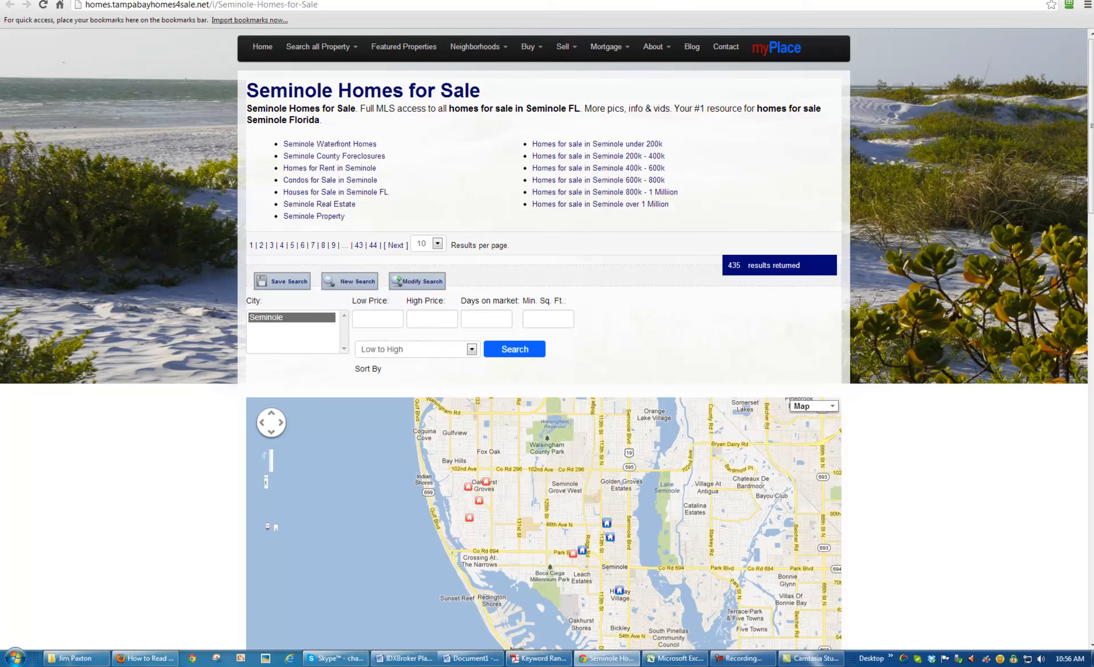
click(401, 658)
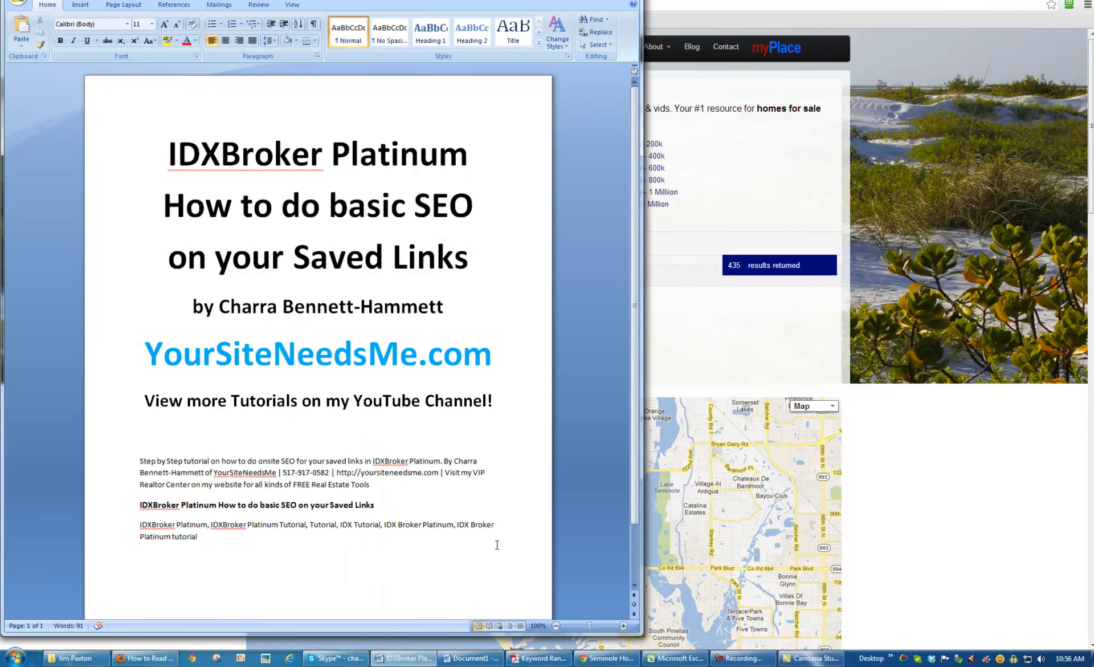